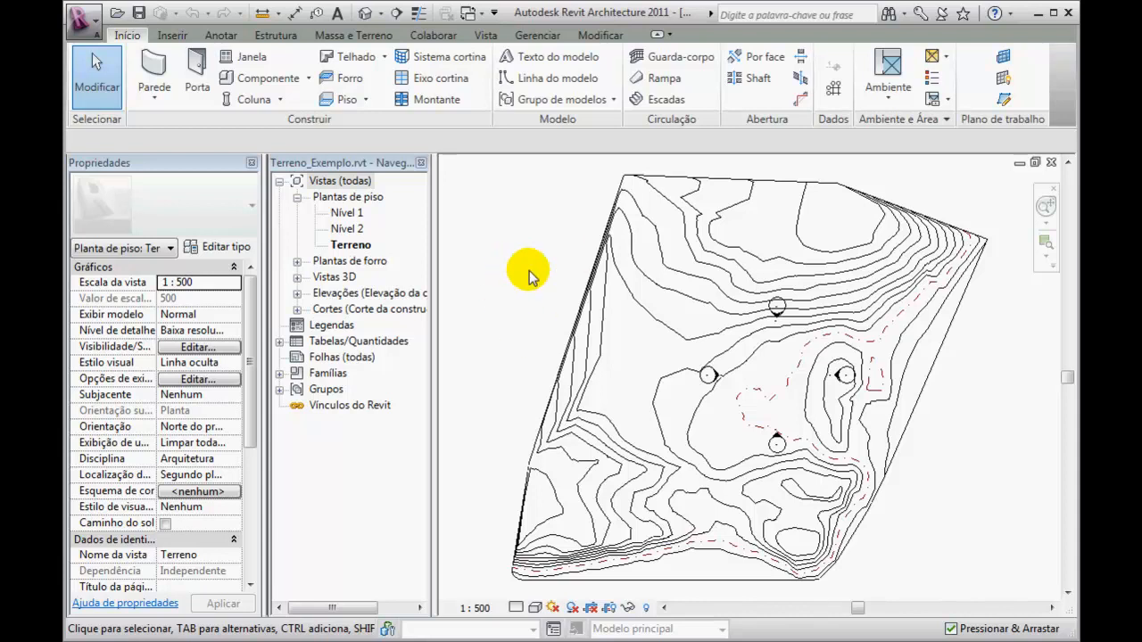
Open the 3D view of the terrain, orbit around the surface and turn on the view's section box
{"action": "left_click", "coordinate": [365, 13]}
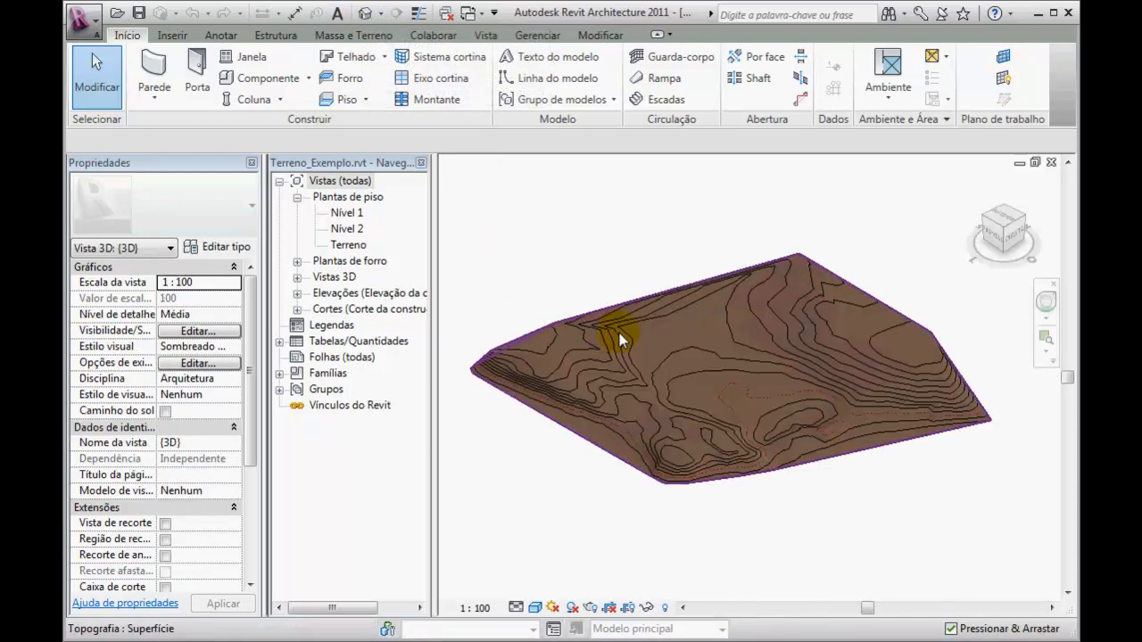
{"action": "middle_click_drag", "start_coordinate": [679, 417], "coordinate": [543, 255], "text": "shift"}
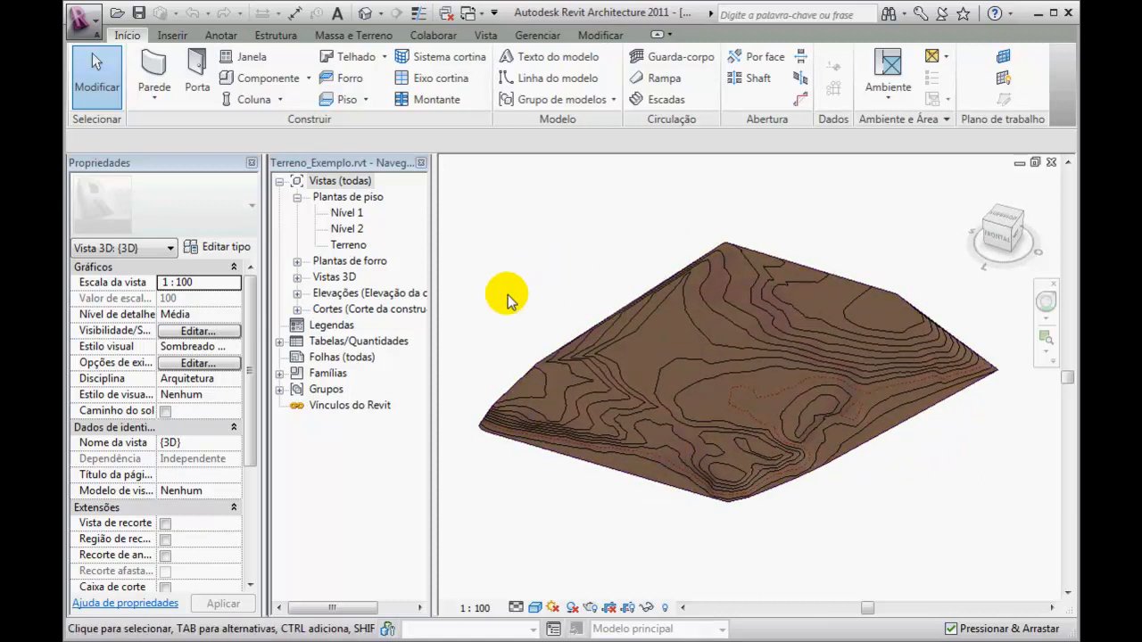
{"action": "left_click_drag", "start_coordinate": [252, 391], "coordinate": [248, 509]}
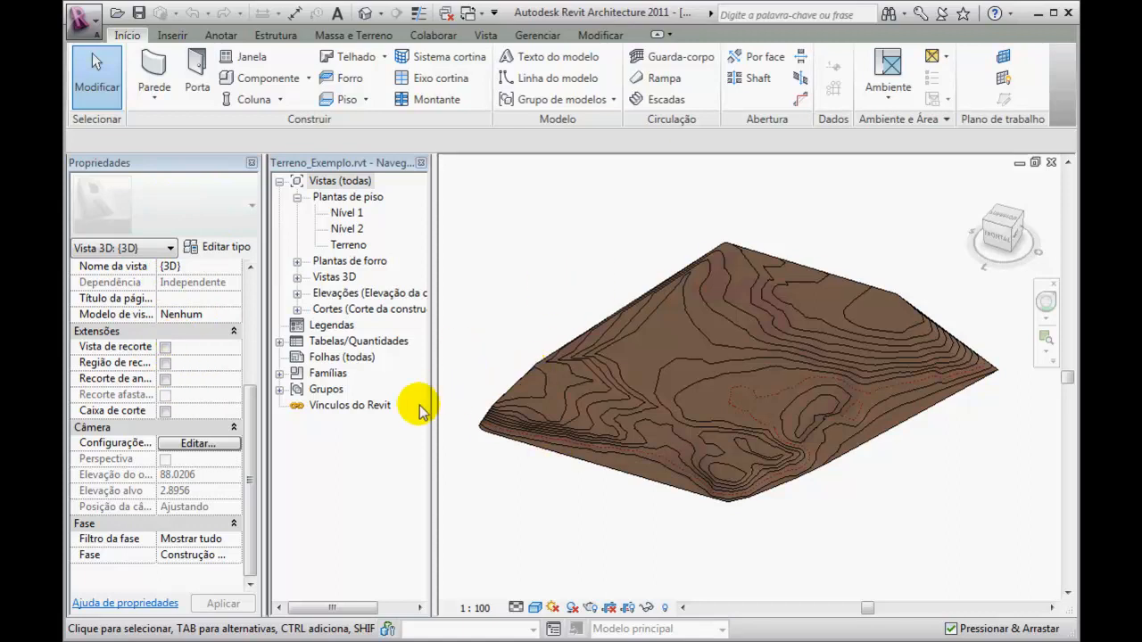
{"action": "left_click", "coordinate": [164, 411]}
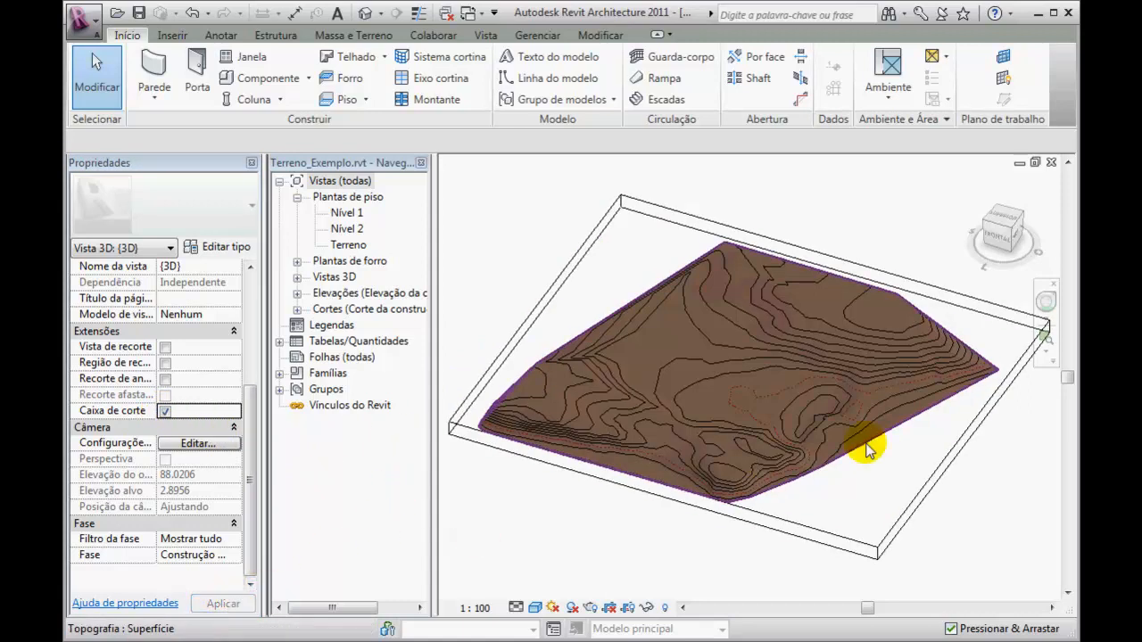
Pull in all four vertical sides of the section box so that it cuts through the terrain's edges
{"action": "left_click", "coordinate": [957, 452]}
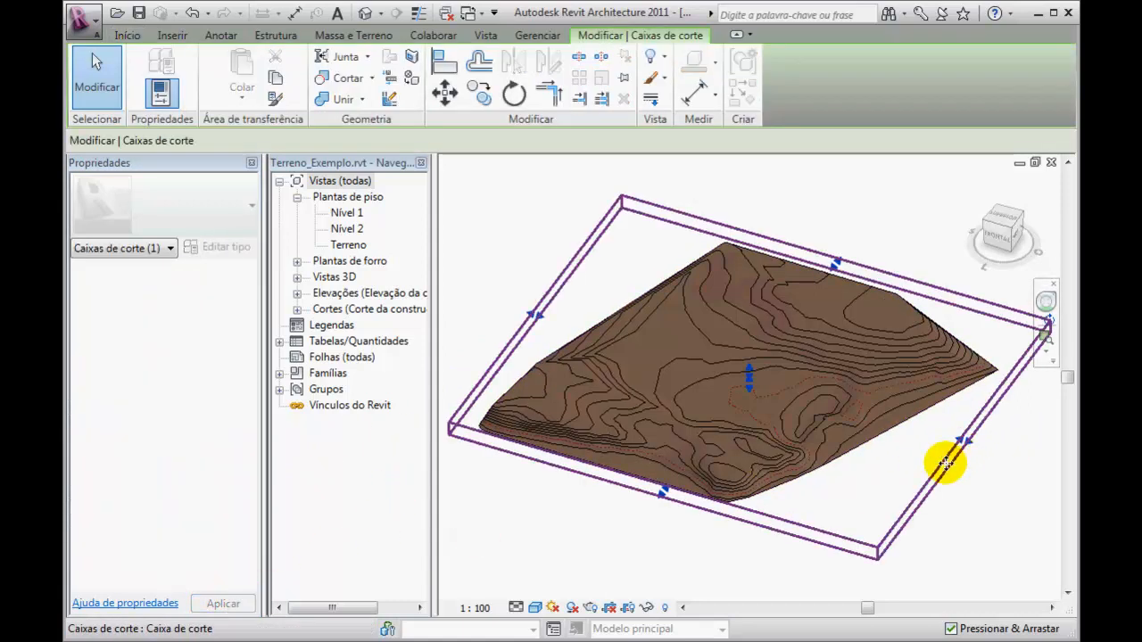
{"action": "left_click_drag", "start_coordinate": [959, 443], "coordinate": [839, 407]}
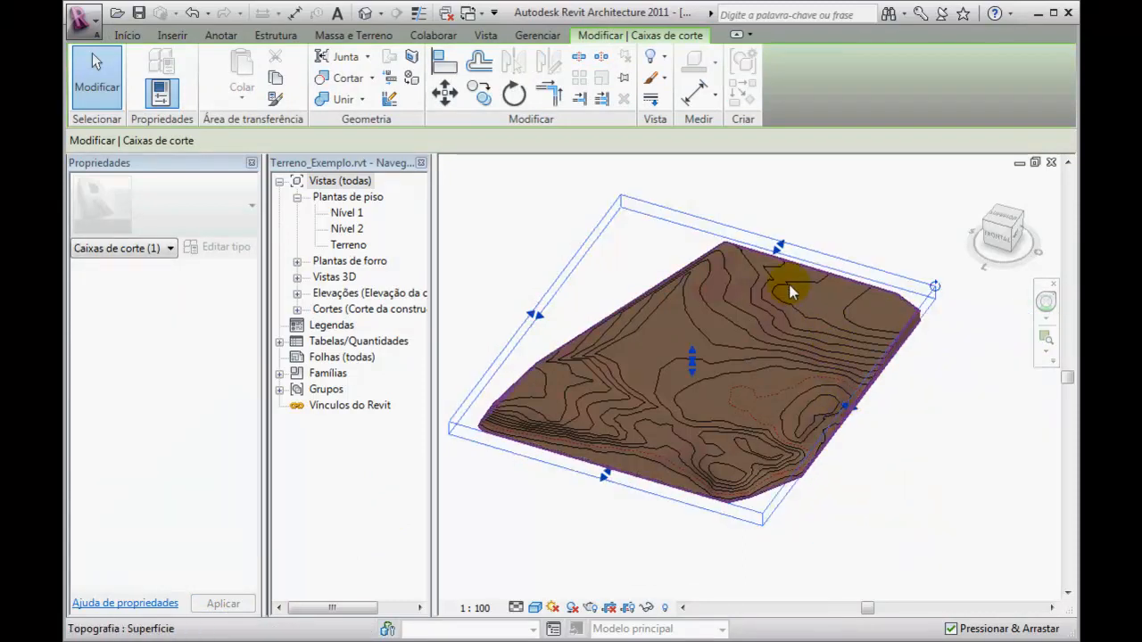
{"action": "left_click", "coordinate": [775, 253]}
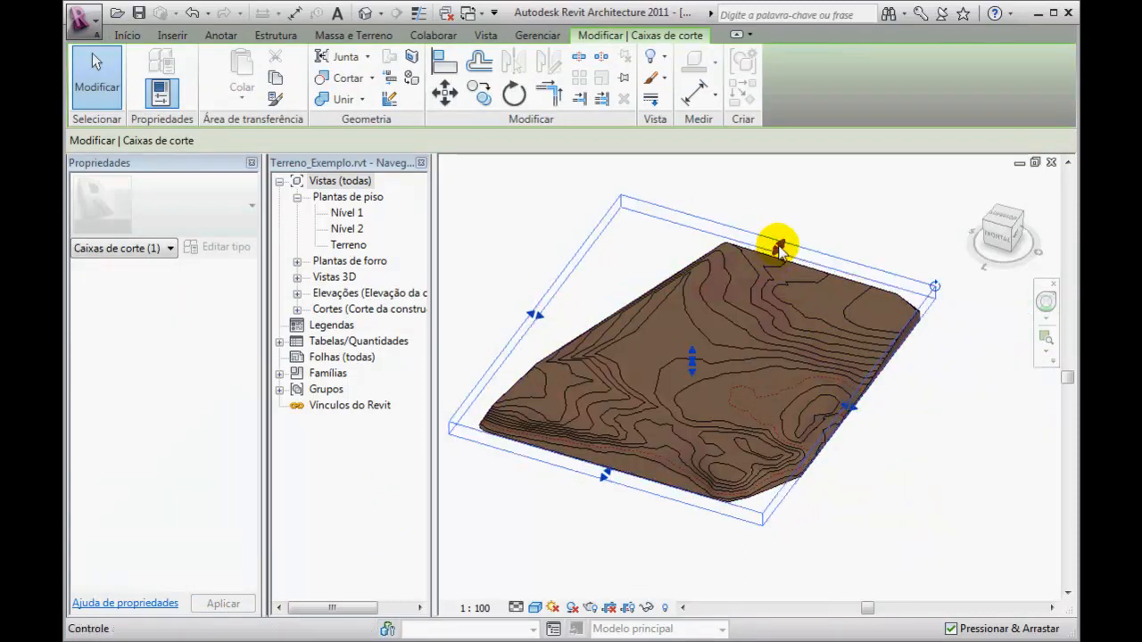
{"action": "left_click_drag", "start_coordinate": [775, 252], "coordinate": [754, 282]}
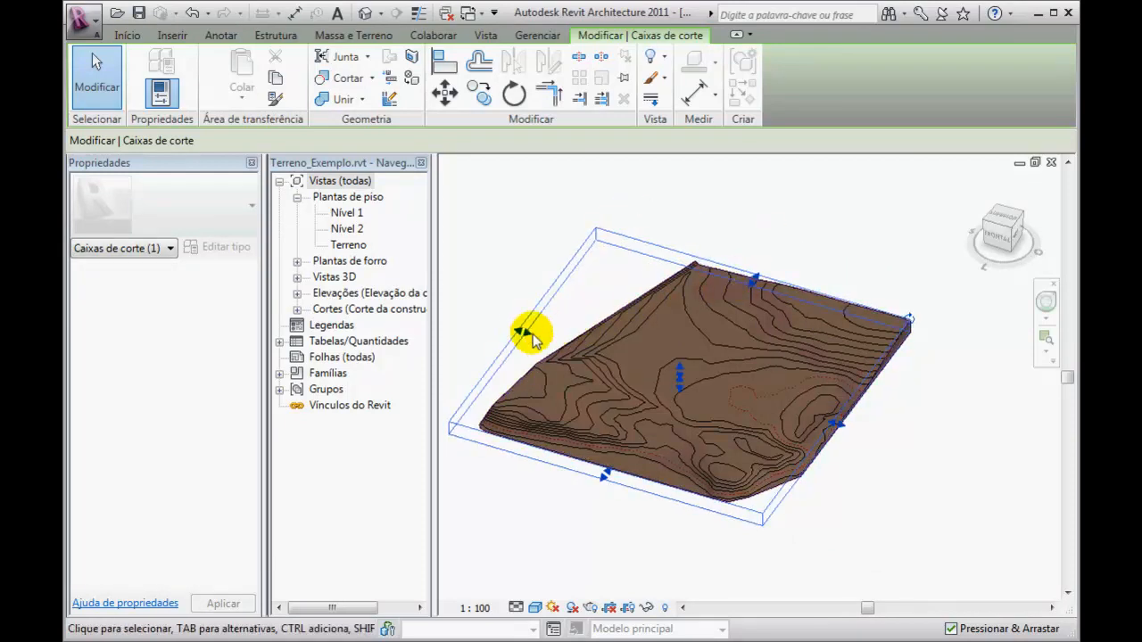
{"action": "left_click_drag", "start_coordinate": [524, 335], "coordinate": [591, 353]}
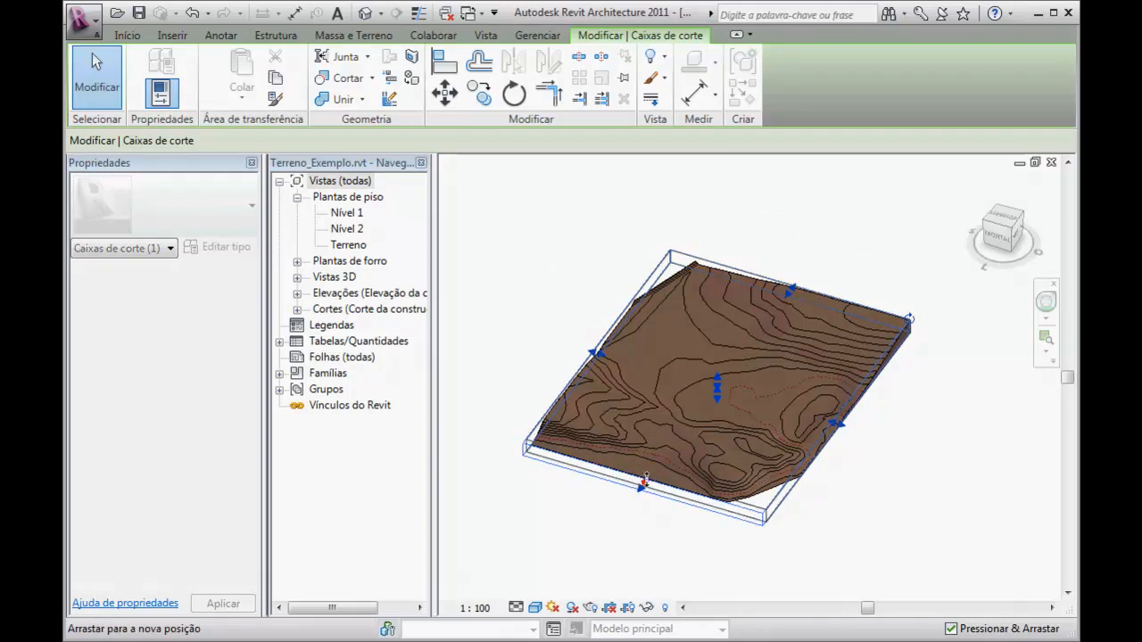
{"action": "left_click_drag", "start_coordinate": [667, 454], "coordinate": [701, 454]}
{"action": "left_click", "coordinate": [905, 503]}
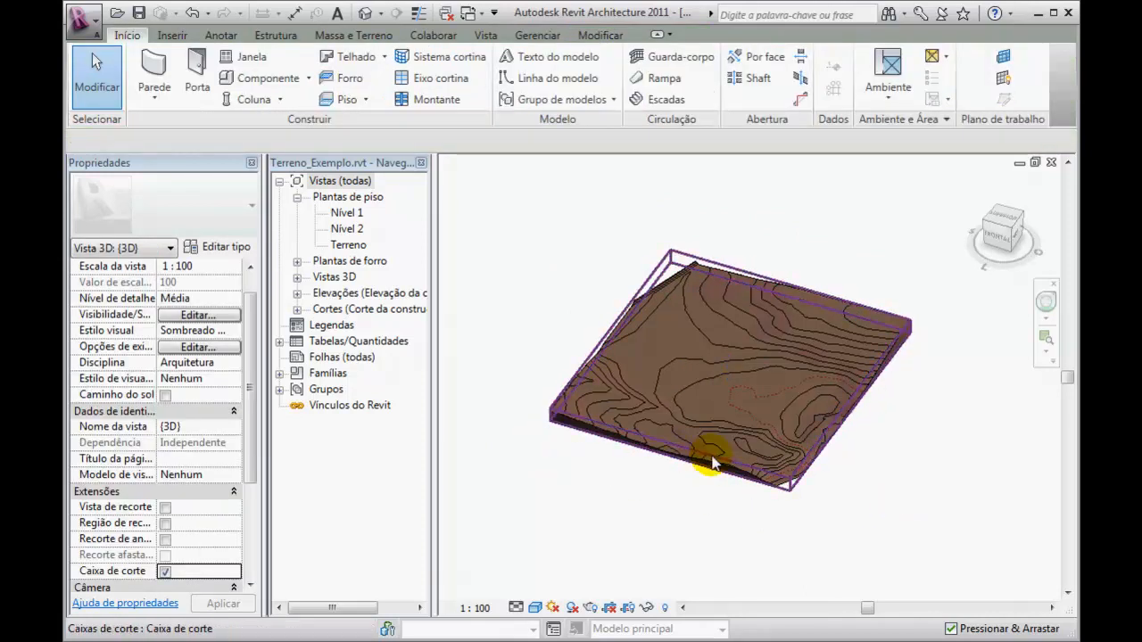
Pull the section box's front-right side further into the terrain and examine the cut face of the soil
{"action": "middle_click_drag", "start_coordinate": [732, 443], "coordinate": [601, 438], "text": "shift"}
{"action": "scroll", "coordinate": [831, 459], "scroll_direction": "up", "scroll_amount": 3}
{"action": "scroll", "coordinate": [857, 458], "scroll_direction": "down", "scroll_amount": 2}
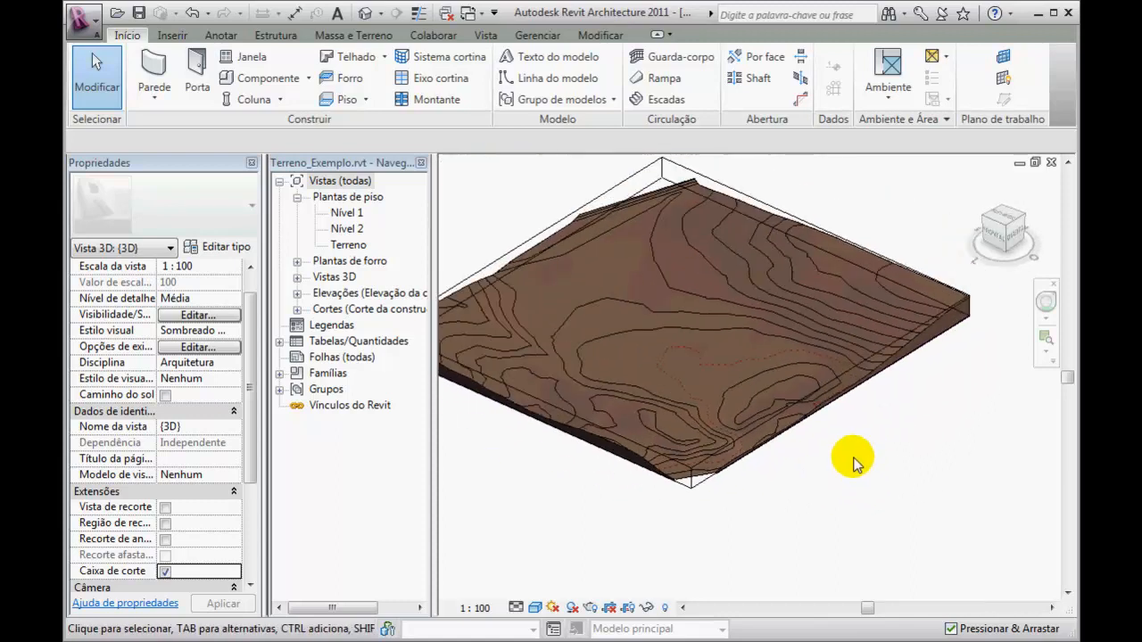
{"action": "left_click", "coordinate": [840, 370]}
{"action": "left_click_drag", "start_coordinate": [829, 395], "coordinate": [761, 361]}
{"action": "left_click", "coordinate": [830, 421]}
{"action": "scroll", "coordinate": [812, 403], "scroll_direction": "up", "scroll_amount": 3}
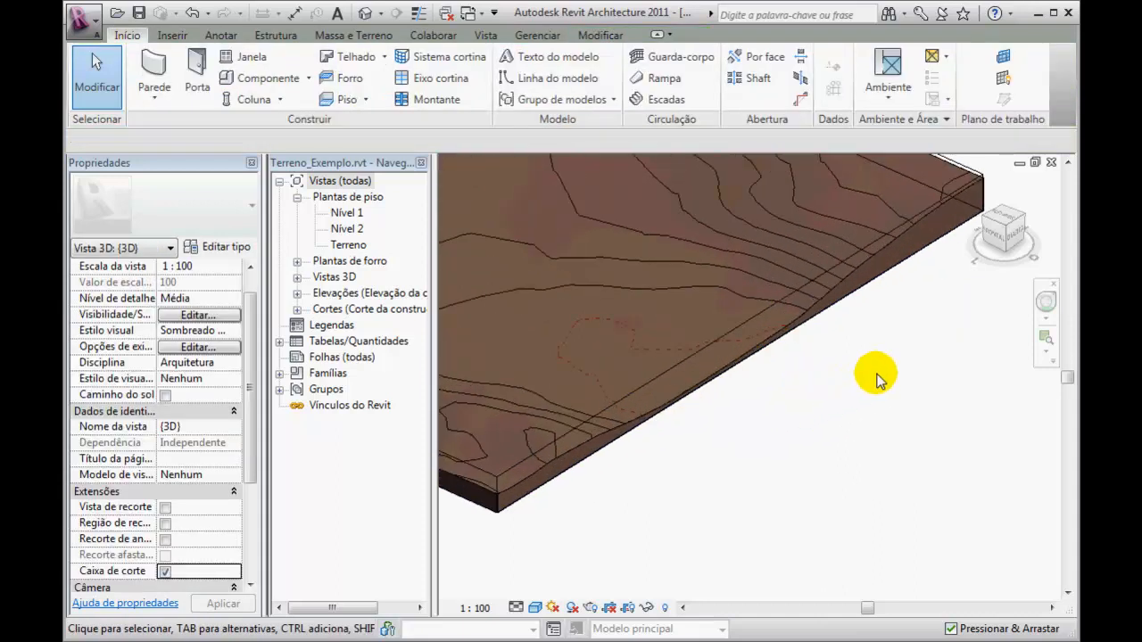
{"action": "scroll", "coordinate": [895, 393], "scroll_direction": "down", "scroll_amount": 2}
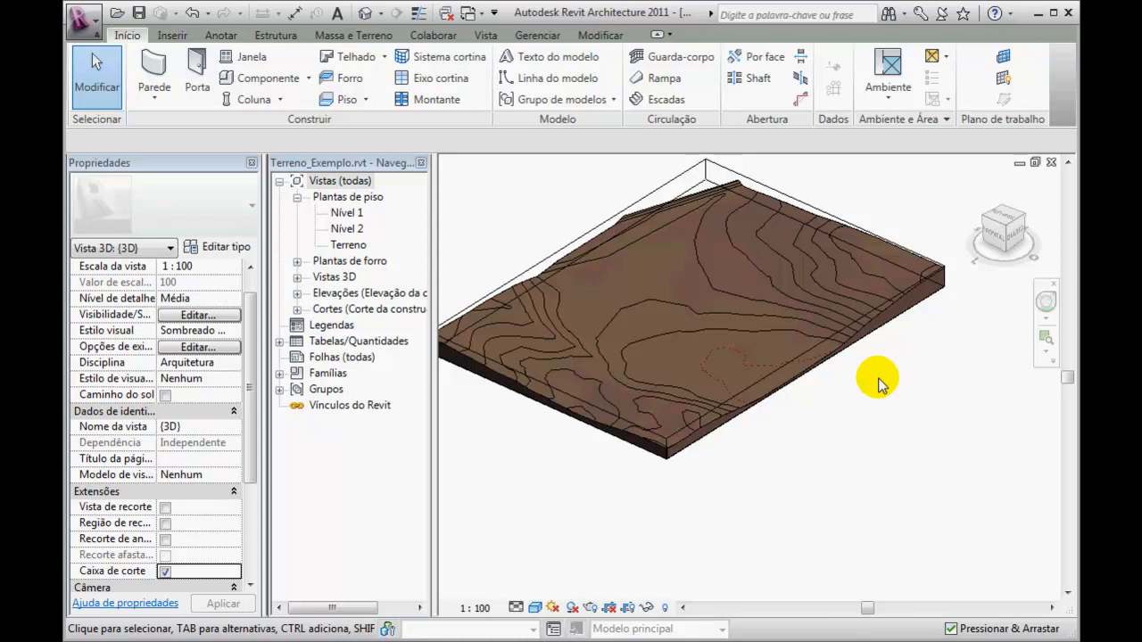
Undo all section box adjustments and its activation in the 3D view
{"action": "key", "text": "ctrl+z"}
{"action": "key", "text": "ctrl+z"}
{"action": "key", "text": "ctrl+z"}
{"action": "key", "text": "ctrl+z"}
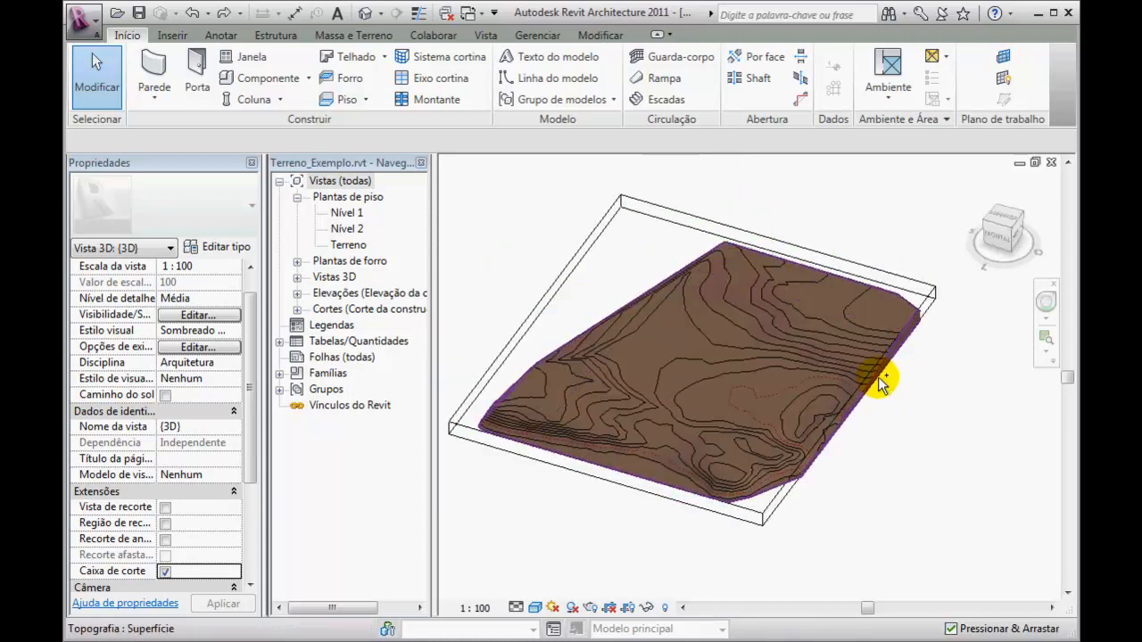
{"action": "key", "text": "ctrl+z"}
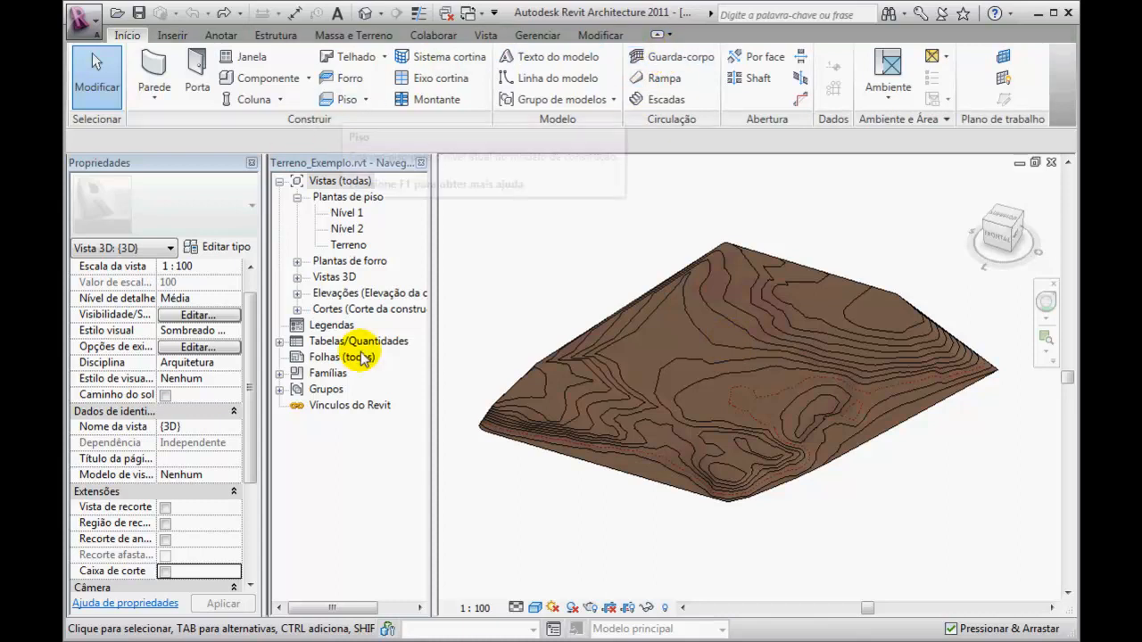
Open the Terreno floor plan and view the whole site with its contour lines
{"action": "double_click", "coordinate": [347, 246]}
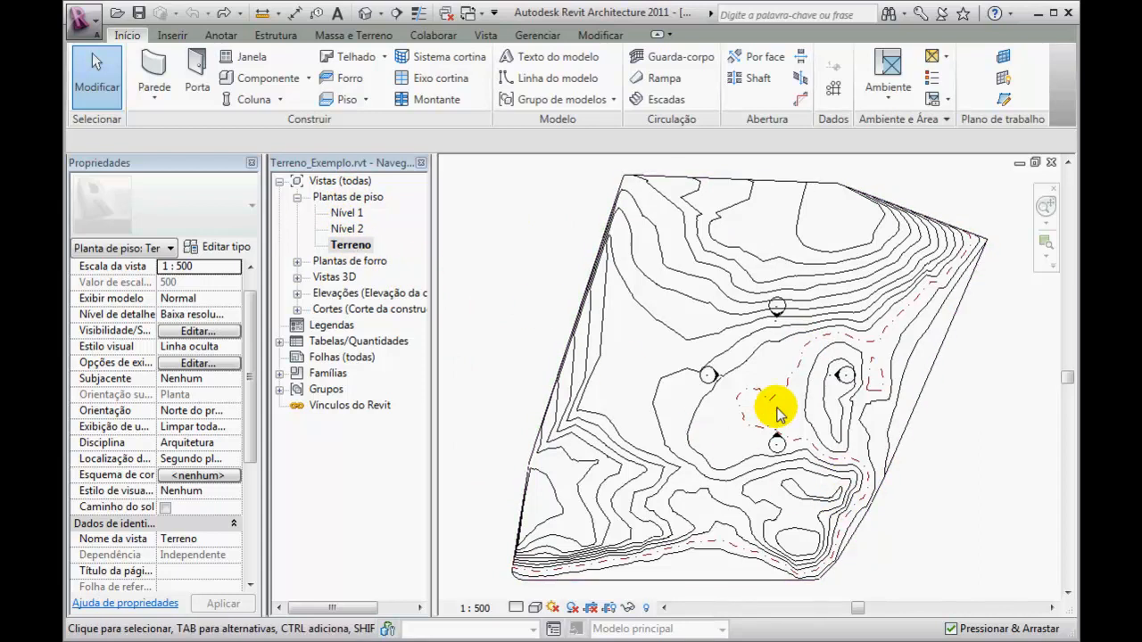
{"action": "middle_click_drag", "start_coordinate": [728, 422], "coordinate": [695, 422]}
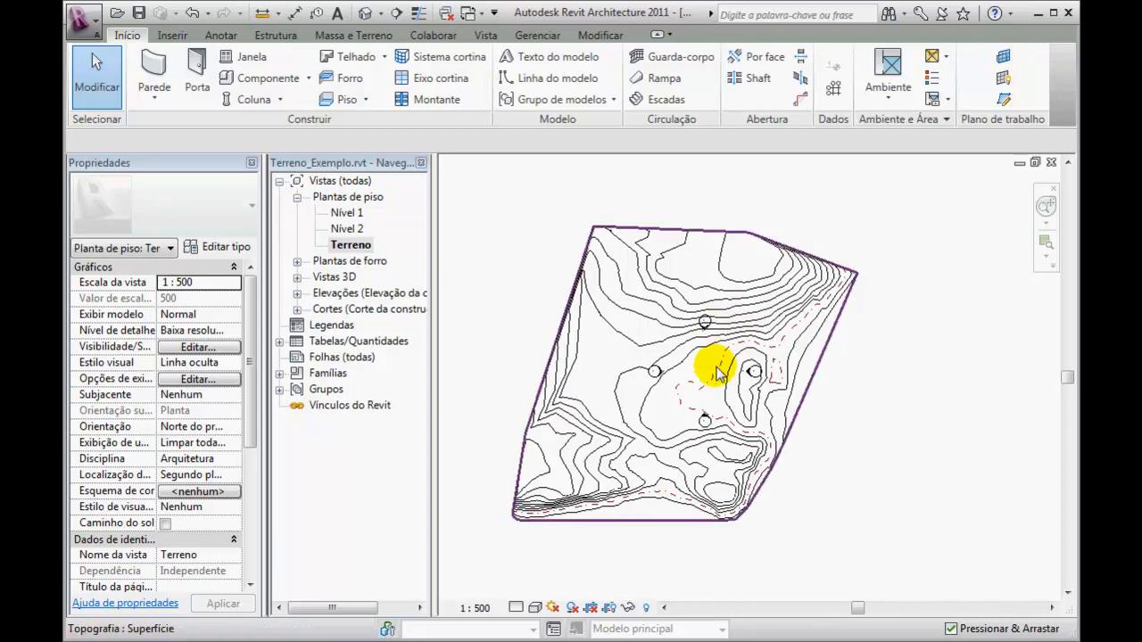
{"action": "scroll", "coordinate": [707, 369], "scroll_direction": "up", "scroll_amount": 1}
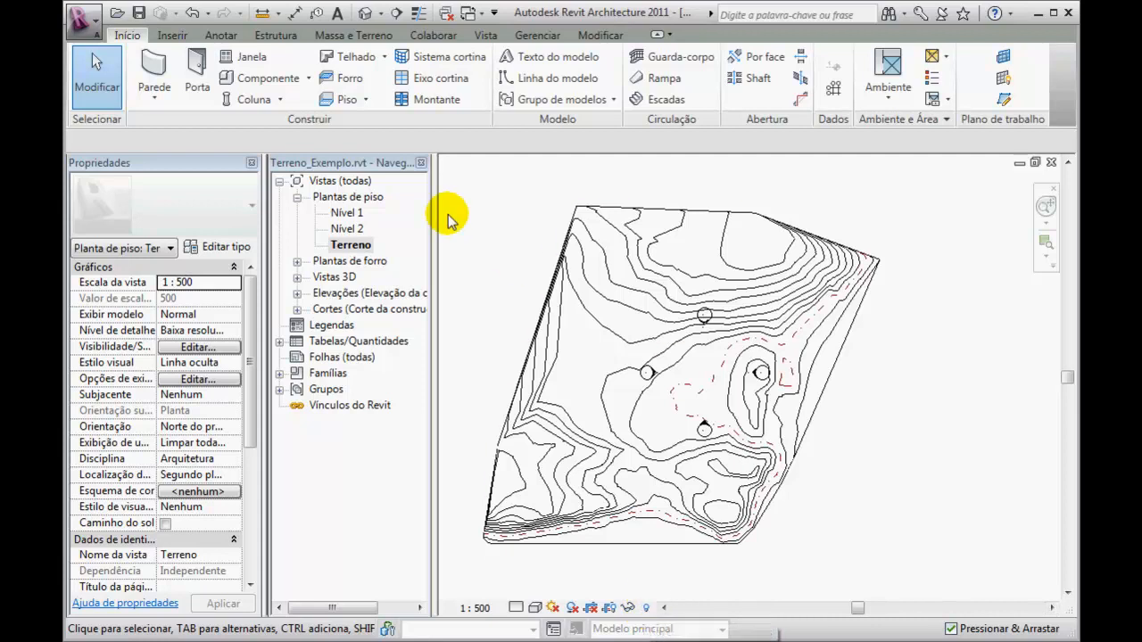
Create a new project based on the preset template file
{"action": "left_click", "coordinate": [82, 27]}
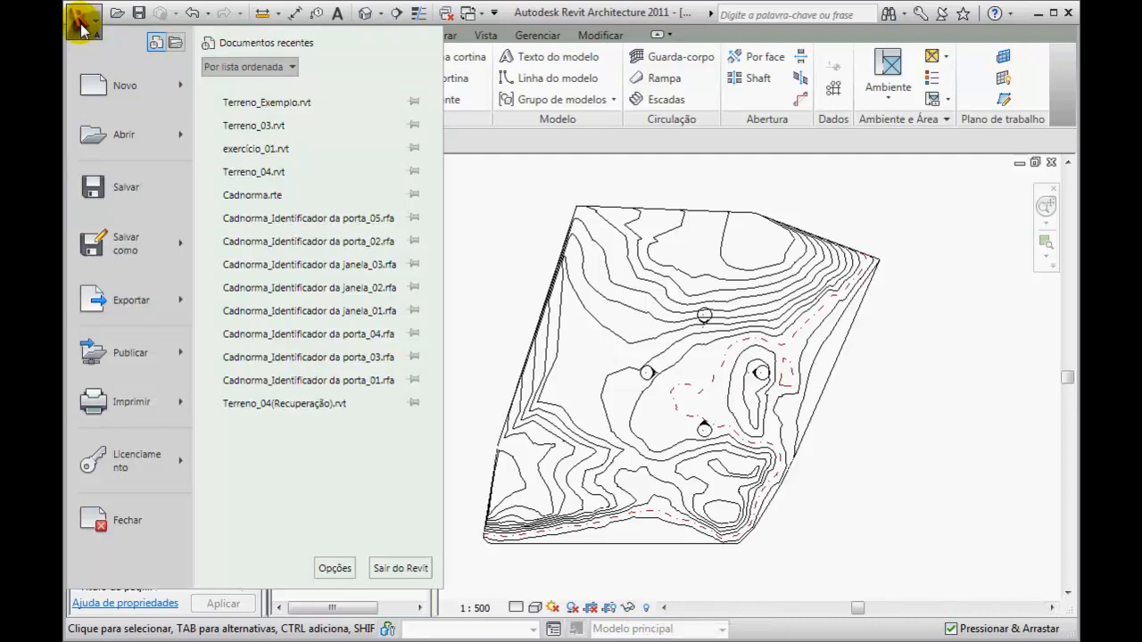
{"action": "left_click", "coordinate": [106, 89]}
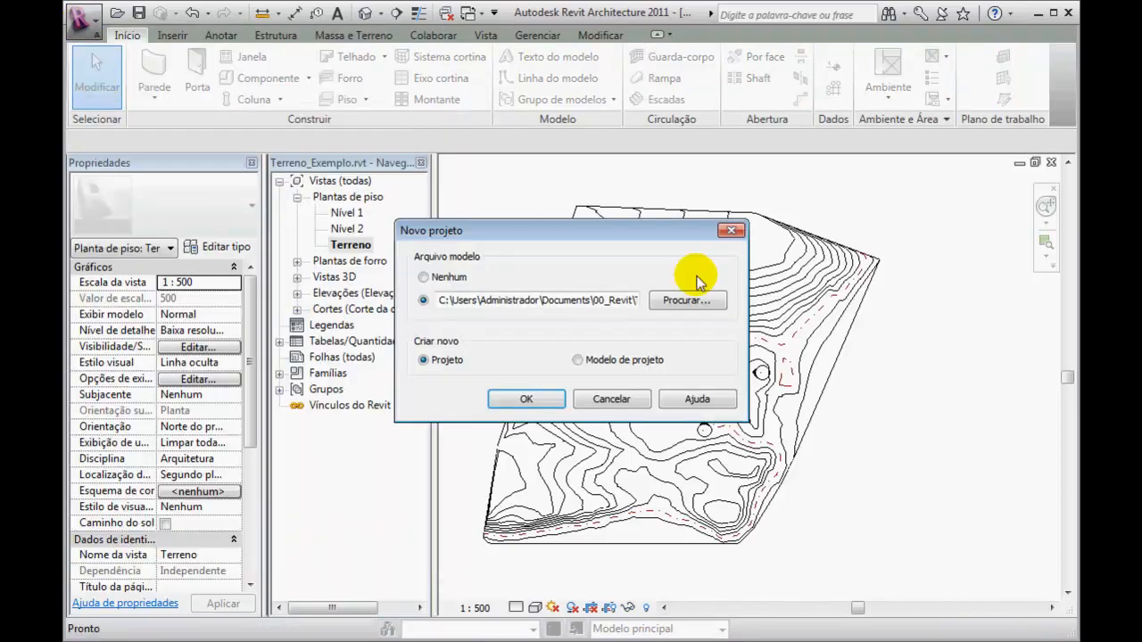
{"action": "left_click", "coordinate": [537, 399]}
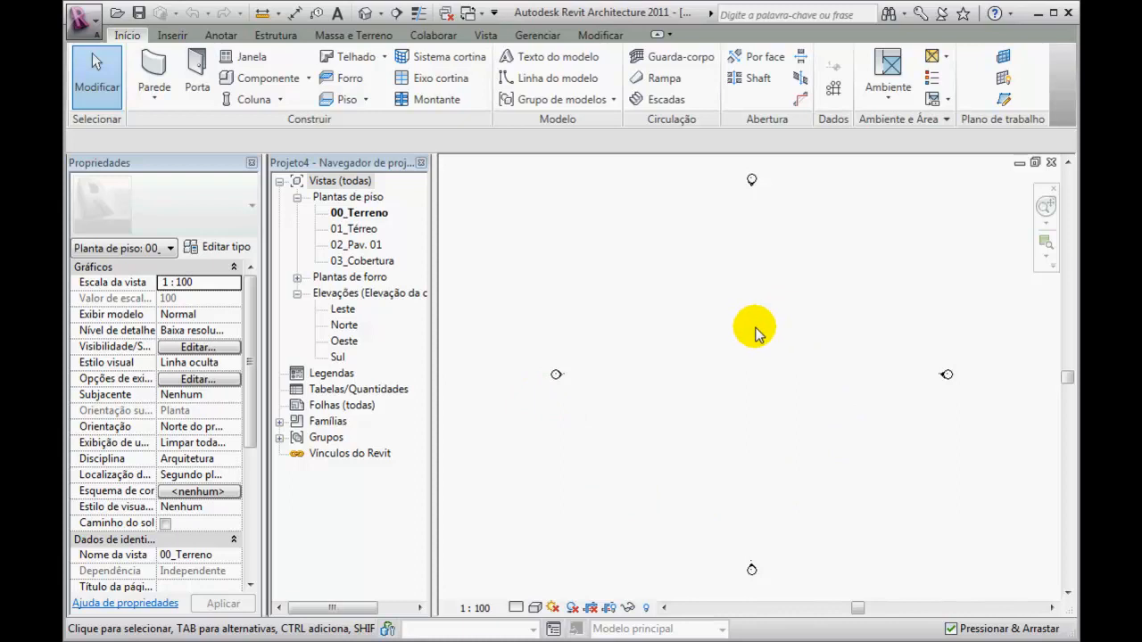
Reveal the hidden elements in the 00_Terreno plan, unhide the project base point and survey point by category, and leave reveal mode
{"action": "left_click", "coordinate": [647, 608]}
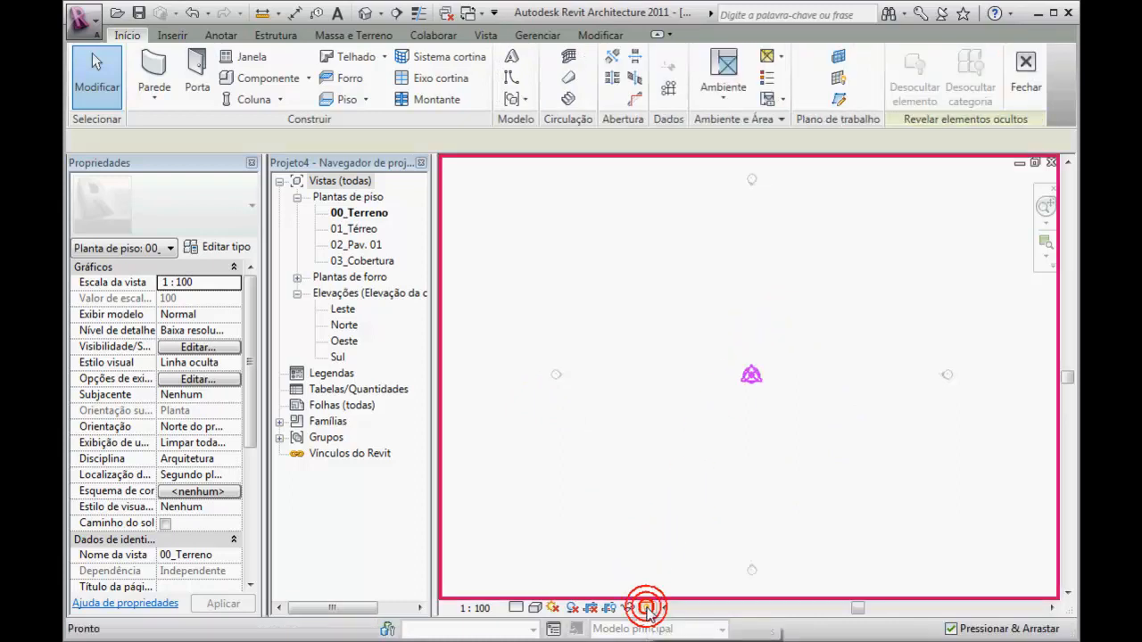
{"action": "left_click", "coordinate": [751, 376]}
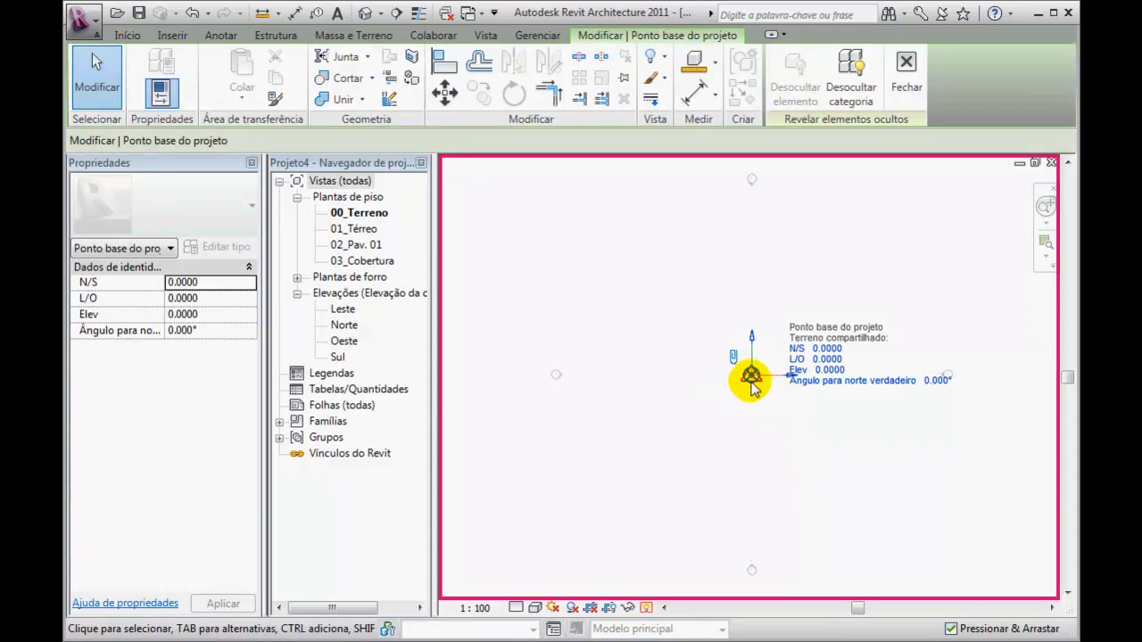
{"action": "left_click", "coordinate": [787, 420]}
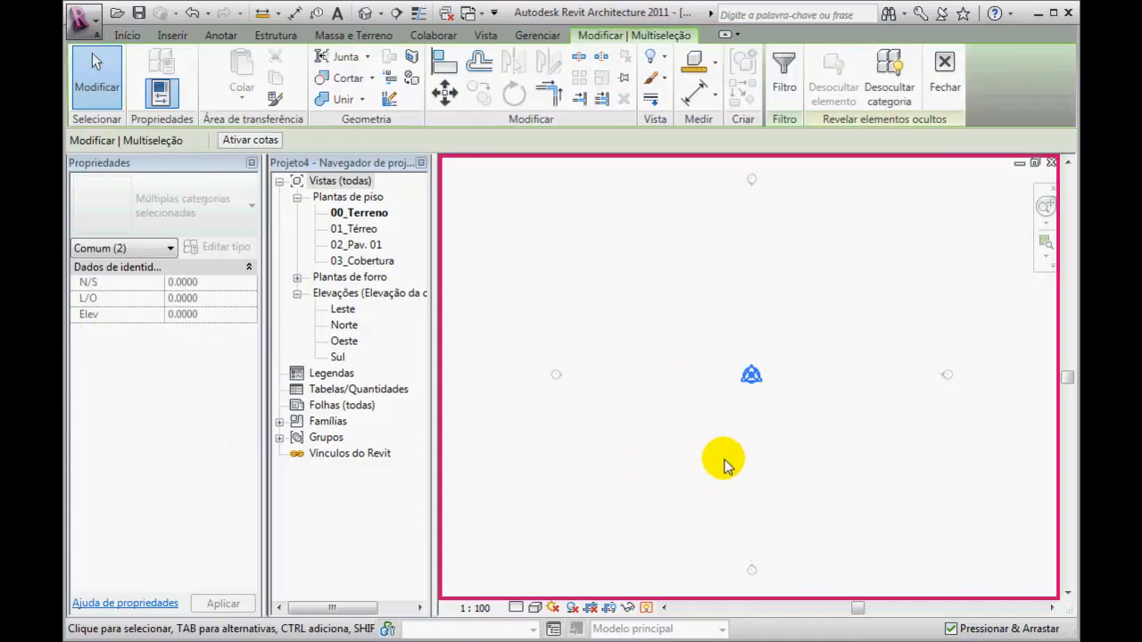
{"action": "right_click", "coordinate": [751, 375]}
{"action": "mouse_move", "coordinate": [814, 345]}
{"action": "left_click", "coordinate": [701, 366]}
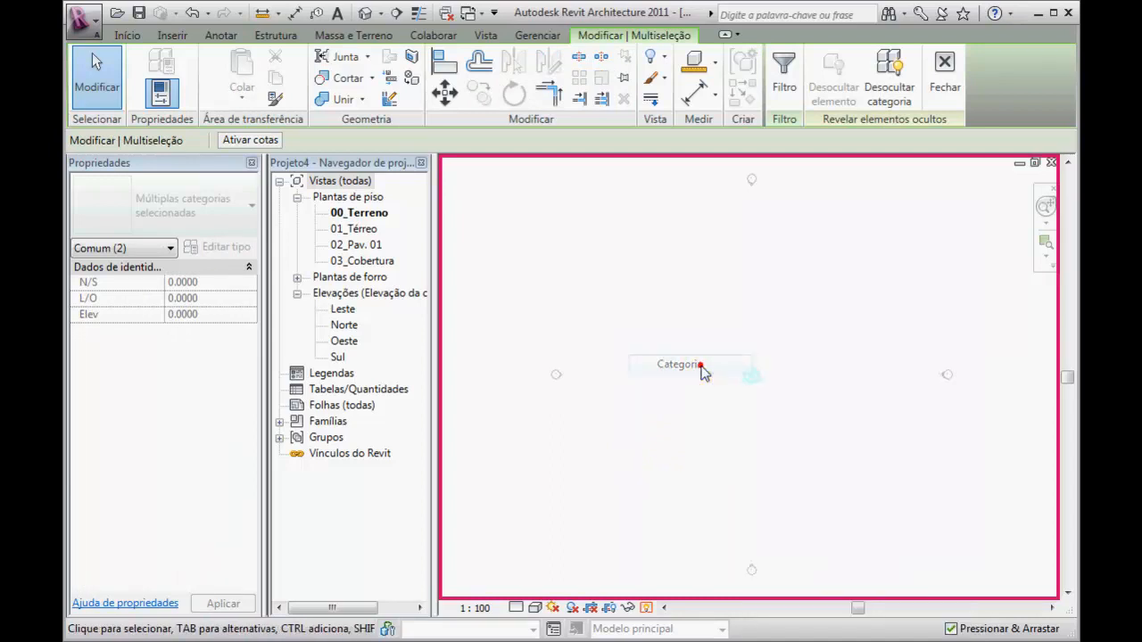
{"action": "left_click", "coordinate": [646, 608]}
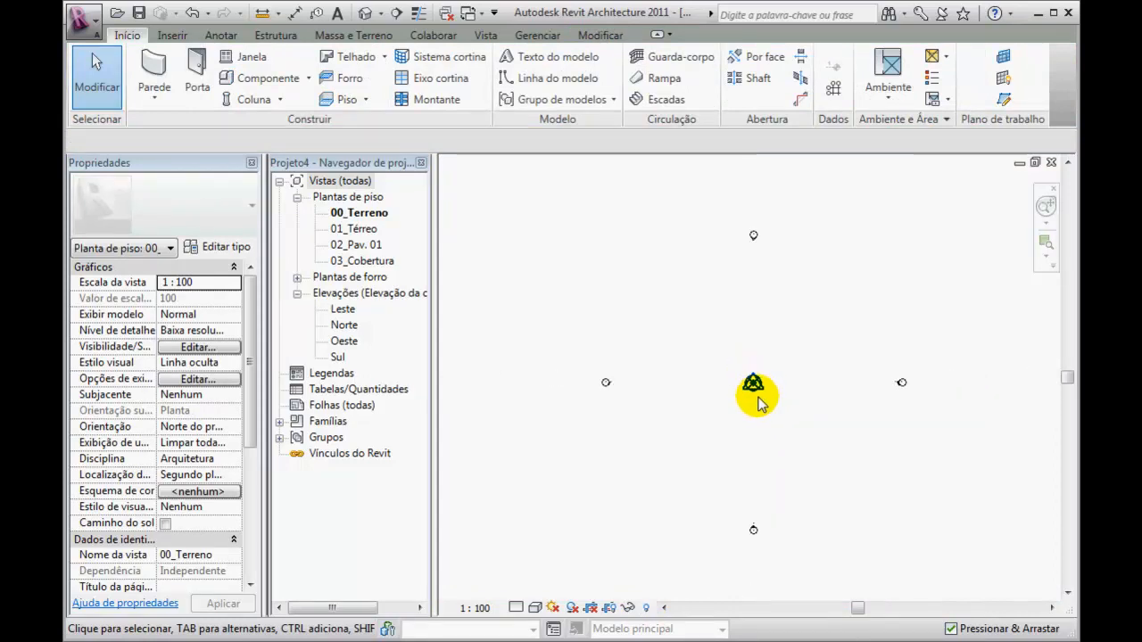
Move the project base point southwest of the survey point, to about N/S -15.48 and L/O -11.99
{"action": "left_click_drag", "start_coordinate": [753, 383], "coordinate": [687, 465]}
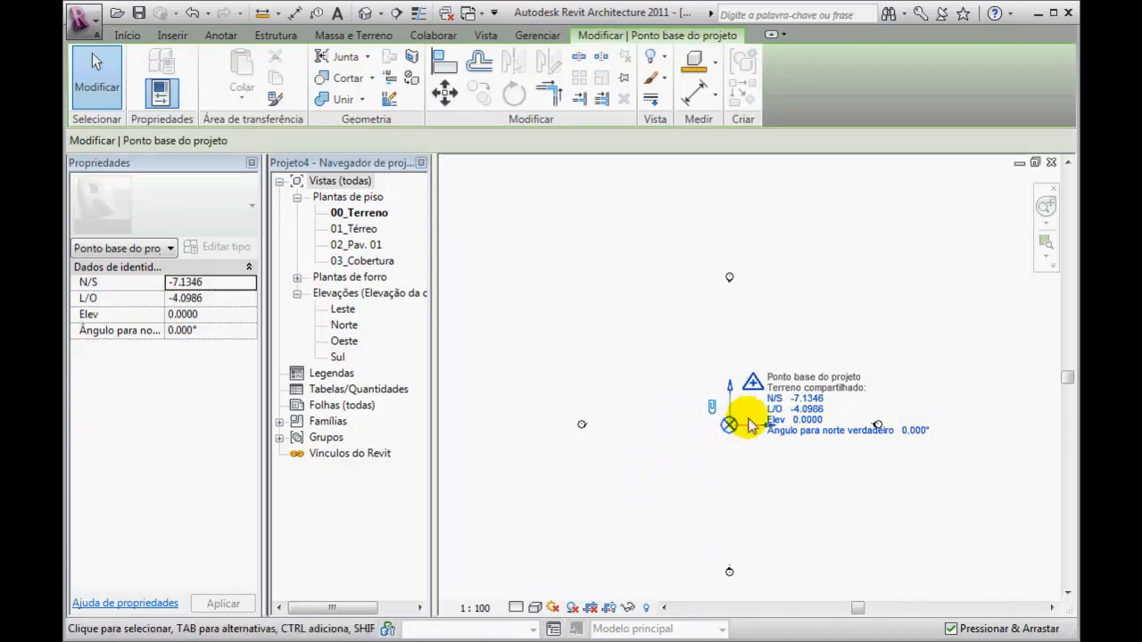
{"action": "left_click_drag", "start_coordinate": [727, 427], "coordinate": [683, 473]}
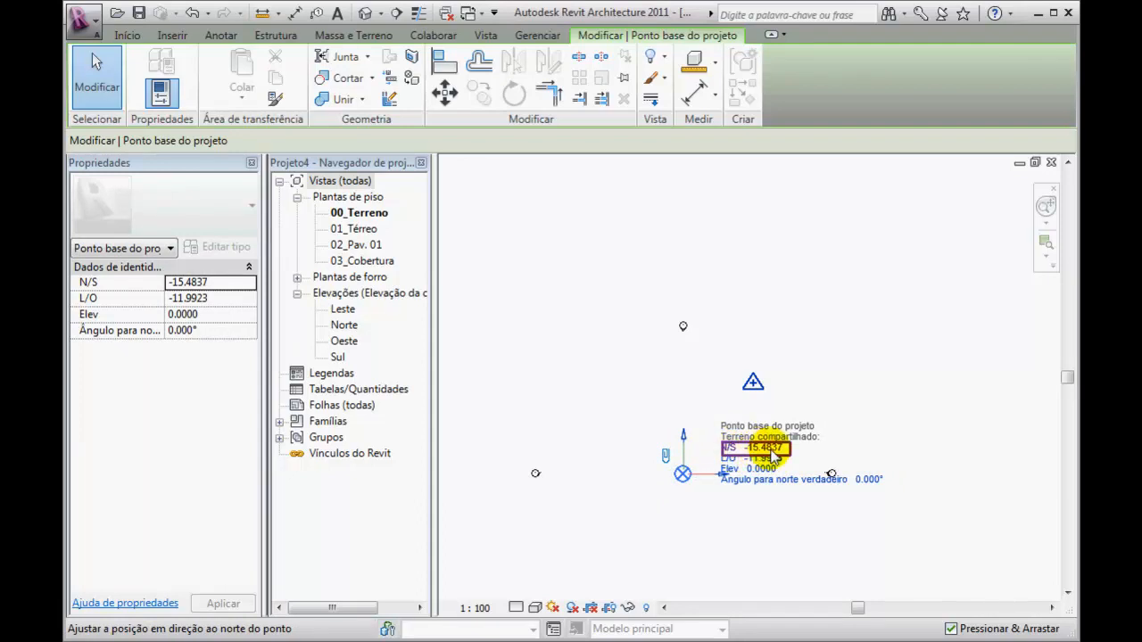
{"action": "key", "text": "Escape"}
{"action": "left_click", "coordinate": [681, 474]}
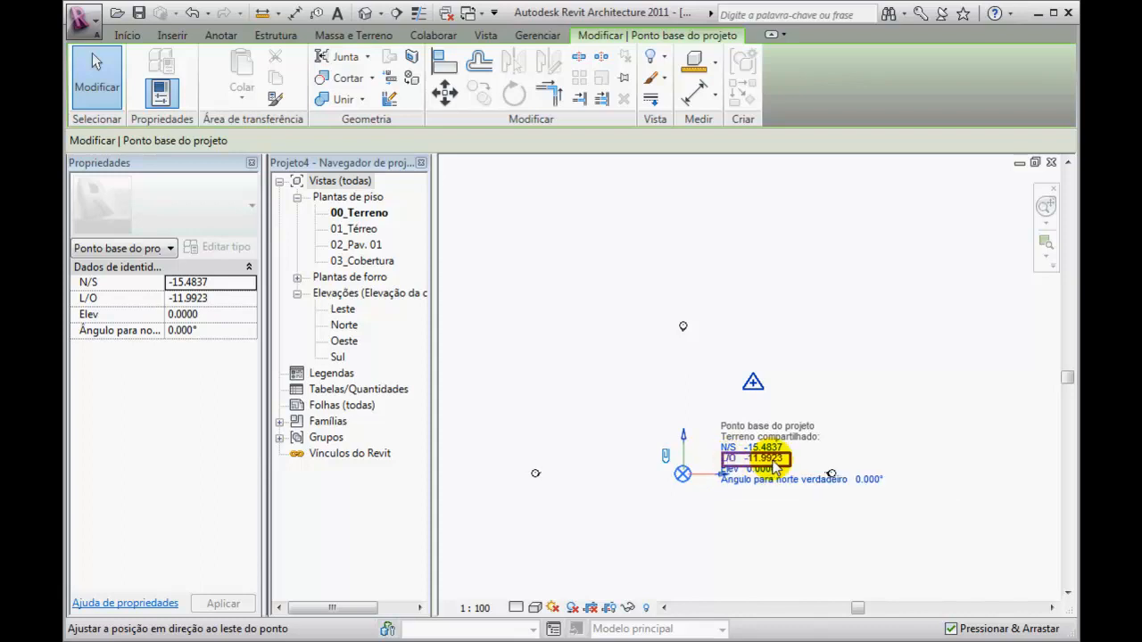
Move the project base point northeast of the survey point, to about N/S 9.26 and L/O 11.84, and compare both points' coordinates
{"action": "left_click_drag", "start_coordinate": [682, 473], "coordinate": [823, 328]}
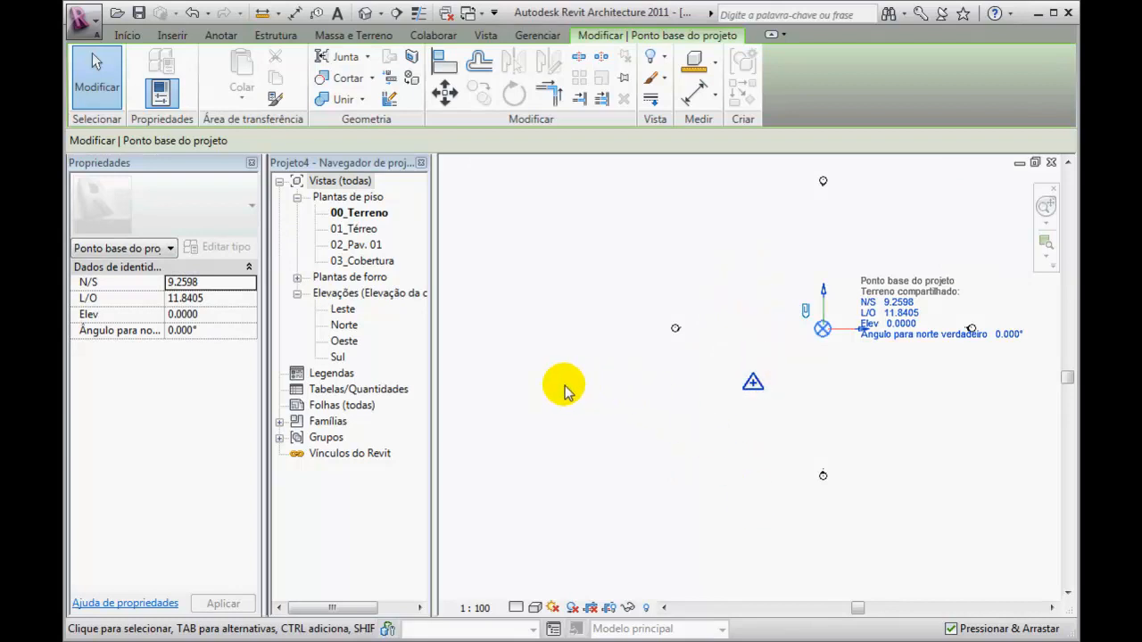
{"action": "left_click", "coordinate": [754, 381]}
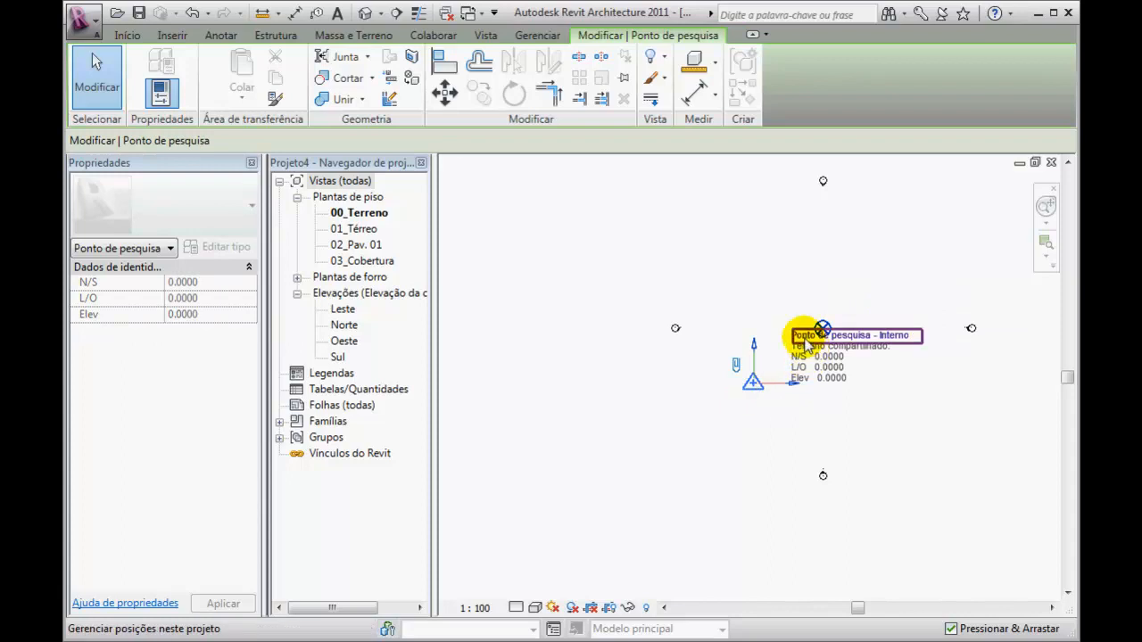
{"action": "key", "text": "Escape"}
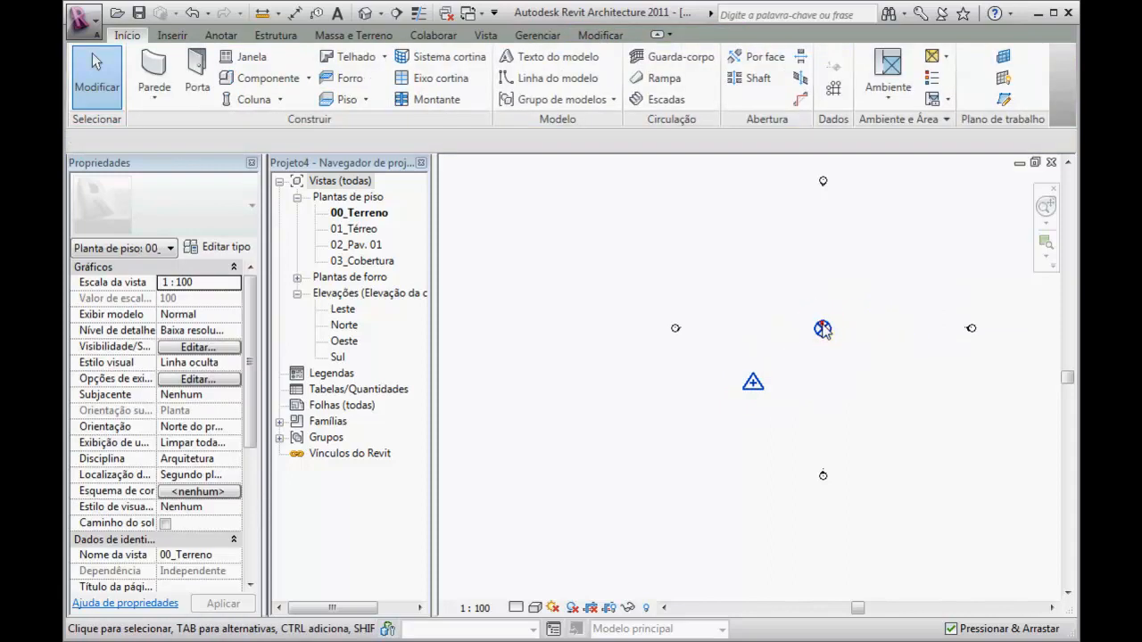
{"action": "left_click", "coordinate": [821, 328]}
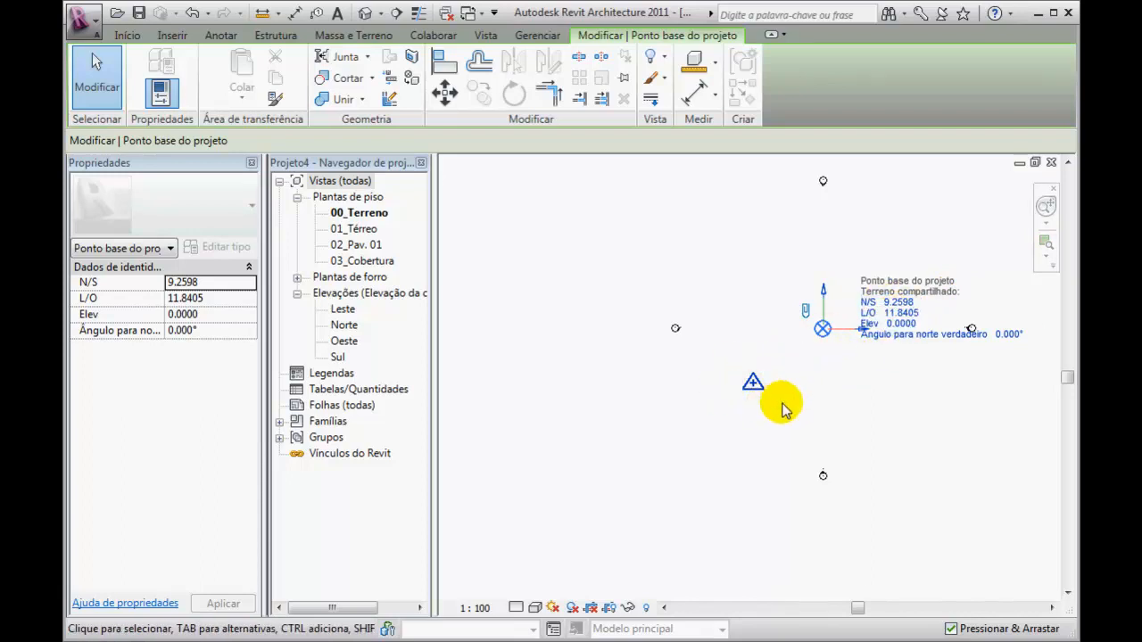
Move the survey point onto the project base point and select the base point to check its shared coordinates
{"action": "left_click_drag", "start_coordinate": [752, 384], "coordinate": [818, 342]}
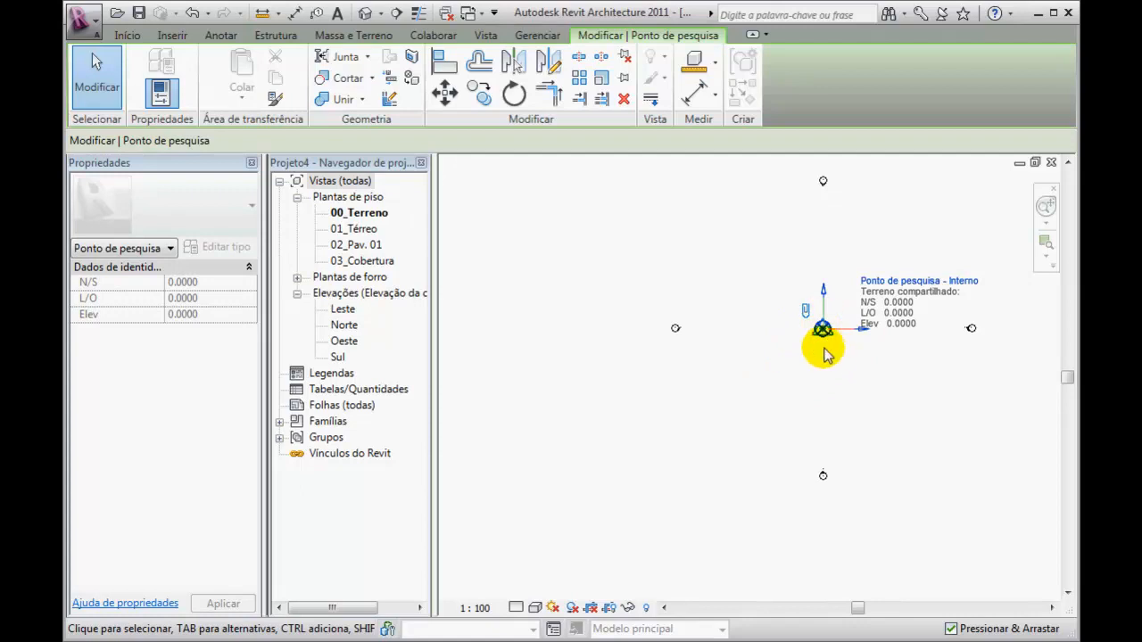
{"action": "left_click", "coordinate": [832, 361]}
{"action": "left_click", "coordinate": [821, 332]}
{"action": "left_click", "coordinate": [909, 314]}
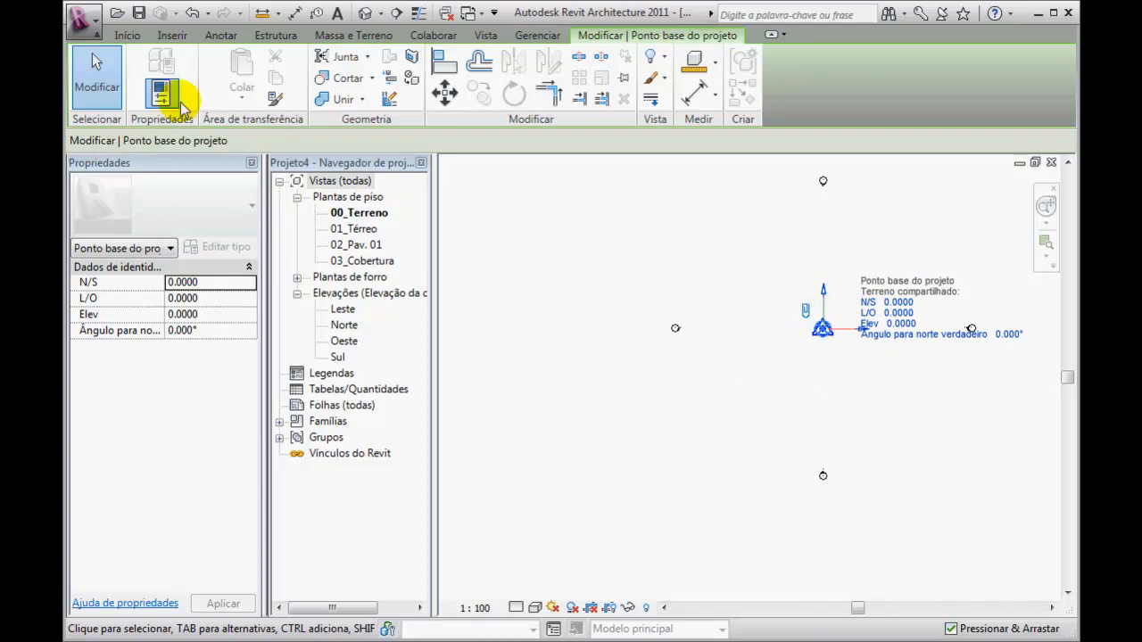
Close the current project and return to the Terreno plan of Terreno_Exemplo.rvt
{"action": "left_click", "coordinate": [80, 22]}
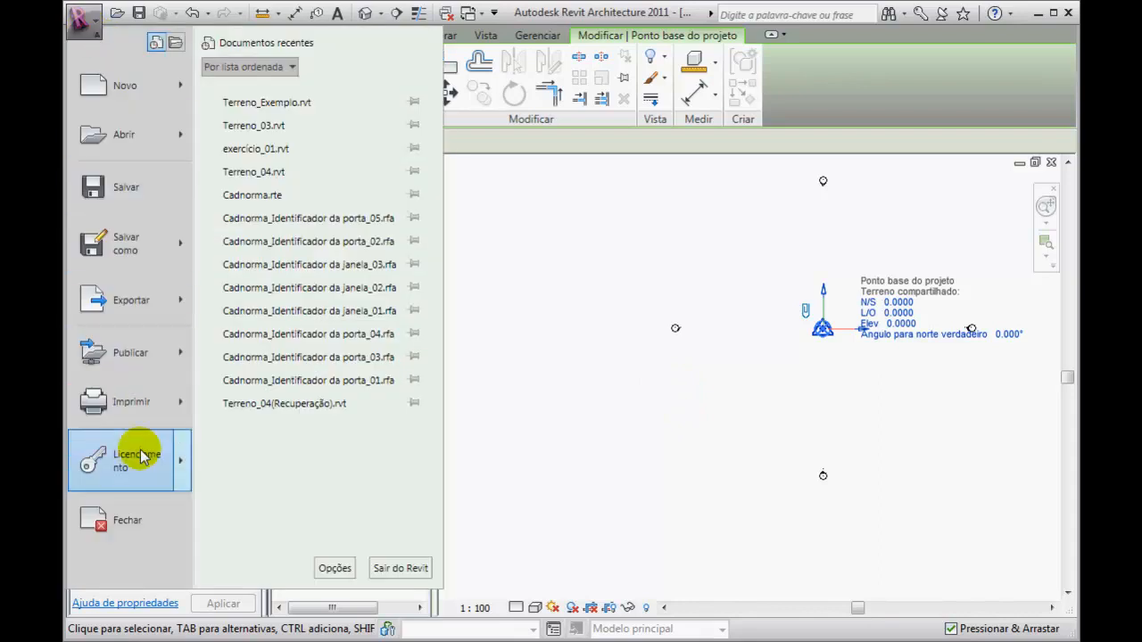
{"action": "left_click", "coordinate": [129, 516]}
{"action": "left_click", "coordinate": [520, 340]}
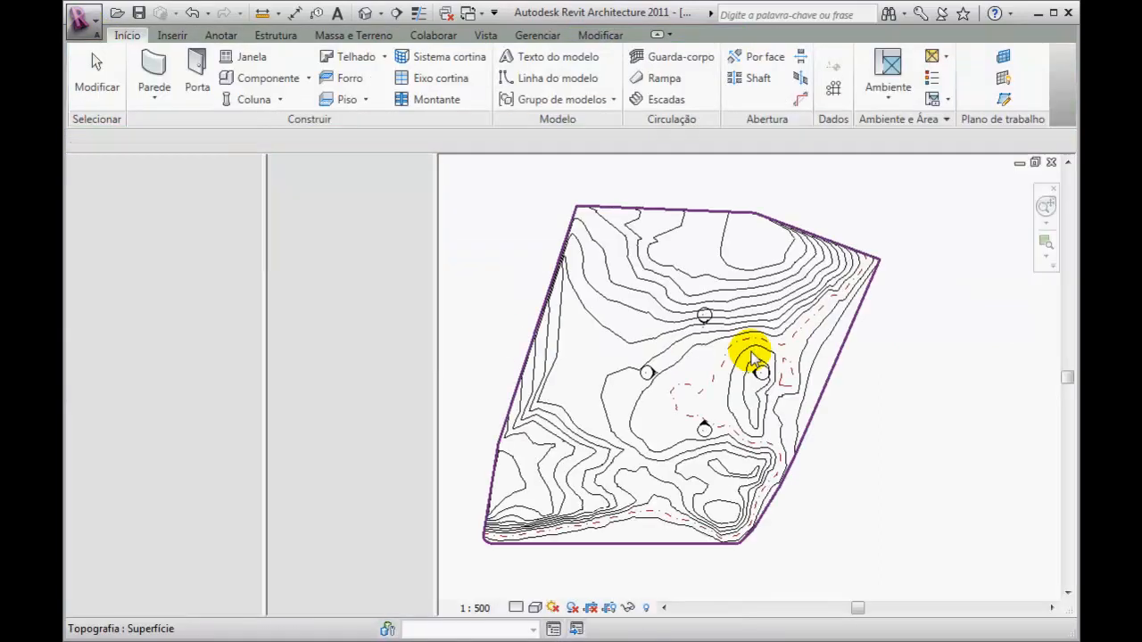
Reveal the hidden elements in the Terreno plan, check the project base point's and survey point's coordinates, and leave reveal mode
{"action": "left_click", "coordinate": [646, 609]}
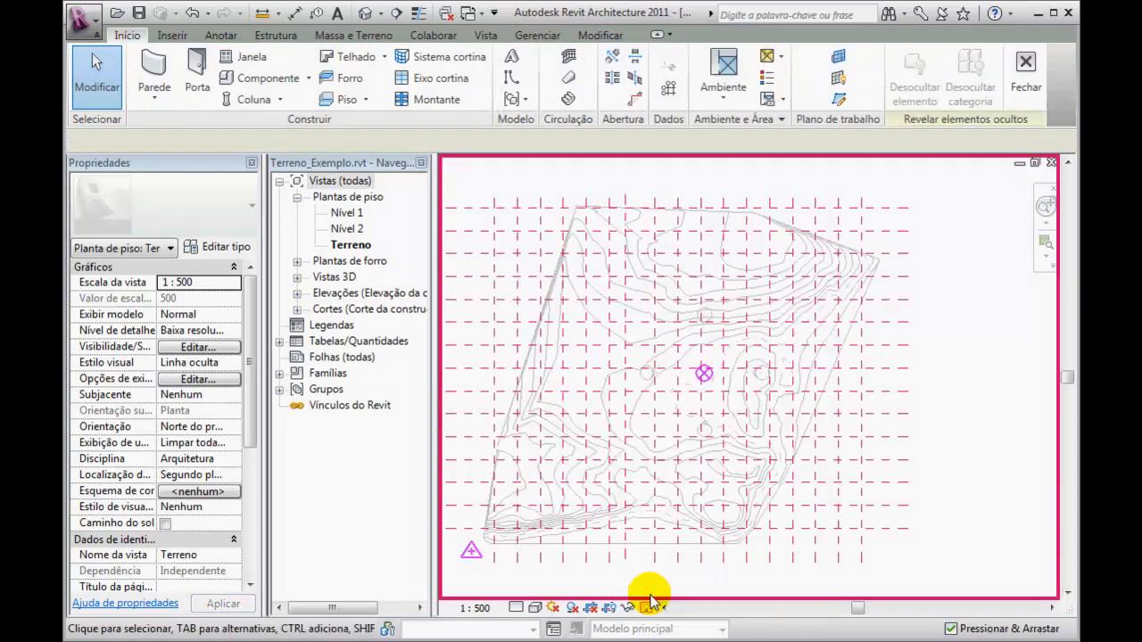
{"action": "left_click", "coordinate": [704, 373]}
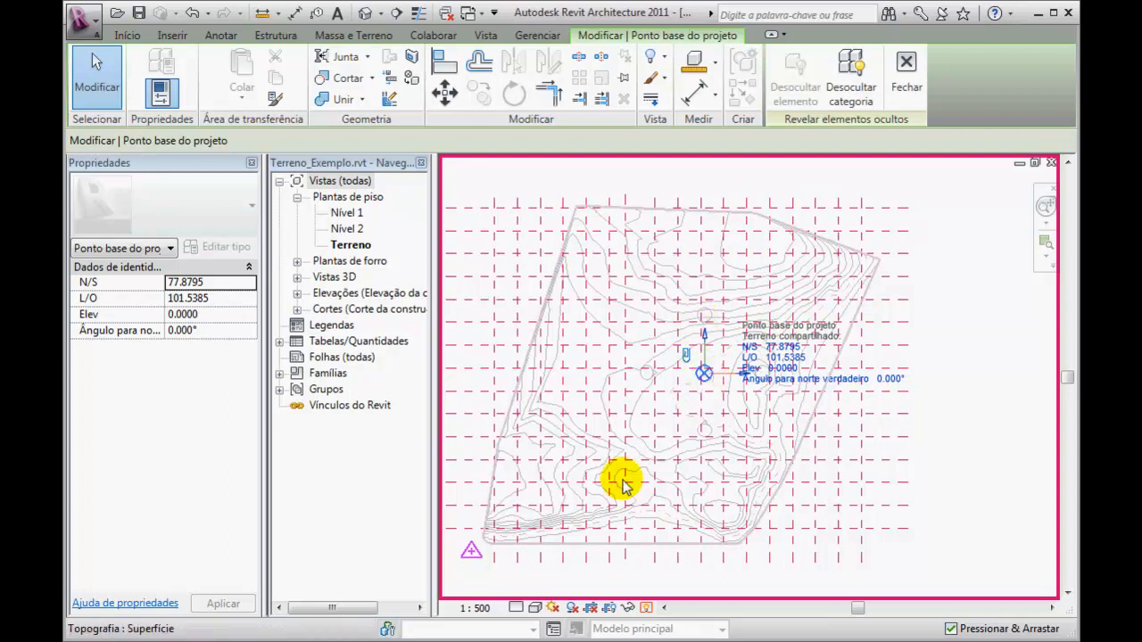
{"action": "left_click", "coordinate": [498, 567]}
{"action": "left_click", "coordinate": [471, 546]}
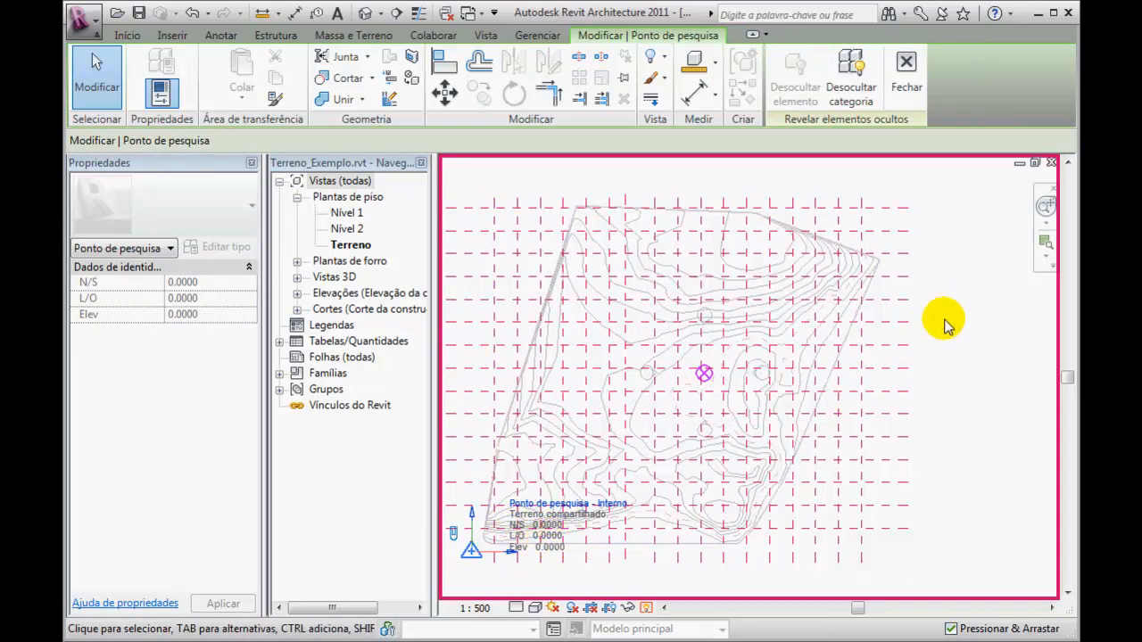
{"action": "left_click", "coordinate": [806, 309]}
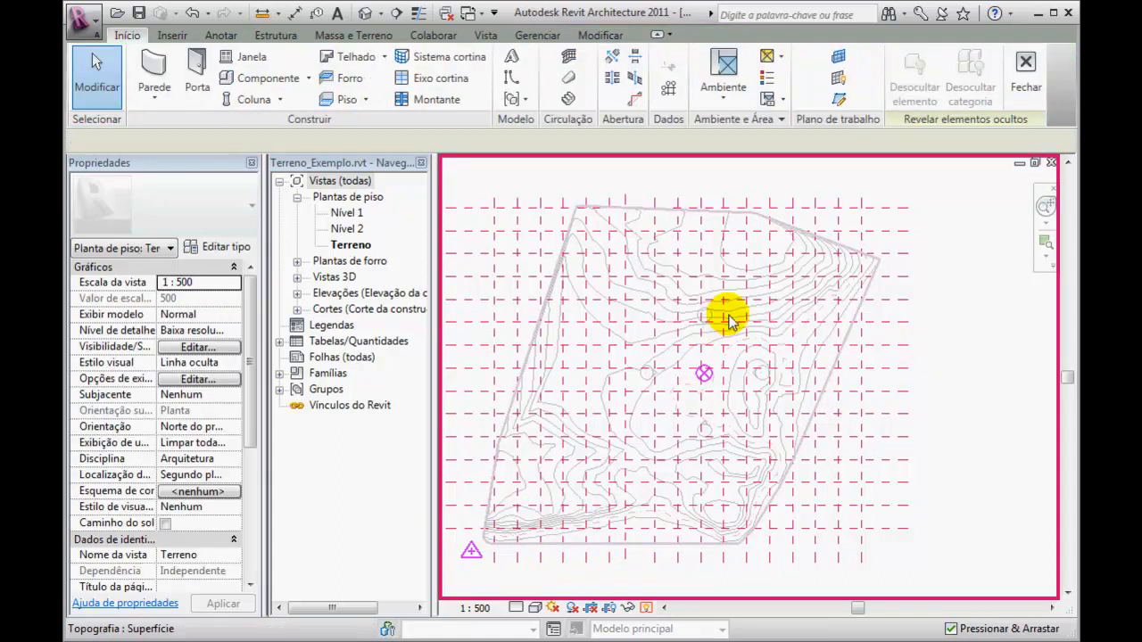
{"action": "left_click", "coordinate": [646, 608]}
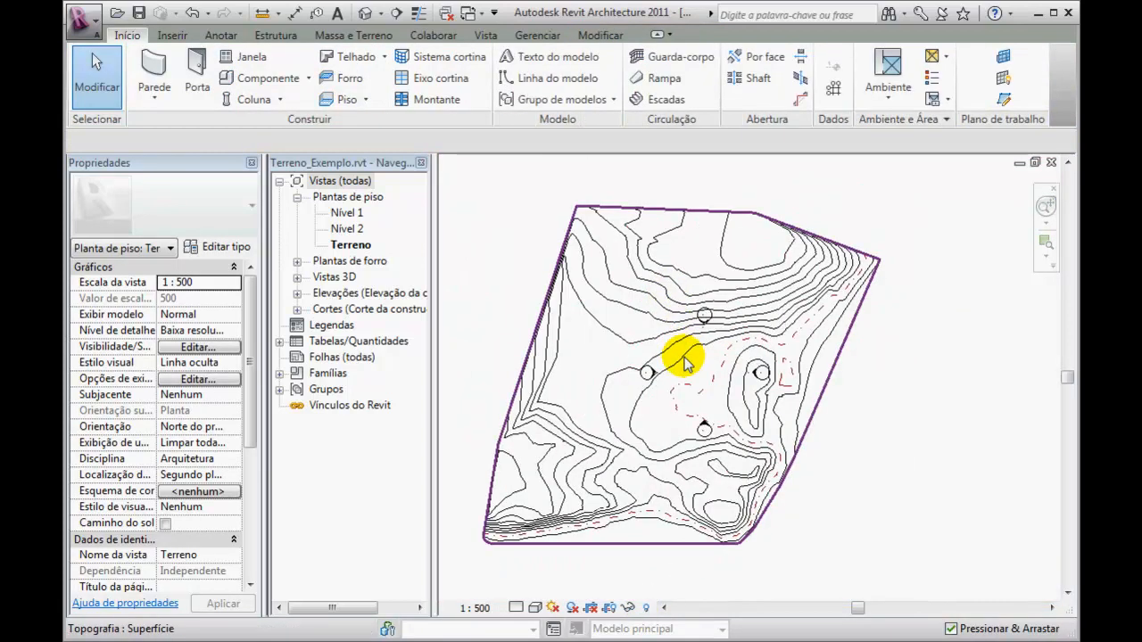
Place a spot coordinate with leader and shoulder on the terrain between the elevation markers, at about N 79.98 and L 95.59
{"action": "scroll", "coordinate": [699, 357], "scroll_direction": "up", "scroll_amount": 5}
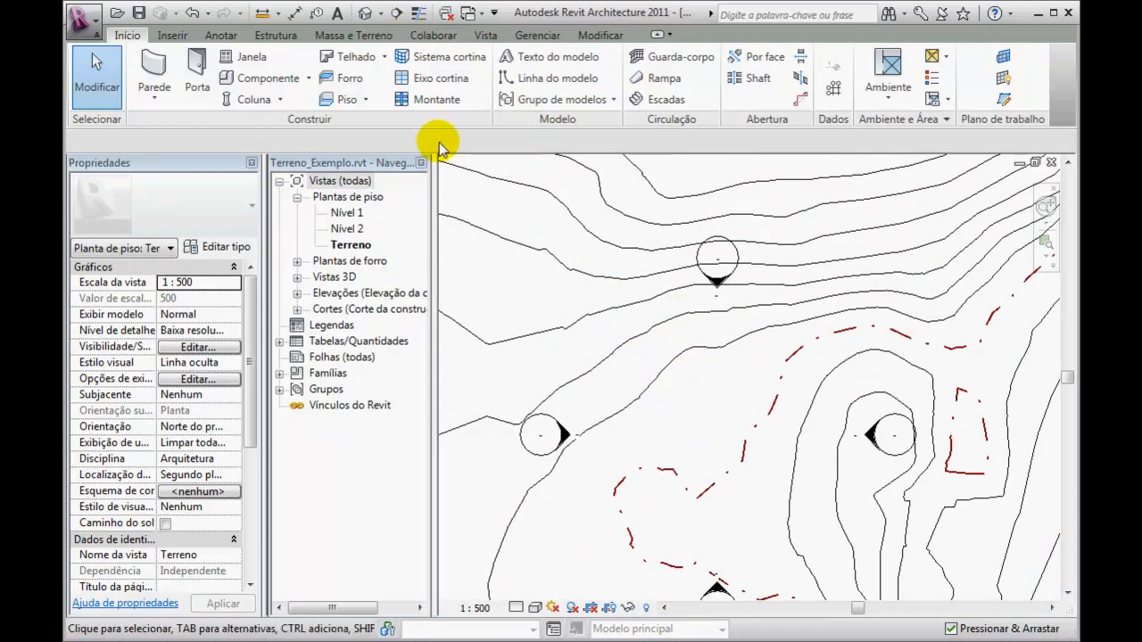
{"action": "left_click", "coordinate": [221, 36]}
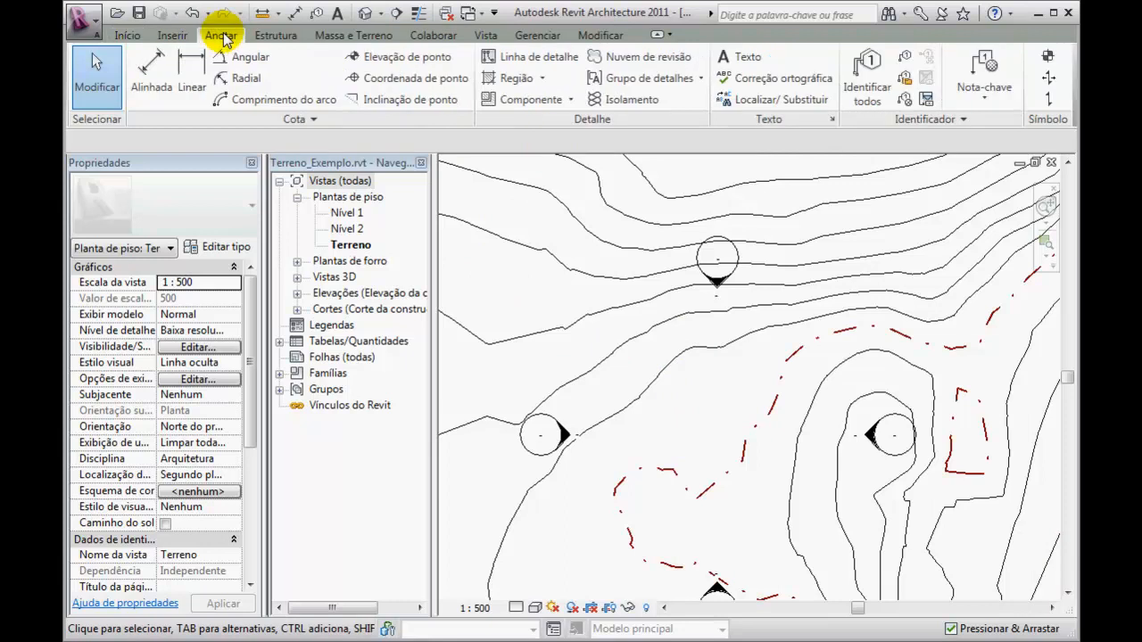
{"action": "left_click", "coordinate": [406, 80]}
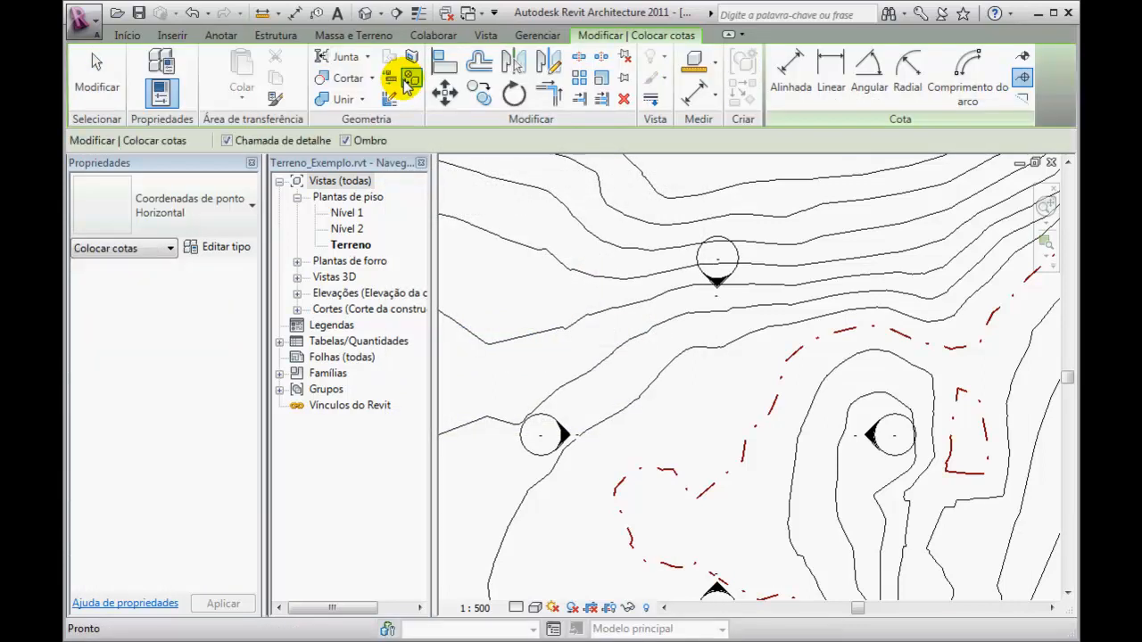
{"action": "left_click", "coordinate": [676, 420]}
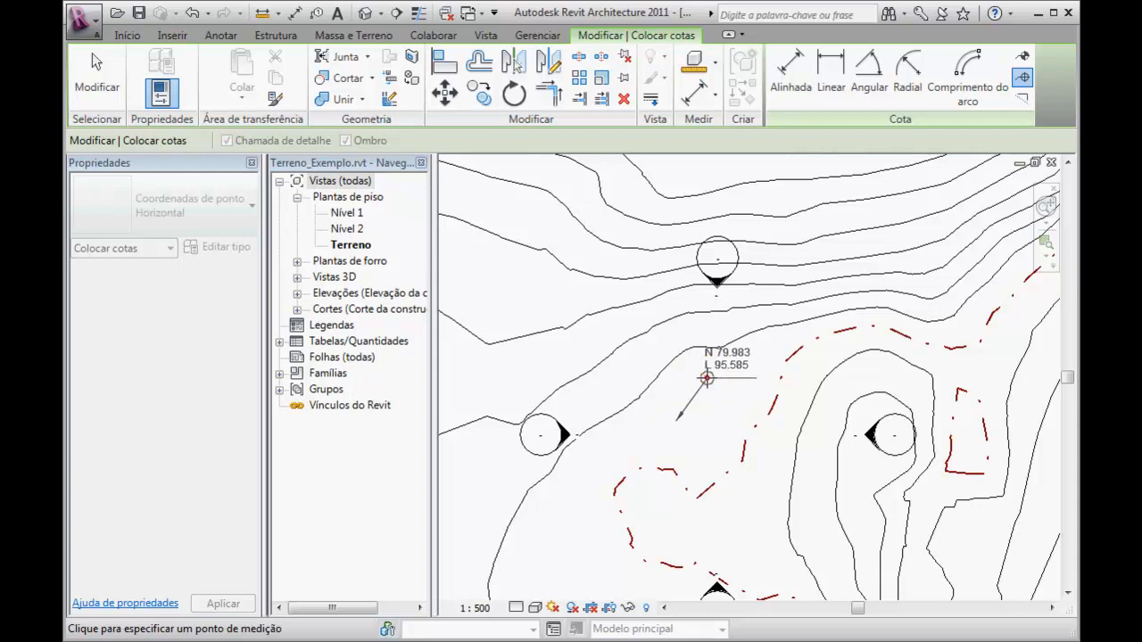
{"action": "left_click", "coordinate": [706, 378]}
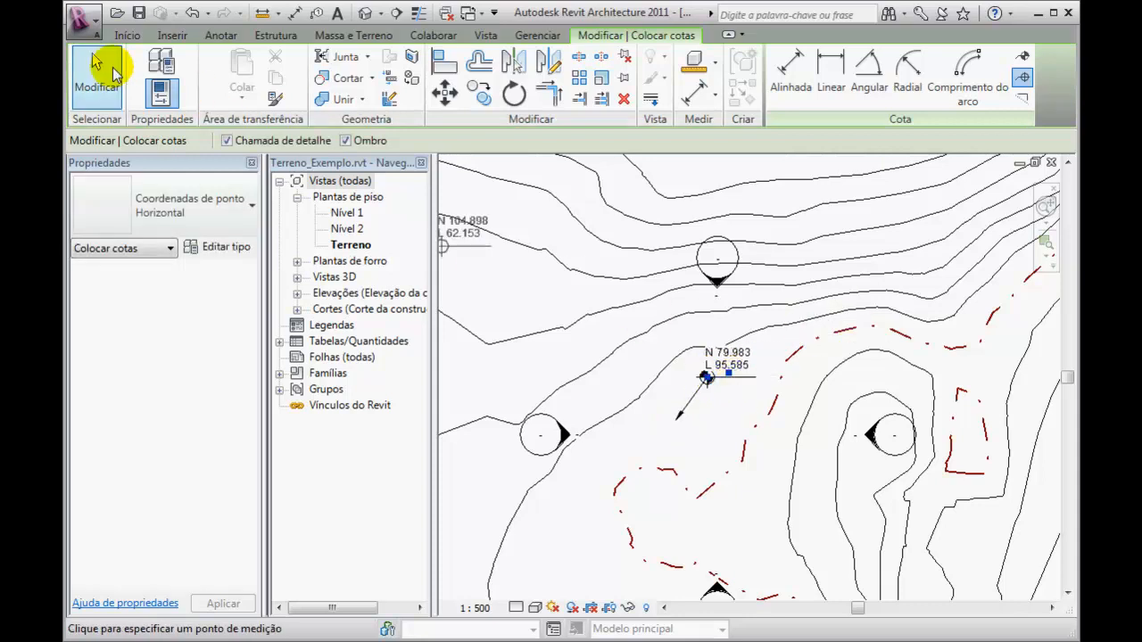
{"action": "left_click", "coordinate": [114, 73]}
Delete the spot coordinate annotation between the elevation markers
{"action": "scroll", "coordinate": [740, 361], "scroll_direction": "up", "scroll_amount": 2}
{"action": "scroll", "coordinate": [748, 348], "scroll_direction": "down", "scroll_amount": 1}
{"action": "scroll", "coordinate": [737, 426], "scroll_direction": "down", "scroll_amount": 3}
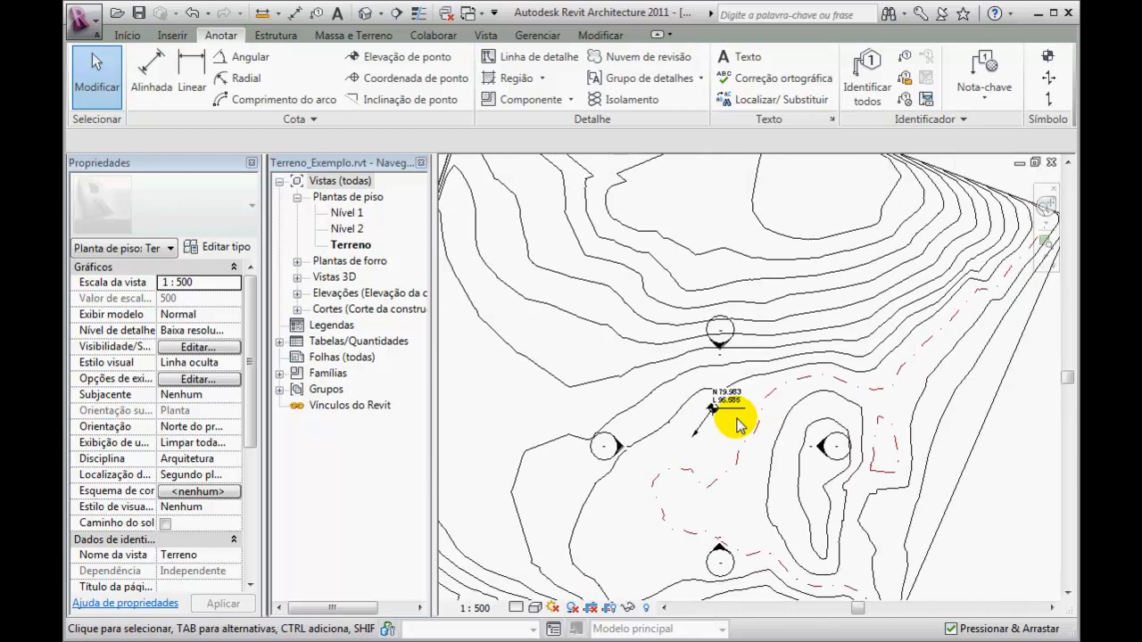
{"action": "left_click", "coordinate": [100, 84]}
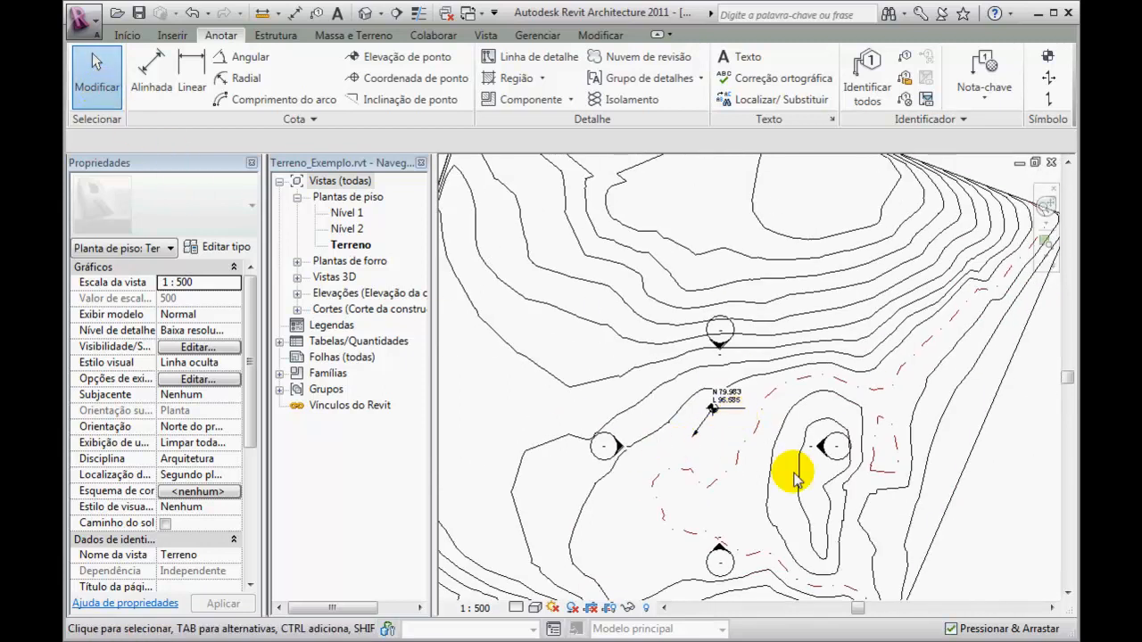
{"action": "left_click", "coordinate": [741, 397]}
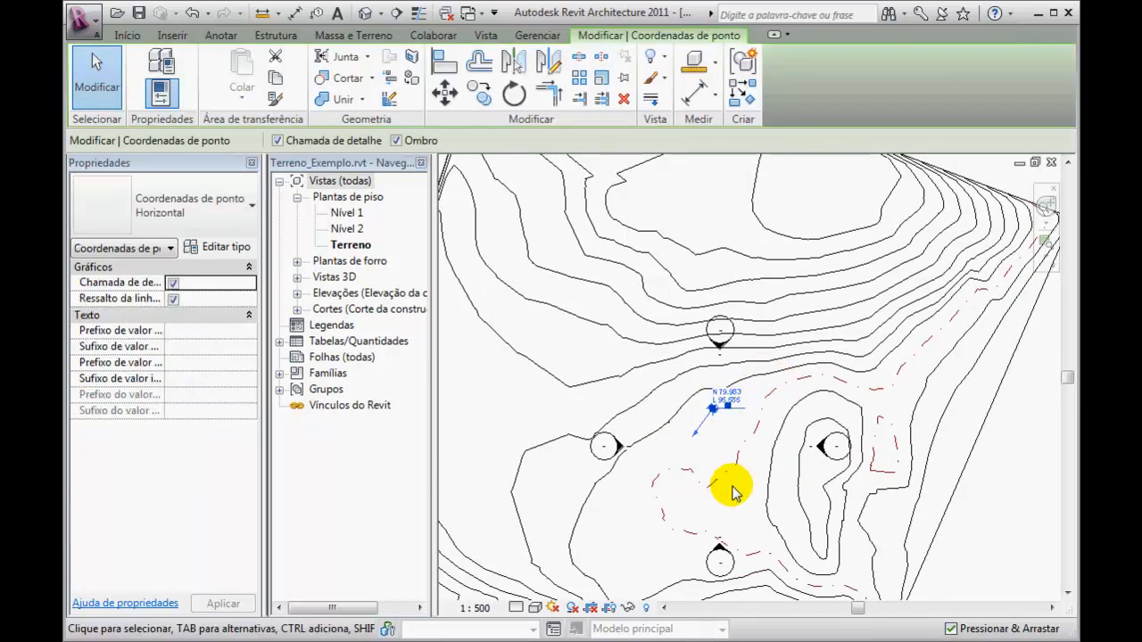
{"action": "key", "text": "Delete"}
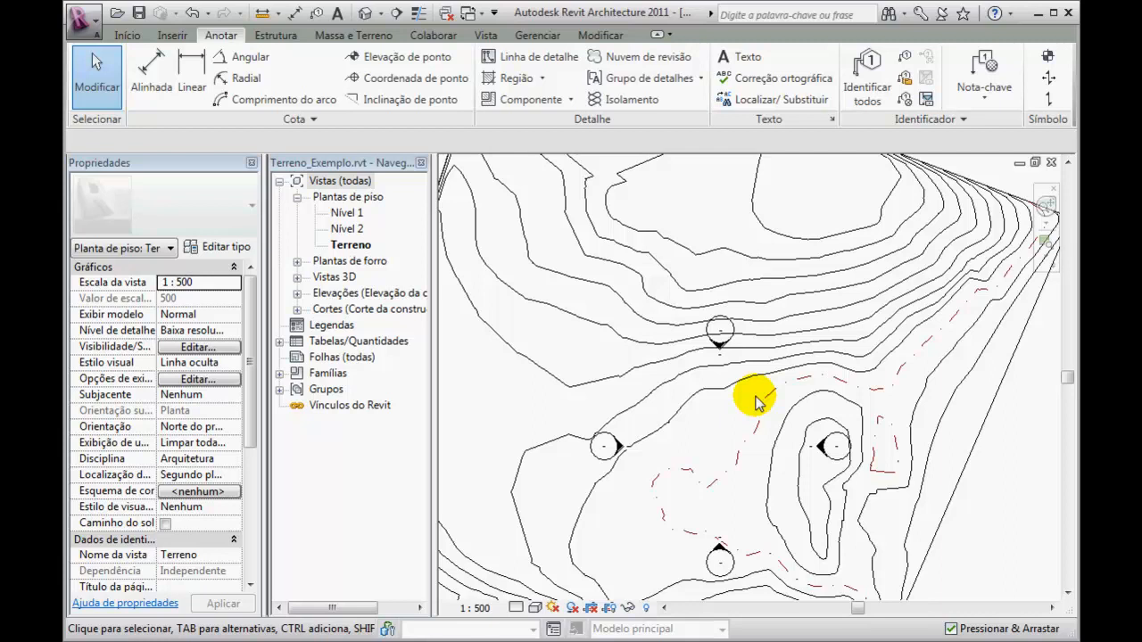
{"action": "scroll", "coordinate": [754, 412], "scroll_direction": "down", "scroll_amount": 3}
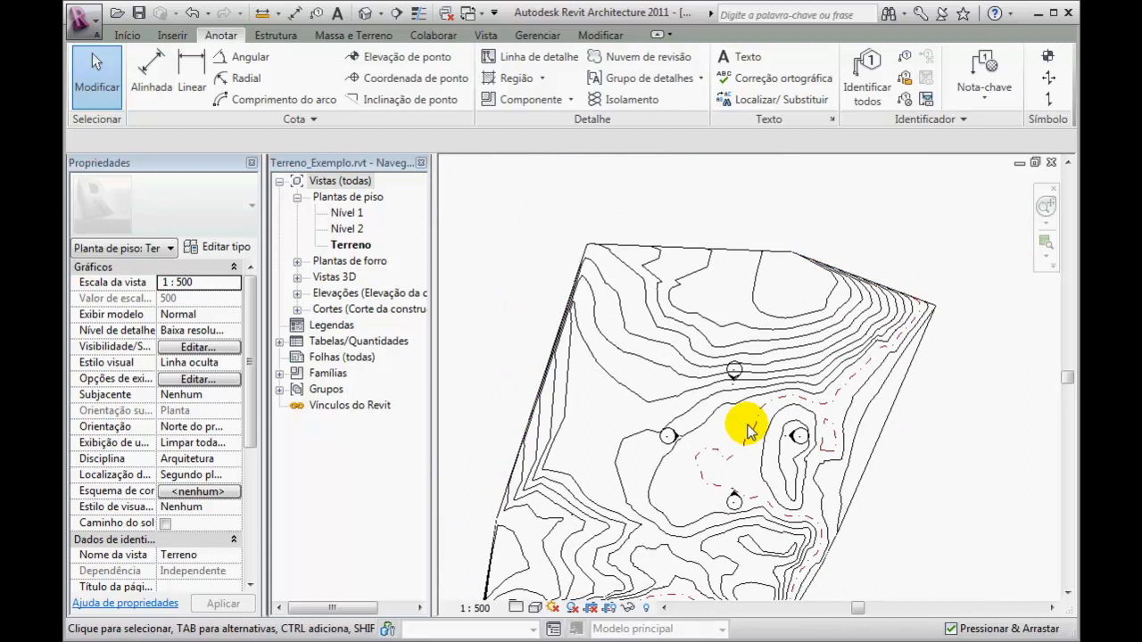
{"action": "middle_click_drag", "start_coordinate": [726, 428], "coordinate": [737, 368]}
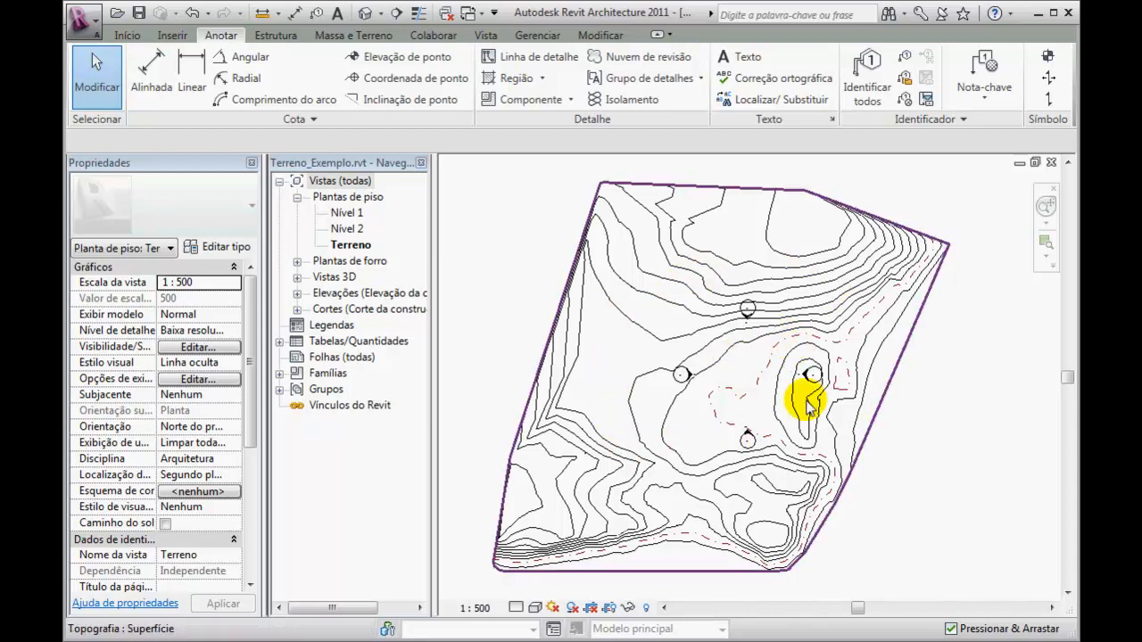
{"action": "scroll", "coordinate": [758, 366], "scroll_direction": "up", "scroll_amount": 2}
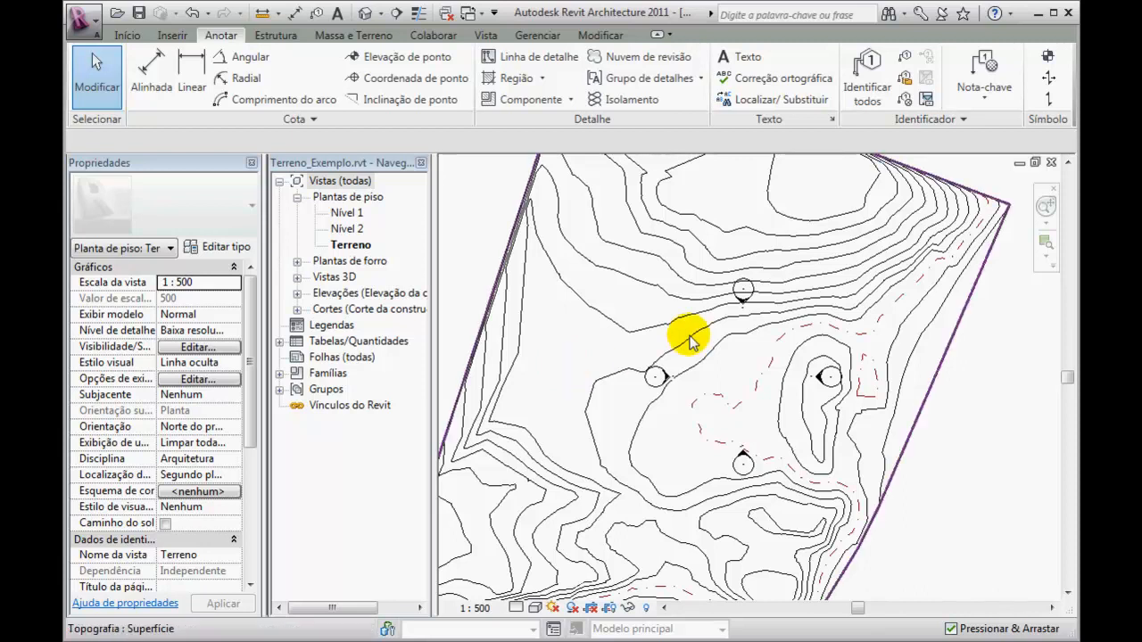
{"action": "scroll", "coordinate": [694, 342], "scroll_direction": "down", "scroll_amount": 1}
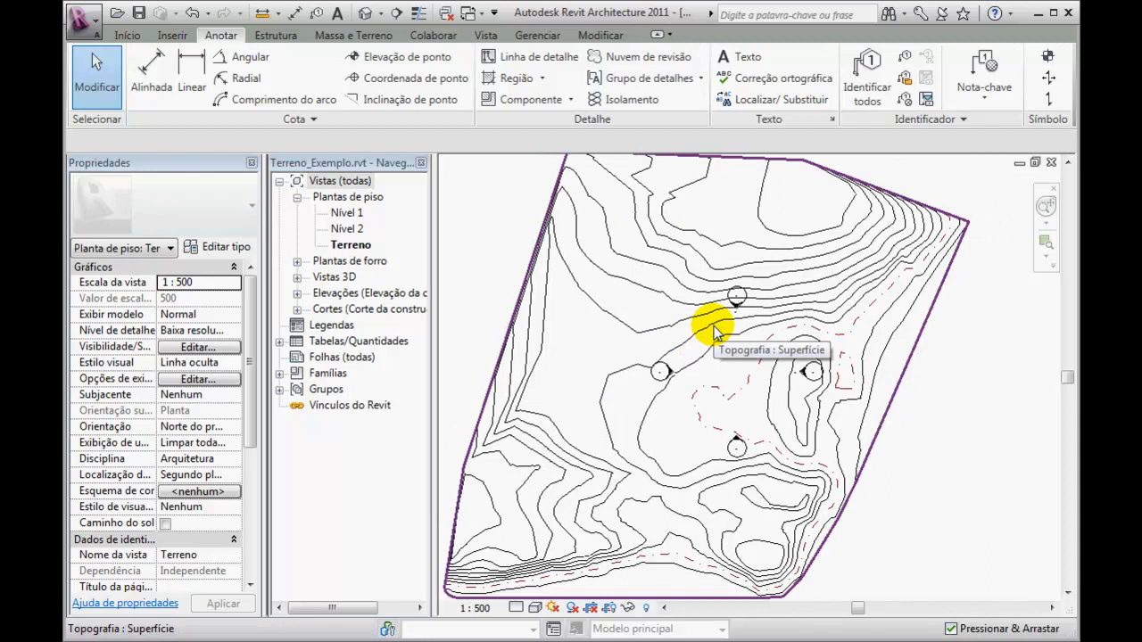
{"action": "scroll", "coordinate": [714, 321], "scroll_direction": "down", "scroll_amount": 2}
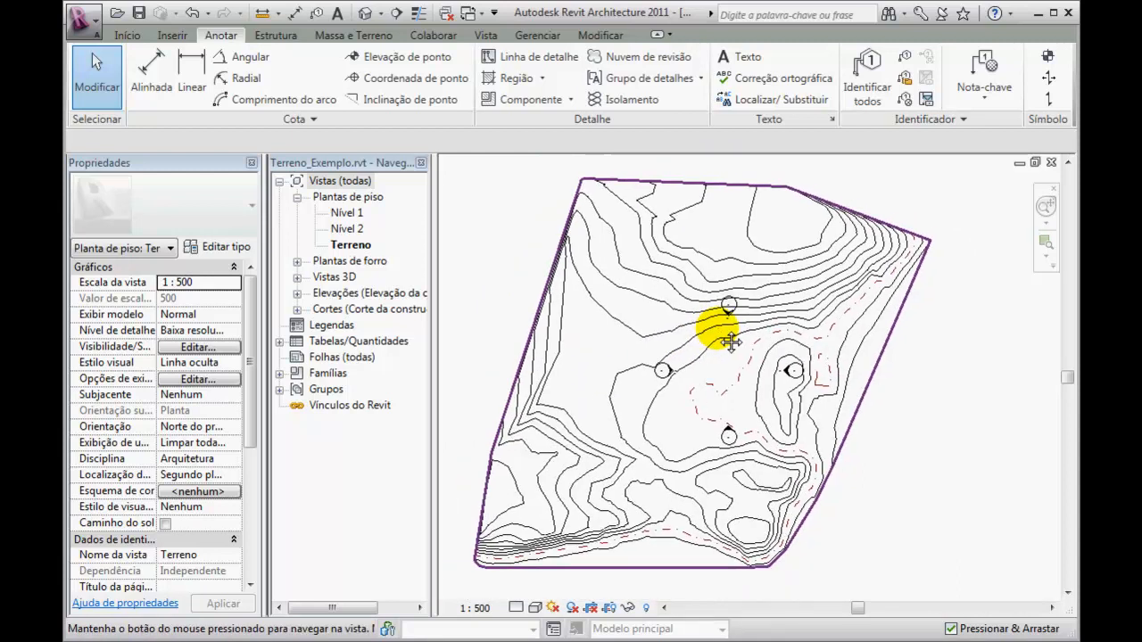
Preview spot elevations along the contour lines near the west elevation marker, without placing any
{"action": "scroll", "coordinate": [641, 302], "scroll_direction": "up", "scroll_amount": 2}
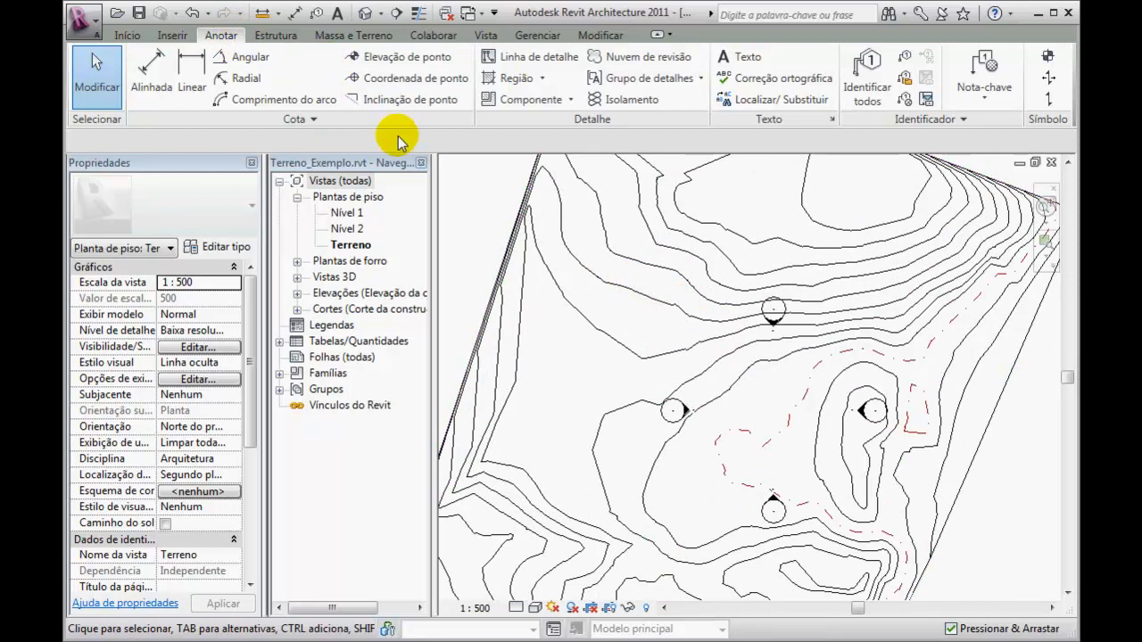
{"action": "left_click", "coordinate": [370, 59]}
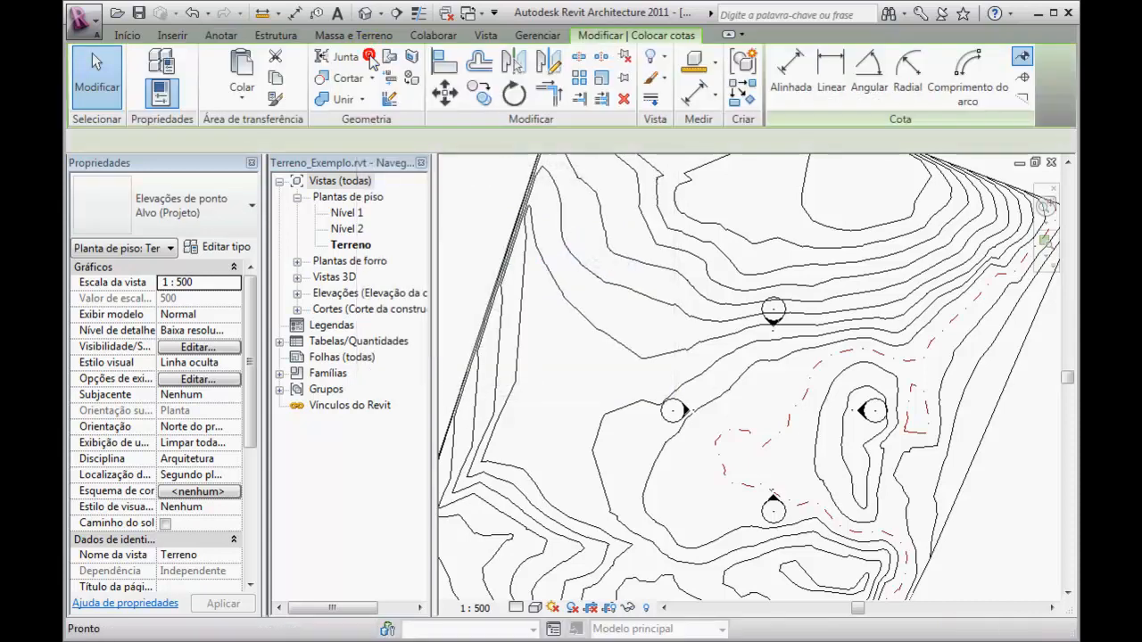
{"action": "scroll", "coordinate": [657, 395], "scroll_direction": "up", "scroll_amount": 3}
{"action": "scroll", "coordinate": [611, 337], "scroll_direction": "up", "scroll_amount": 1}
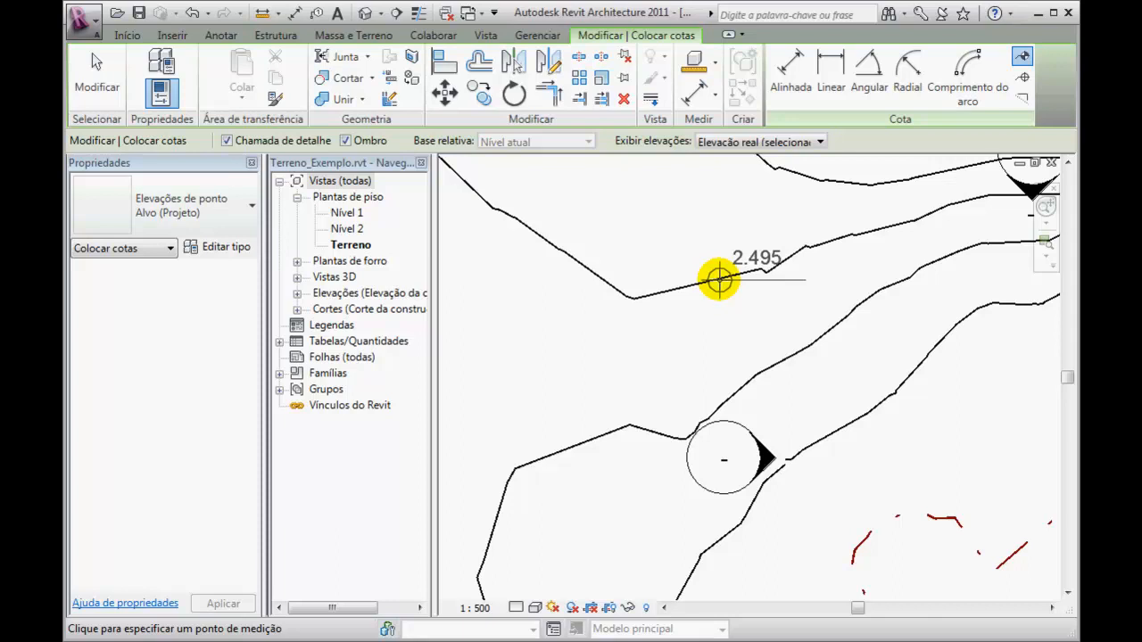
{"action": "scroll", "coordinate": [715, 273], "scroll_direction": "down", "scroll_amount": 4}
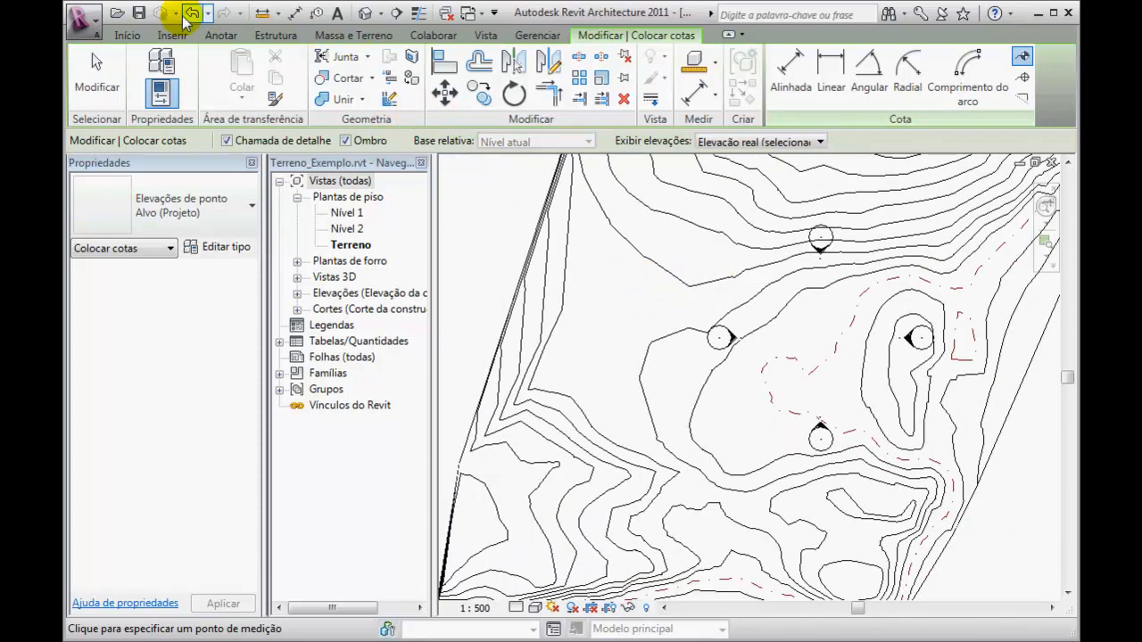
{"action": "left_click", "coordinate": [96, 79]}
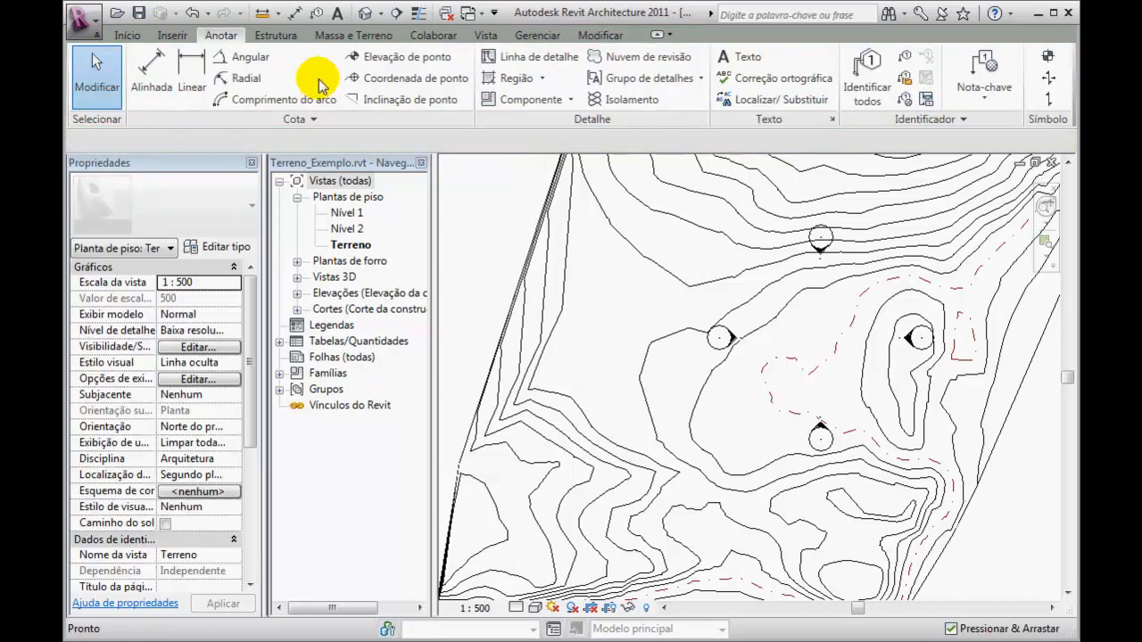
Label the contour lines along a diagonal line from inside the elevation markers to the terrain's southwest edge, and examine the labels
{"action": "left_click", "coordinate": [371, 37]}
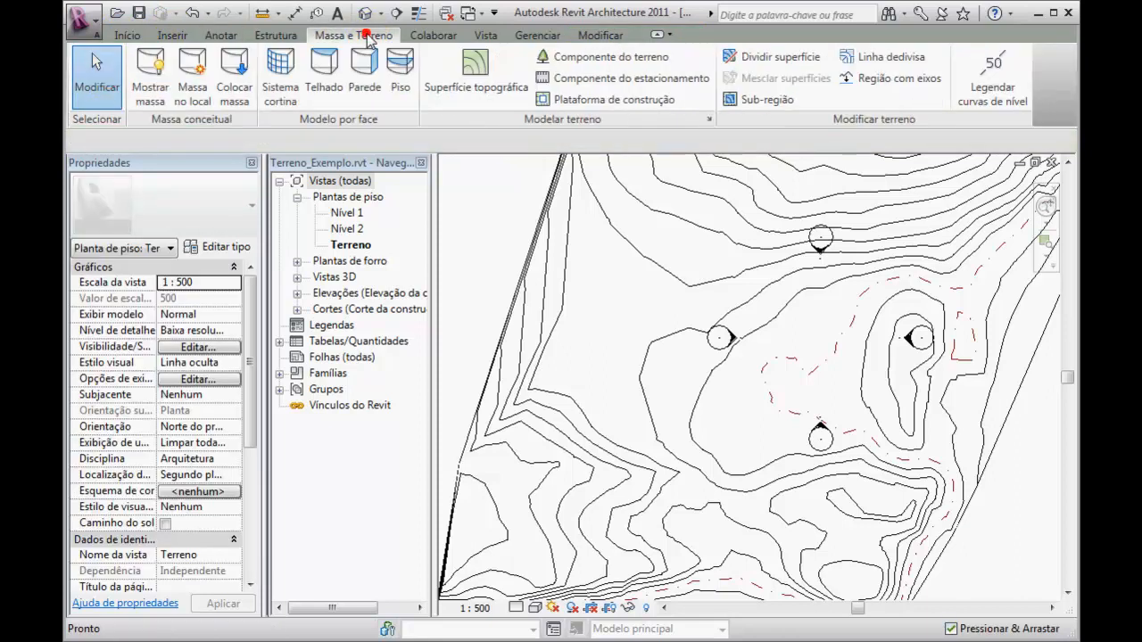
{"action": "left_click", "coordinate": [995, 91]}
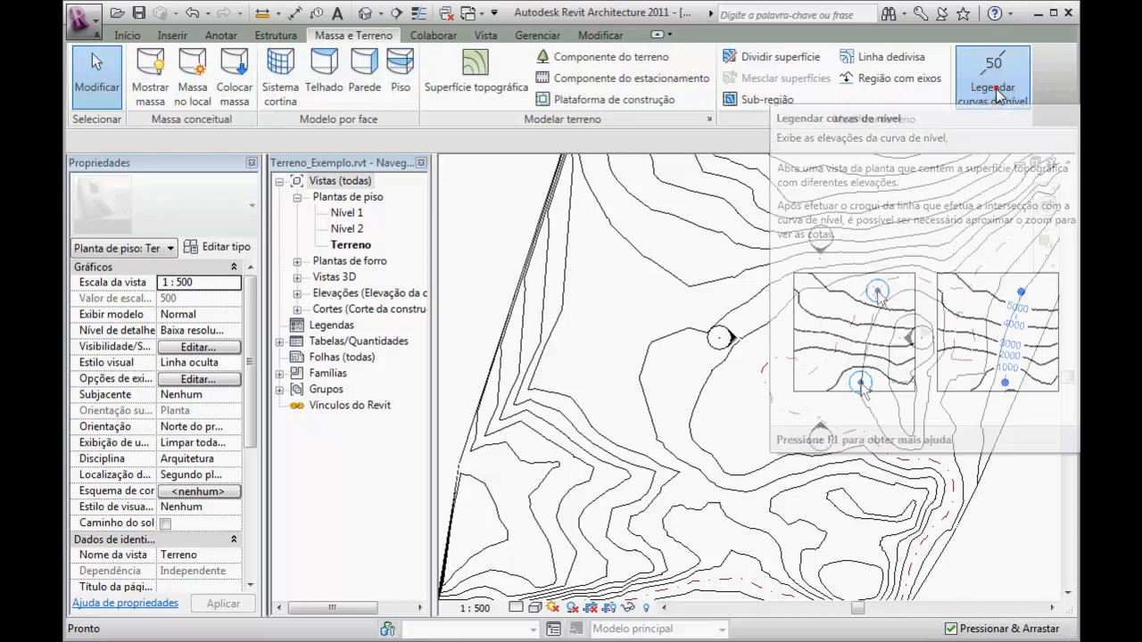
{"action": "left_click", "coordinate": [995, 91]}
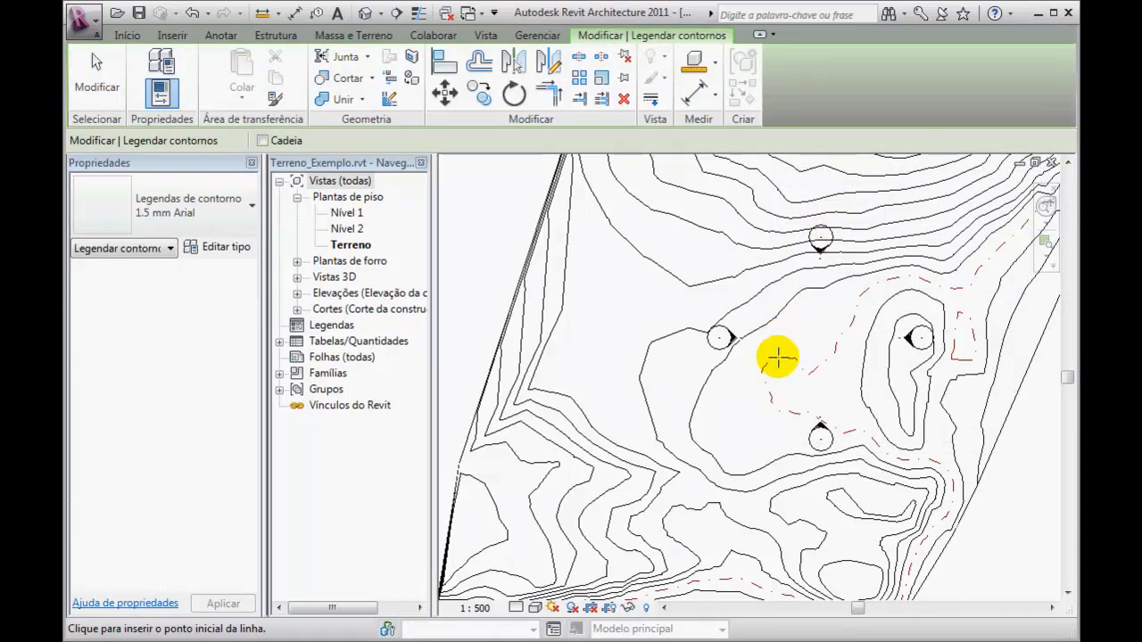
{"action": "left_click", "coordinate": [724, 429]}
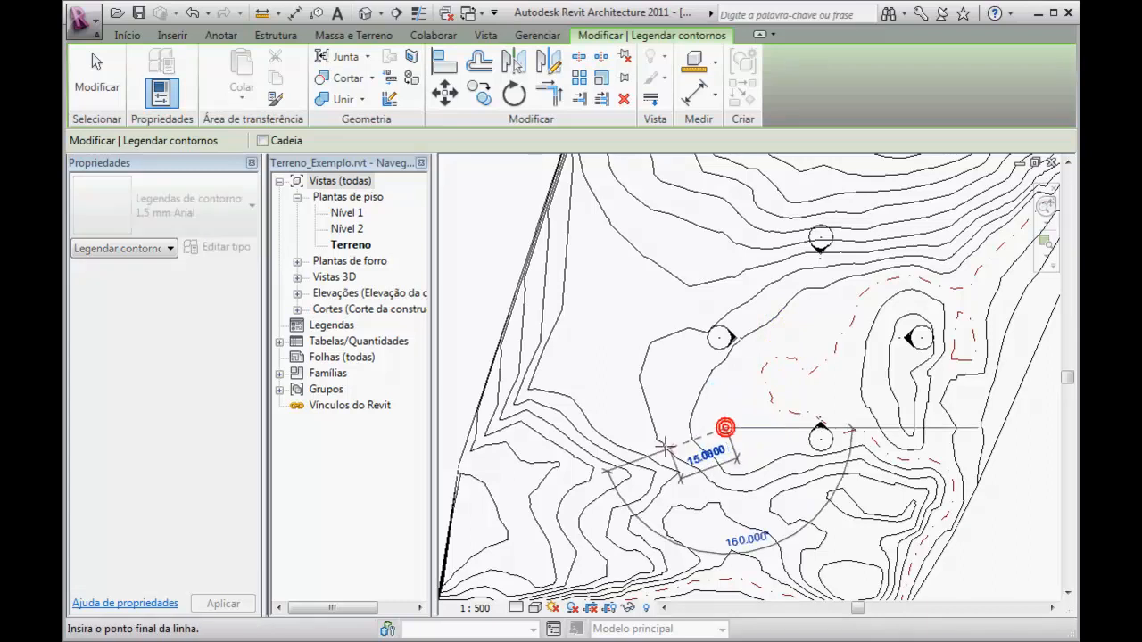
{"action": "left_click", "coordinate": [492, 516]}
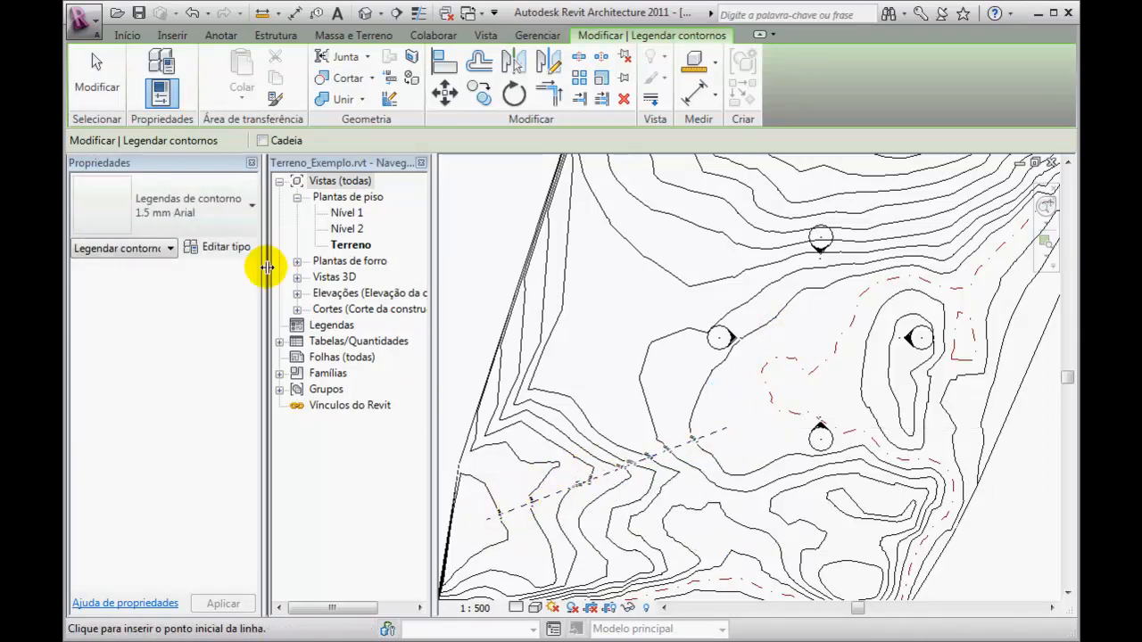
{"action": "left_click", "coordinate": [89, 76]}
{"action": "scroll", "coordinate": [506, 522], "scroll_direction": "up", "scroll_amount": 4}
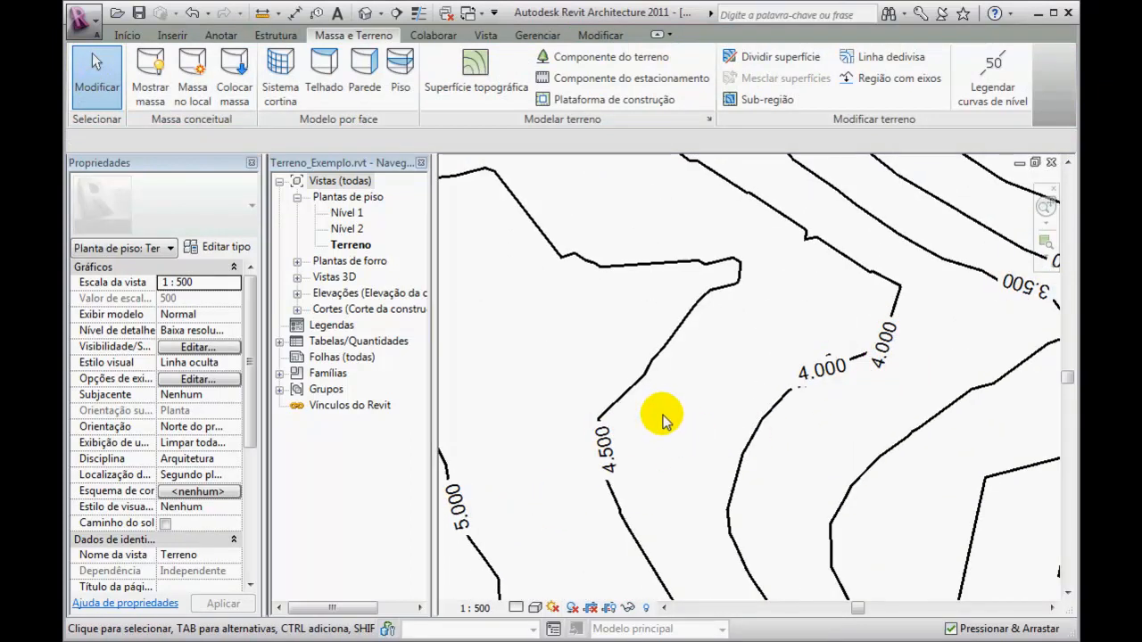
{"action": "scroll", "coordinate": [664, 412], "scroll_direction": "down", "scroll_amount": 3}
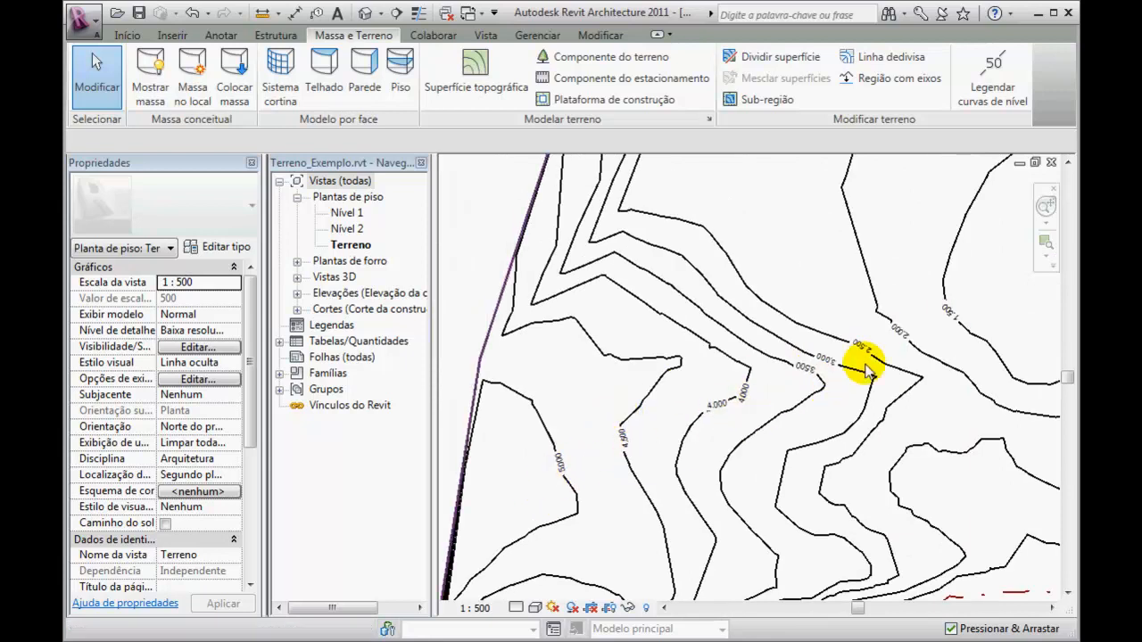
Label the 2.000 and 1.500 contours with a short line running southeast, just southwest of the west elevation marker
{"action": "scroll", "coordinate": [803, 281], "scroll_direction": "down", "scroll_amount": 1}
{"action": "middle_click_drag", "start_coordinate": [798, 238], "coordinate": [703, 372]}
{"action": "left_click", "coordinate": [985, 90]}
{"action": "left_click", "coordinate": [721, 306]}
{"action": "left_click", "coordinate": [828, 352]}
{"action": "scroll", "coordinate": [756, 330], "scroll_direction": "up", "scroll_amount": 3}
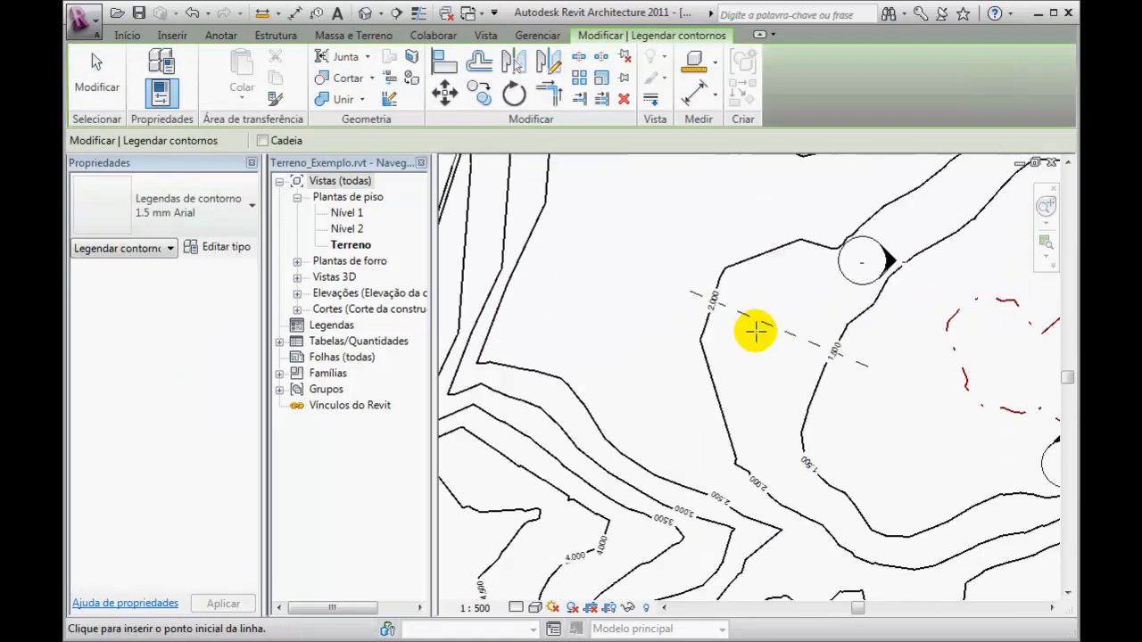
{"action": "left_click", "coordinate": [733, 384]}
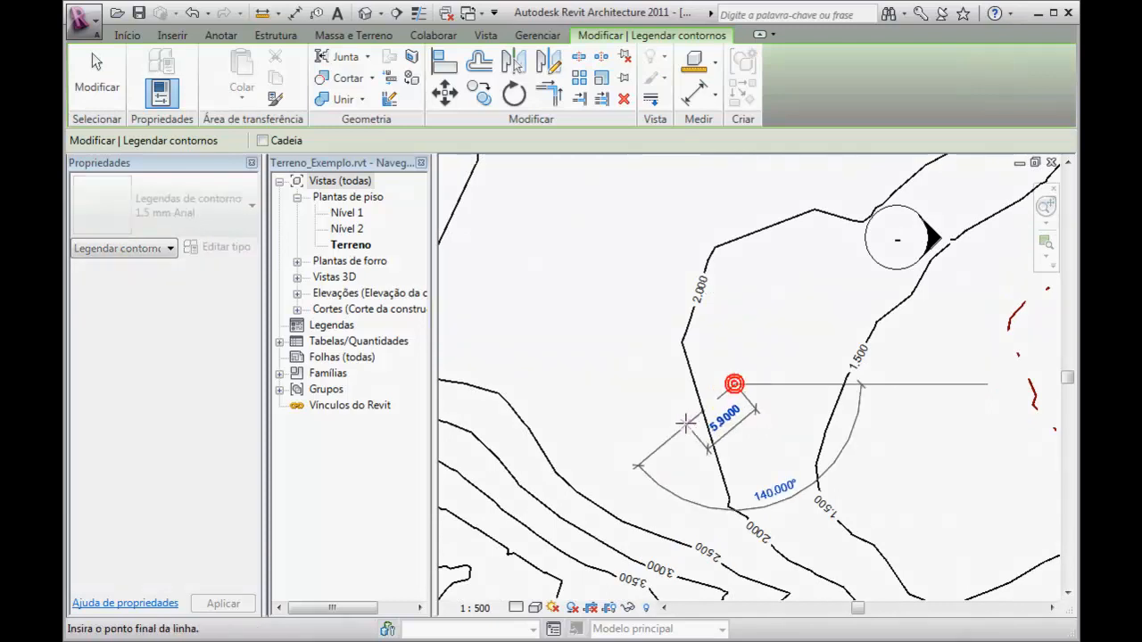
{"action": "key", "text": "Escape"}
{"action": "key", "text": "Escape"}
{"action": "scroll", "coordinate": [857, 353], "scroll_direction": "down", "scroll_amount": 4}
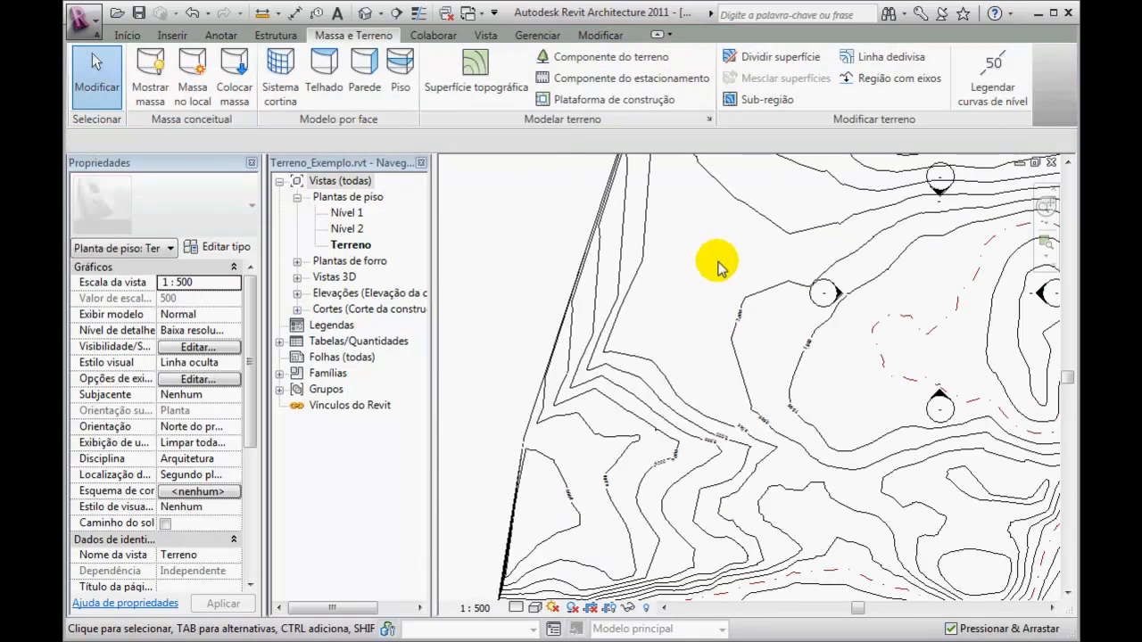
Label the red dash-dot contour with a short line across its west end, between the elevation markers
{"action": "middle_click_drag", "start_coordinate": [701, 281], "coordinate": [604, 276]}
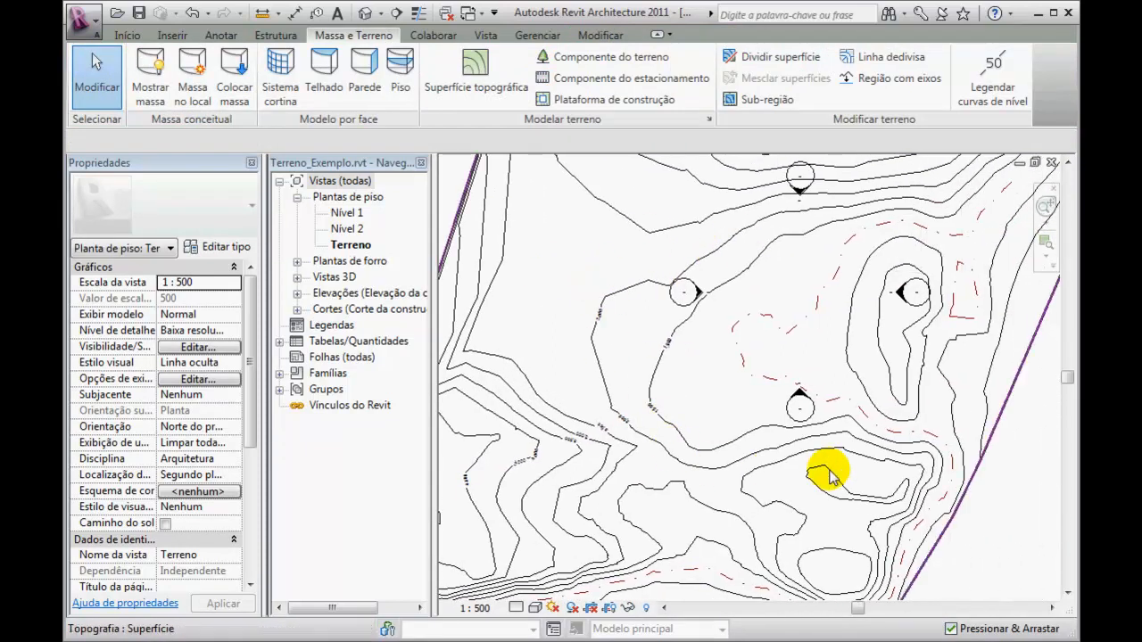
{"action": "left_click", "coordinate": [985, 120]}
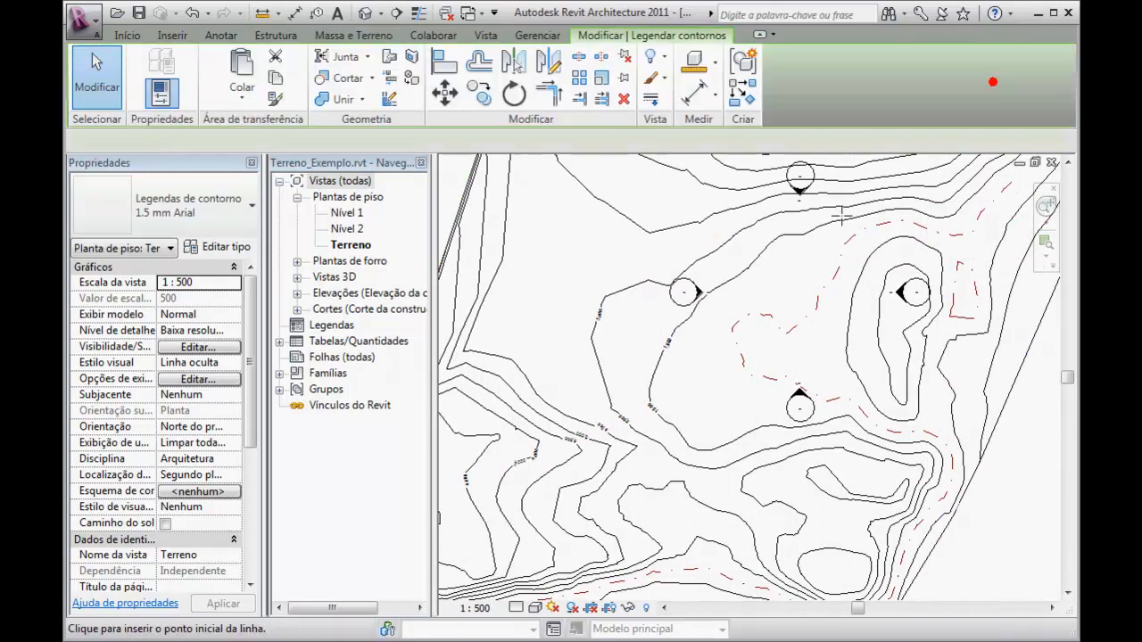
{"action": "left_click", "coordinate": [742, 312]}
{"action": "left_click", "coordinate": [754, 327]}
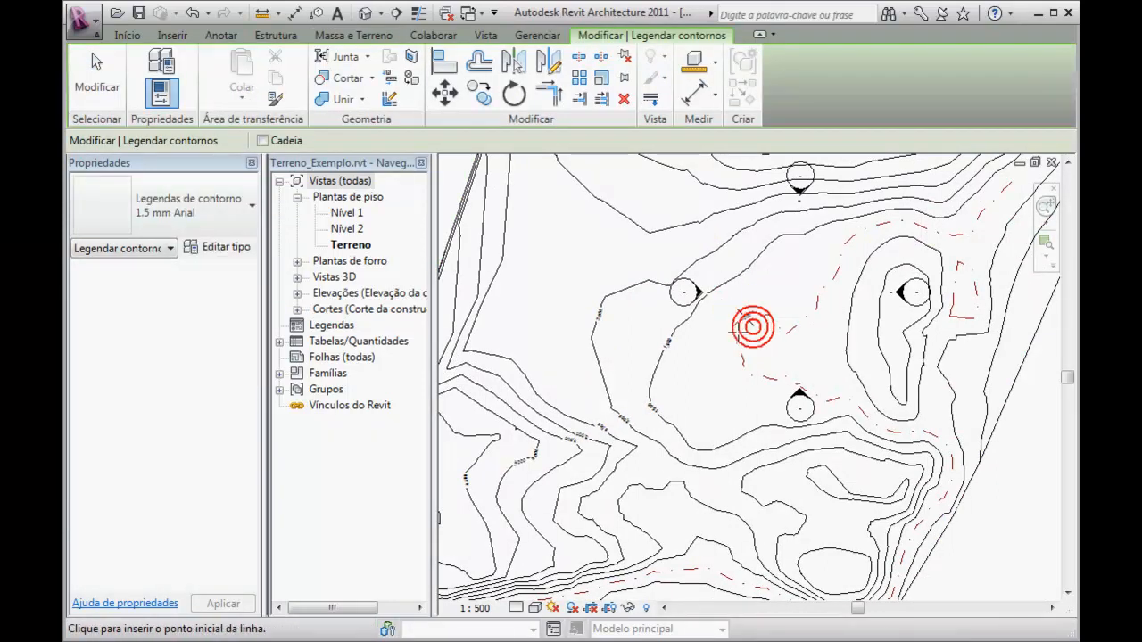
{"action": "scroll", "coordinate": [755, 327], "scroll_direction": "up", "scroll_amount": 3}
{"action": "scroll", "coordinate": [773, 339], "scroll_direction": "down", "scroll_amount": 2}
{"action": "scroll", "coordinate": [772, 339], "scroll_direction": "down", "scroll_amount": 2}
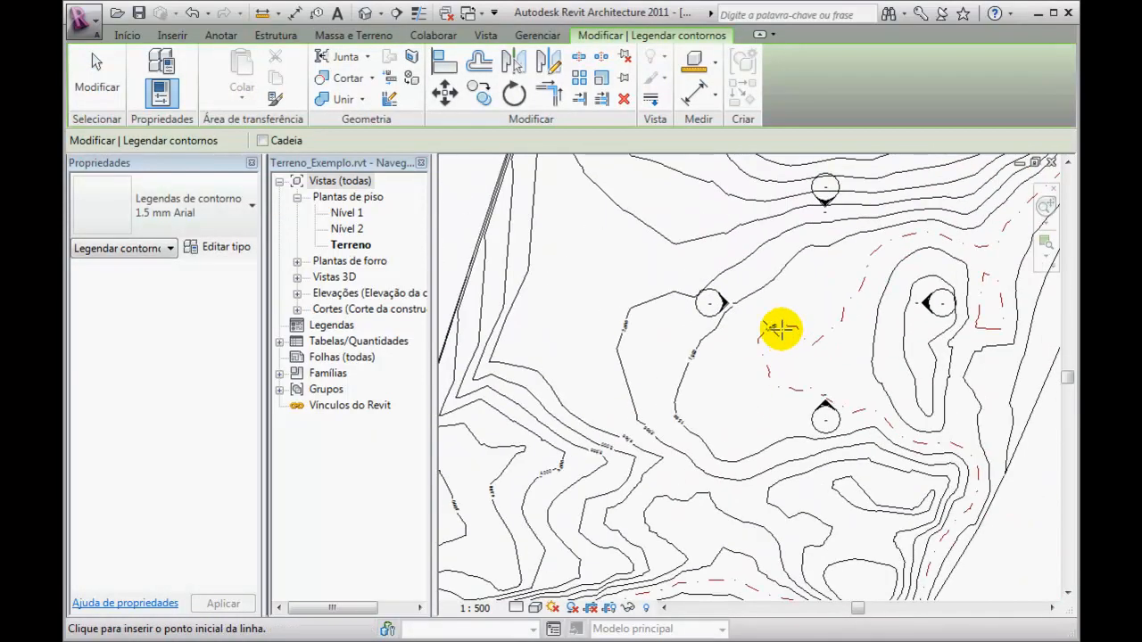
{"action": "left_click", "coordinate": [105, 85]}
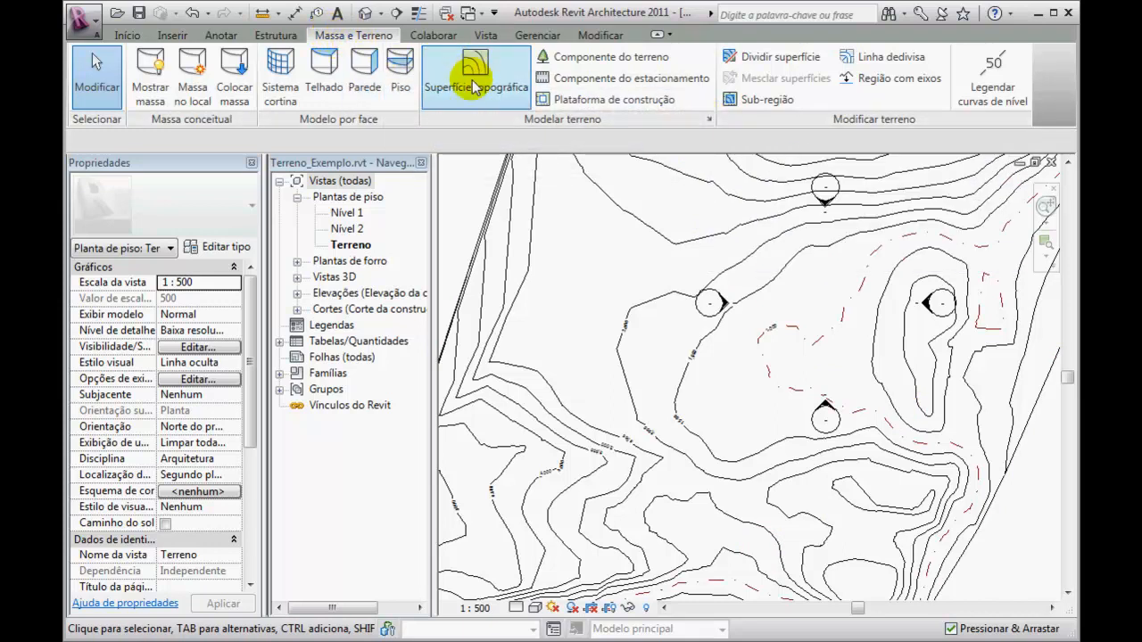
In the terrain settings, set the contour display interval to 1 and apply it
{"action": "left_click", "coordinate": [711, 121]}
{"action": "left_click_drag", "start_coordinate": [230, 147], "coordinate": [446, 174]}
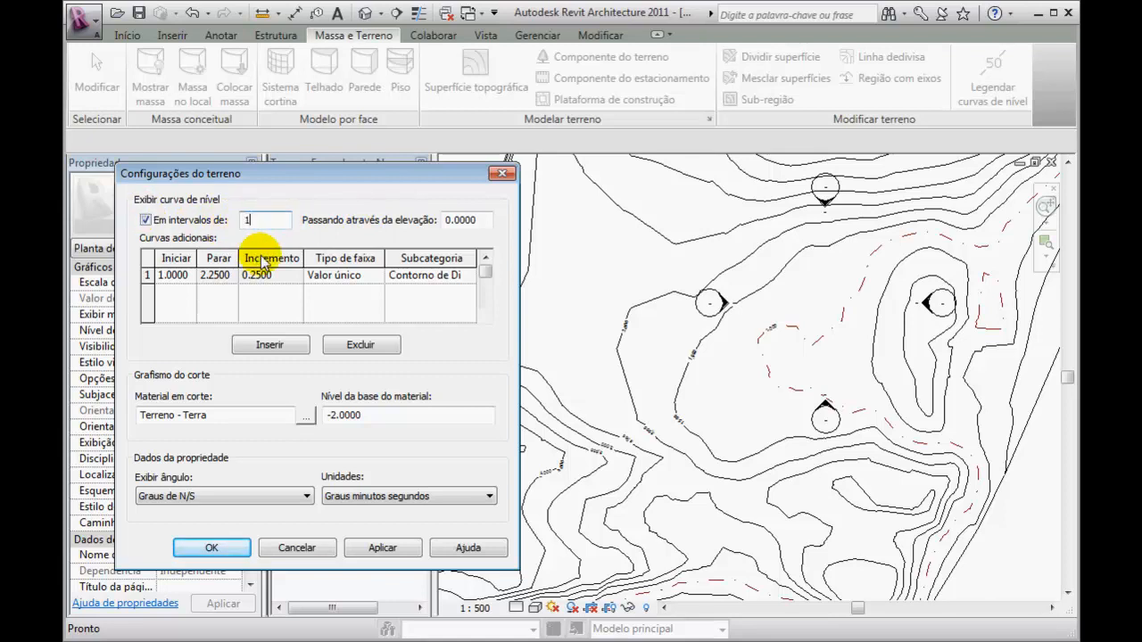
{"action": "left_click", "coordinate": [391, 550]}
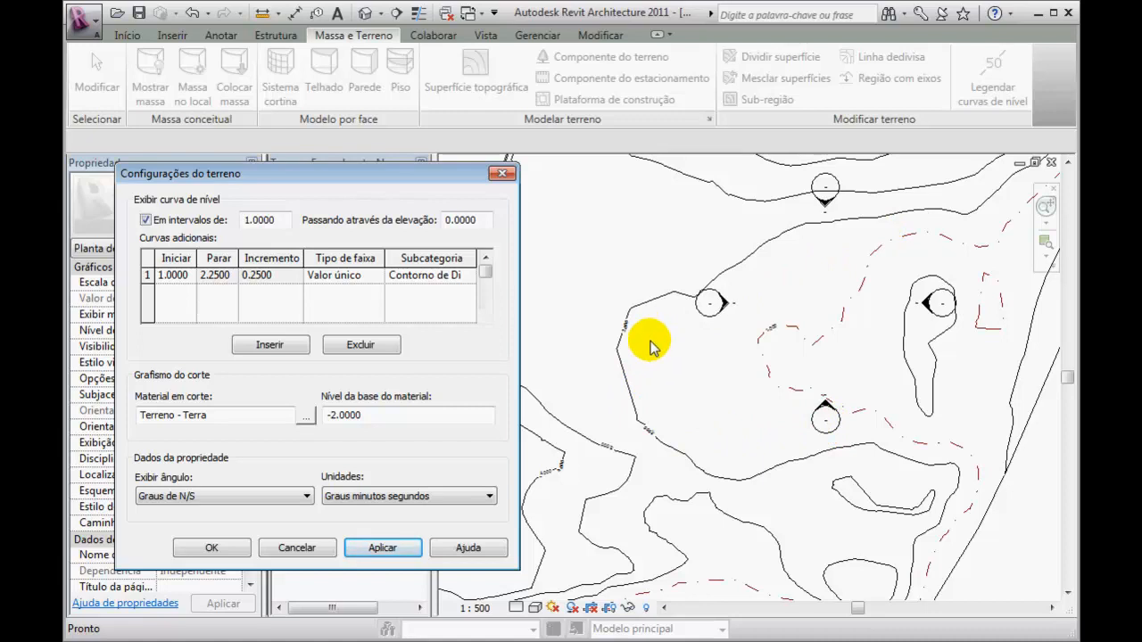
Try a contour display interval of 0.25, and restore the interval of 1
{"action": "double_click", "coordinate": [270, 222]}
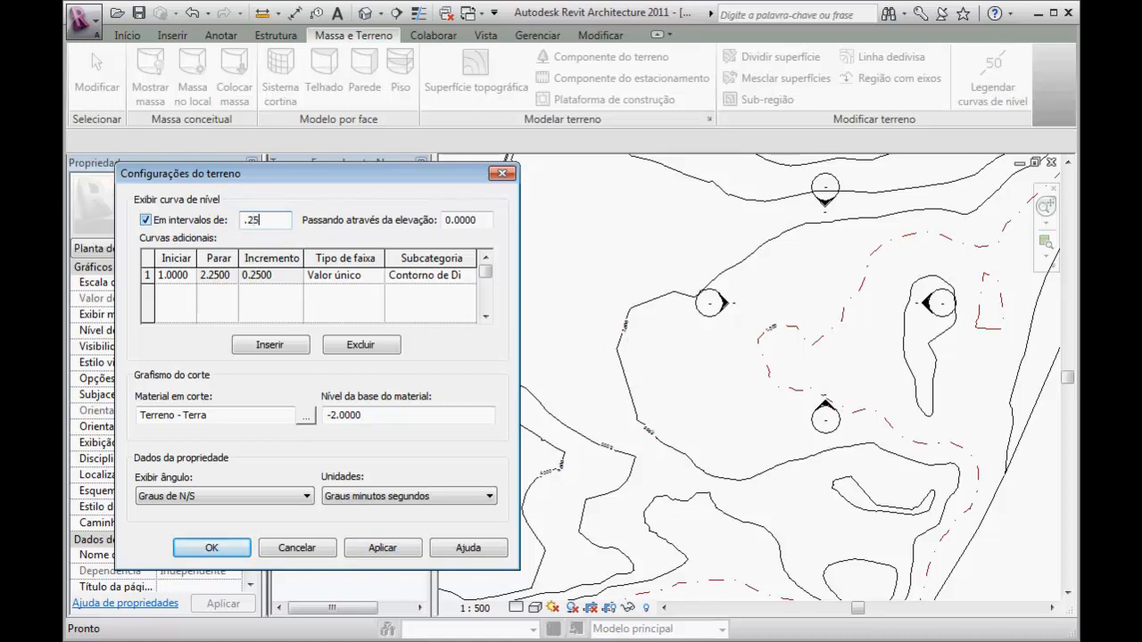
{"action": "left_click", "coordinate": [390, 548]}
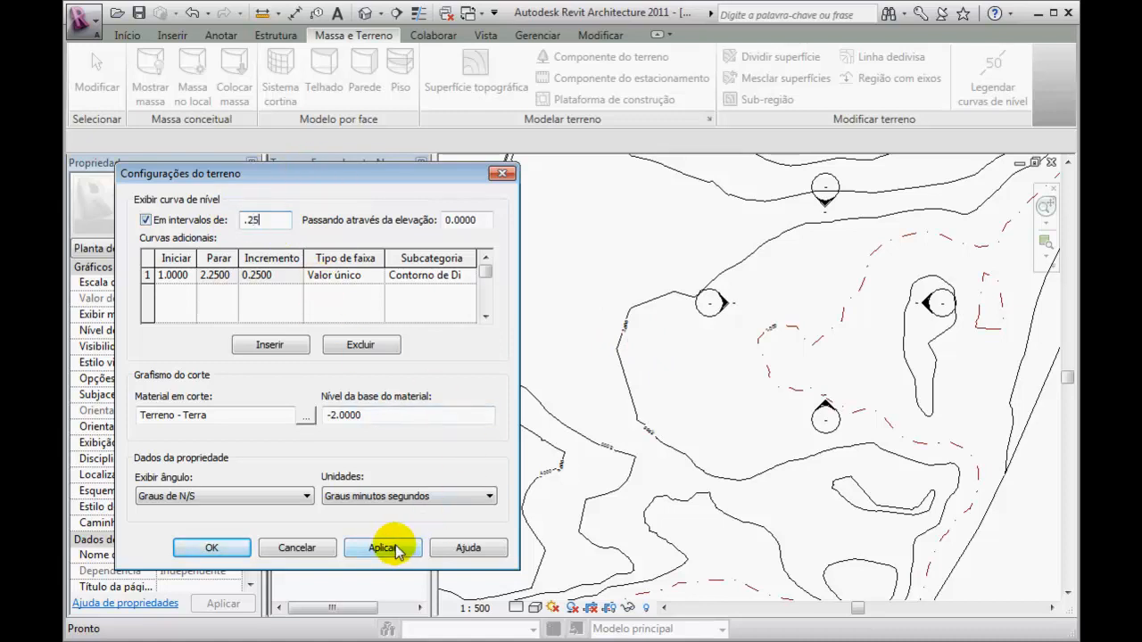
{"action": "left_click", "coordinate": [390, 548]}
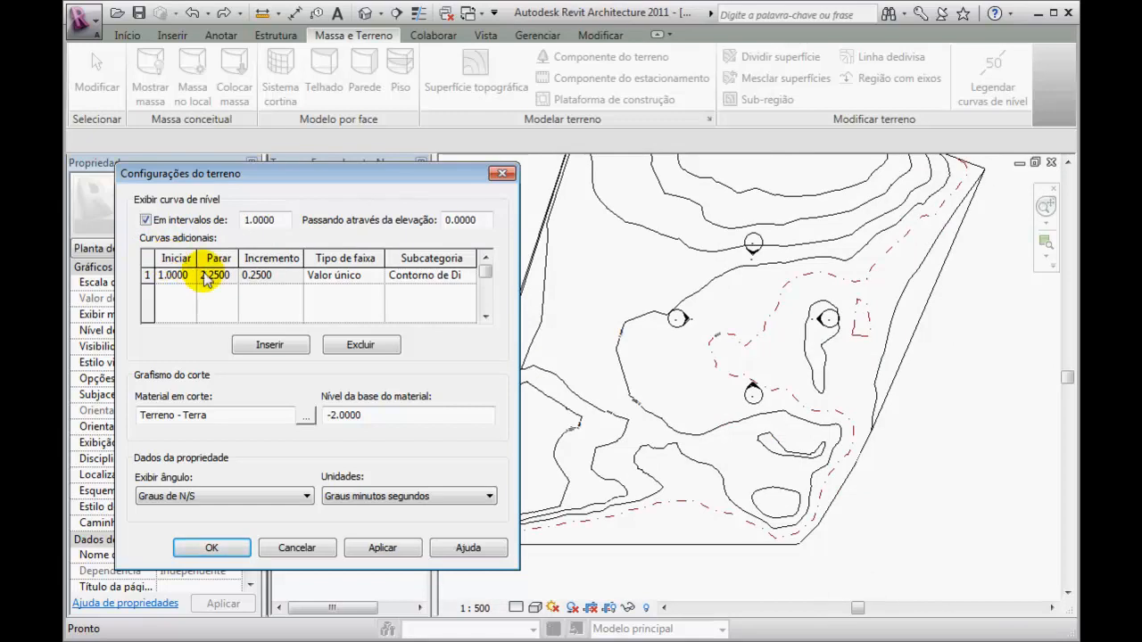
Define the additional contours as multiple values starting at 0 and stopping at 20, keeping the 0.25 increment
{"action": "left_click", "coordinate": [359, 279]}
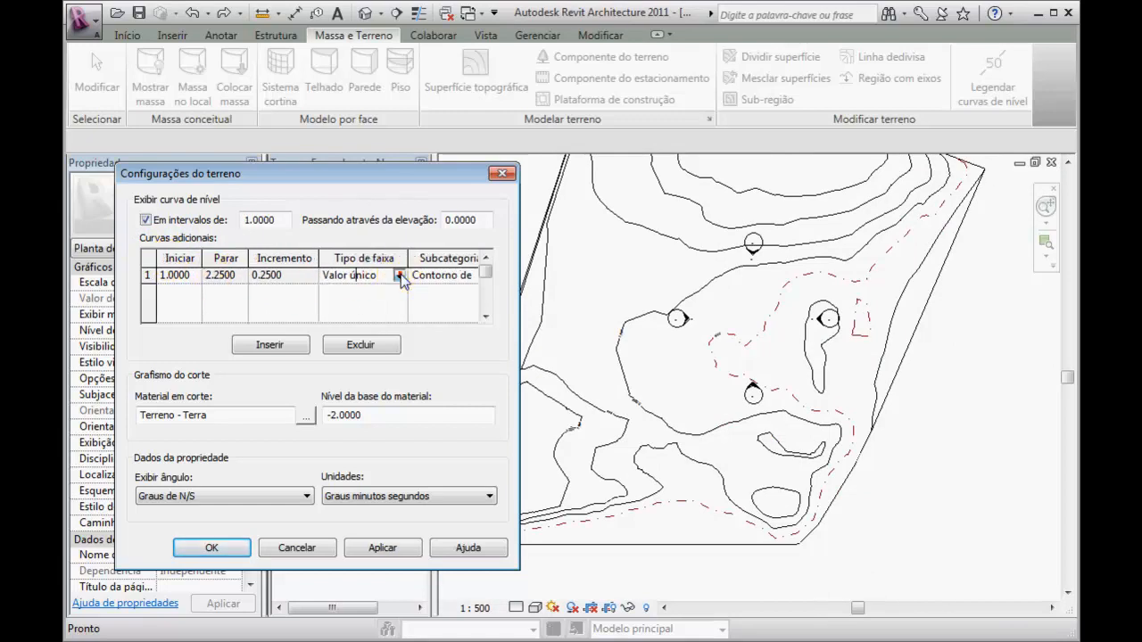
{"action": "left_click", "coordinate": [401, 278]}
{"action": "left_click", "coordinate": [375, 307]}
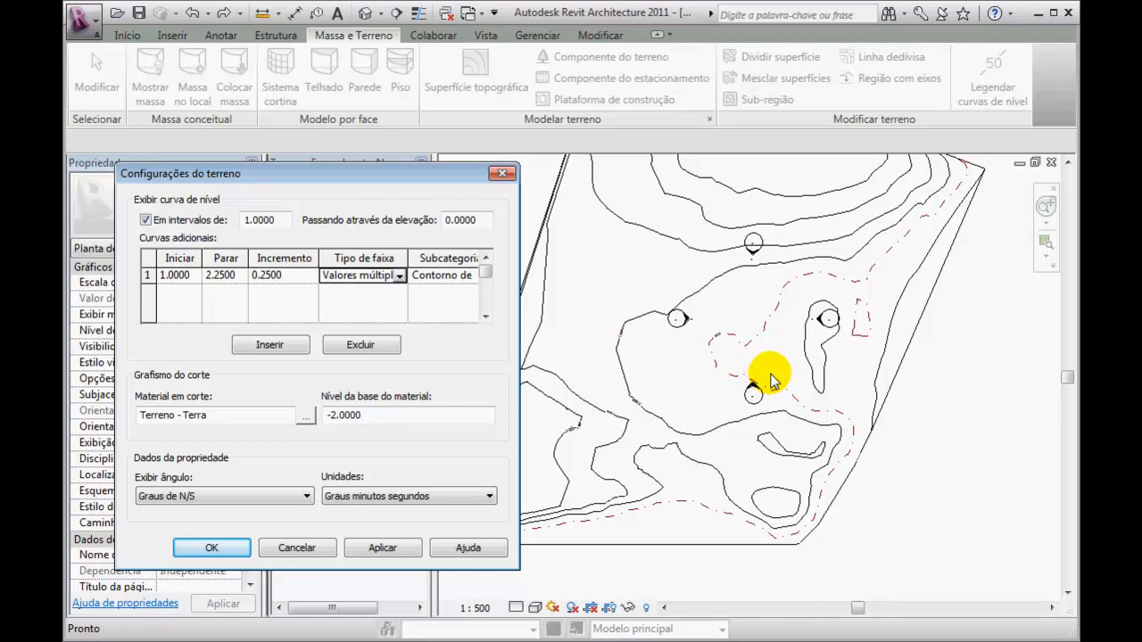
{"action": "left_click", "coordinate": [194, 275]}
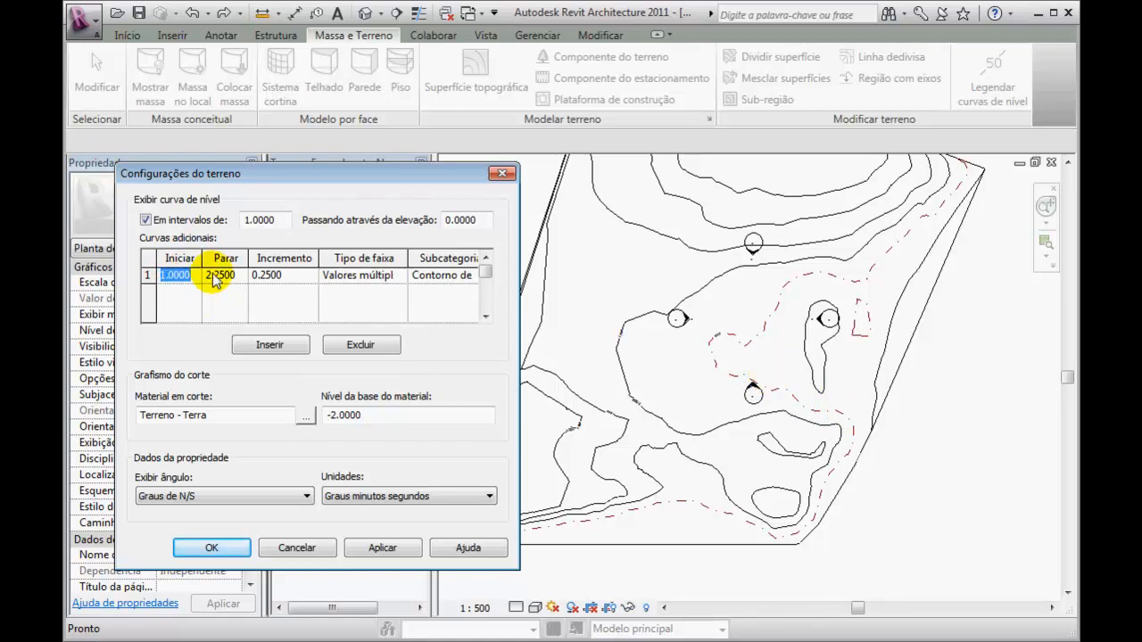
{"action": "type", "text": "0"}
{"action": "double_click", "coordinate": [202, 278]}
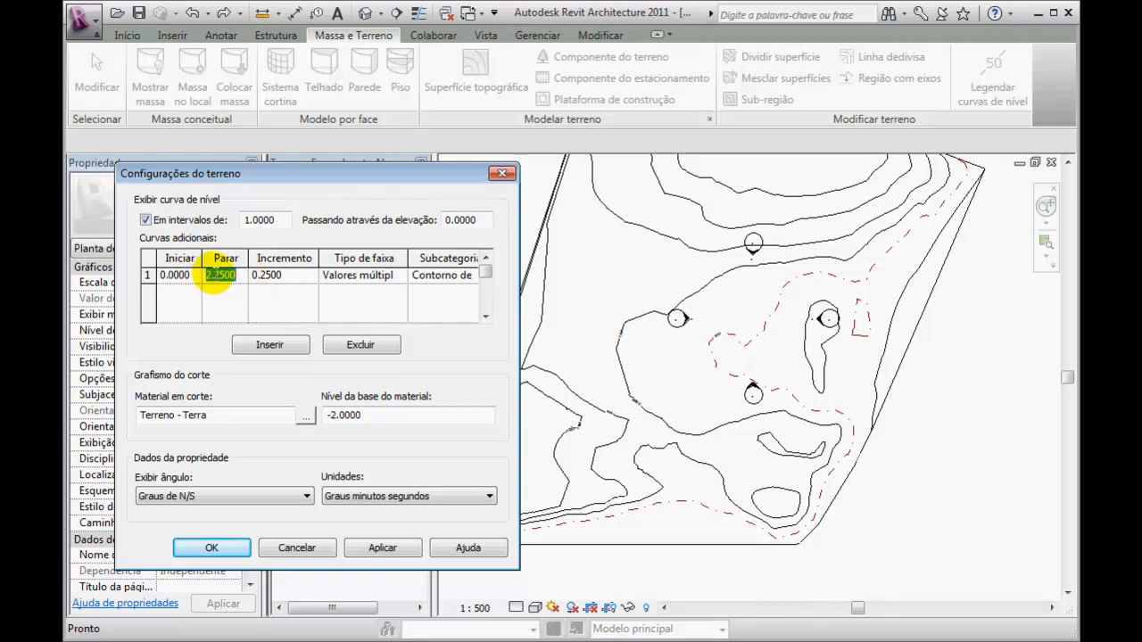
{"action": "left_click", "coordinate": [278, 284]}
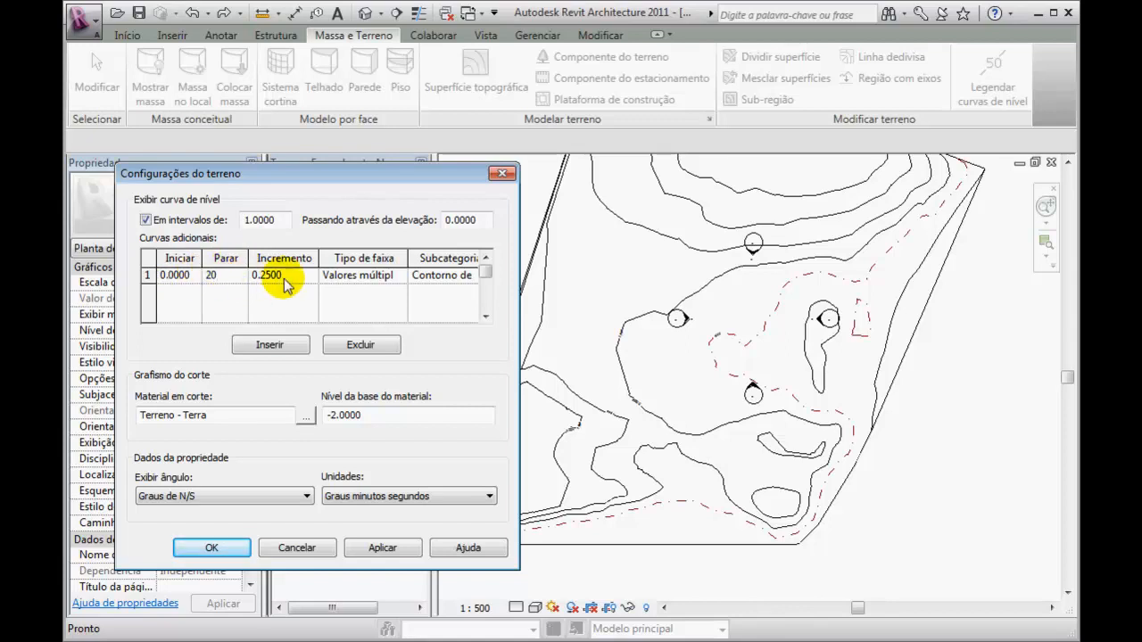
{"action": "left_click", "coordinate": [293, 271]}
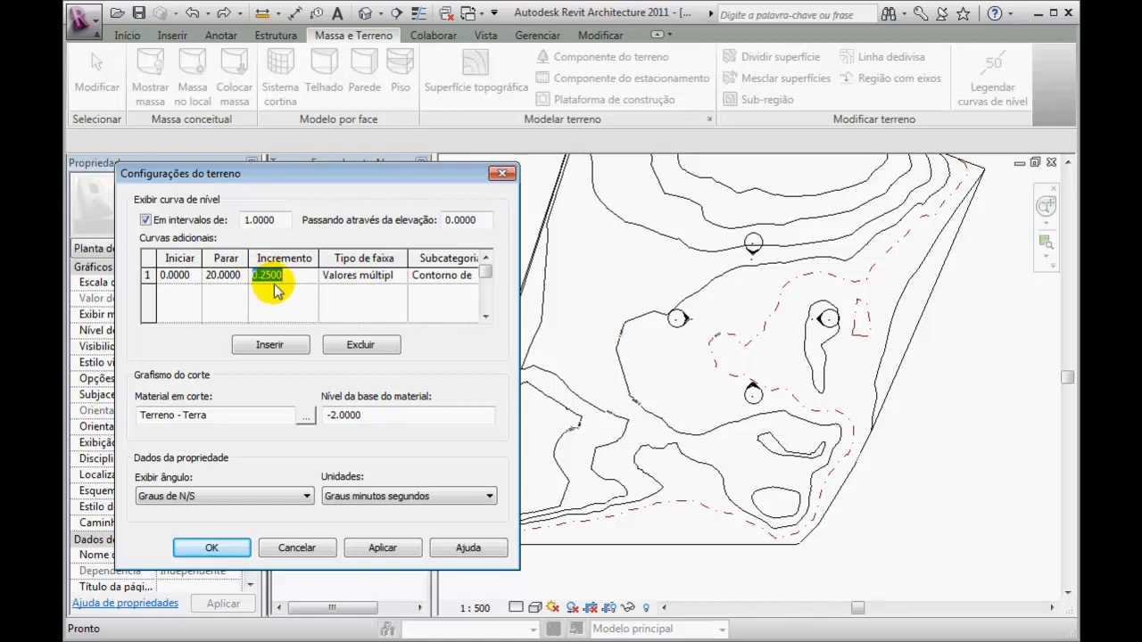
Assign the additional contours to the secondary contours subcategory (Contornos secundários), and accept the terrain settings
{"action": "left_click", "coordinate": [438, 276]}
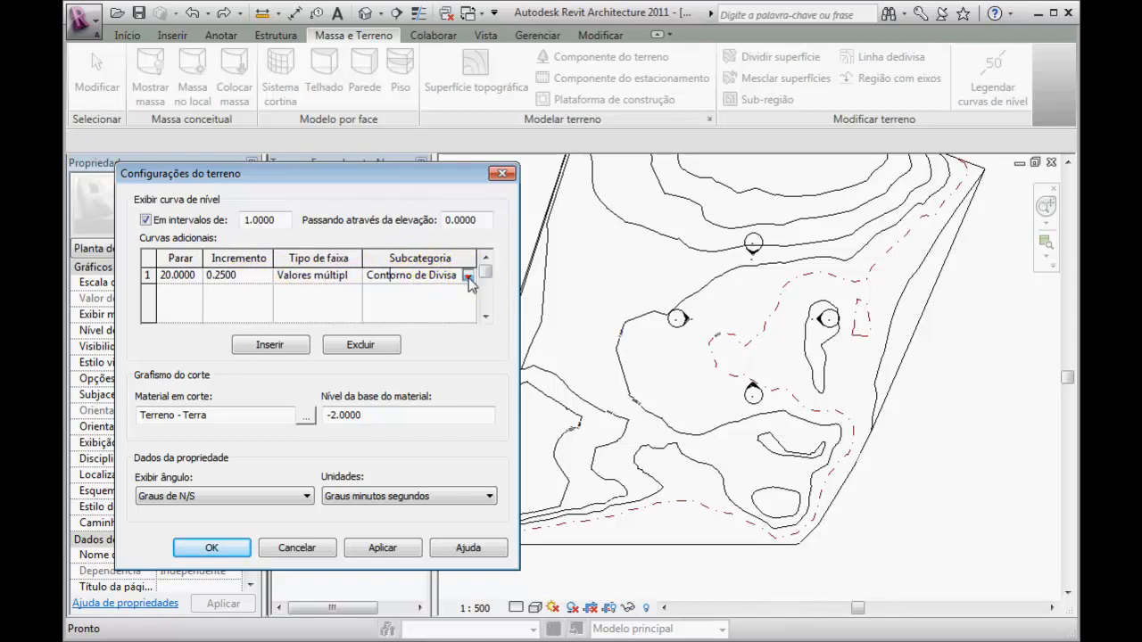
{"action": "left_click", "coordinate": [467, 277]}
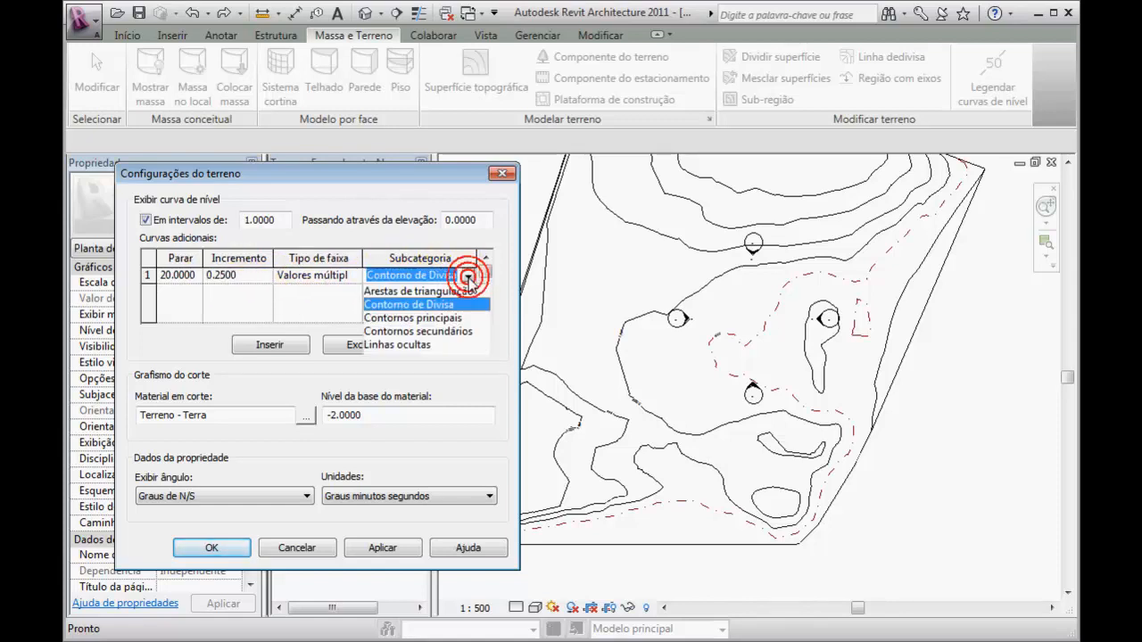
{"action": "left_click", "coordinate": [456, 334]}
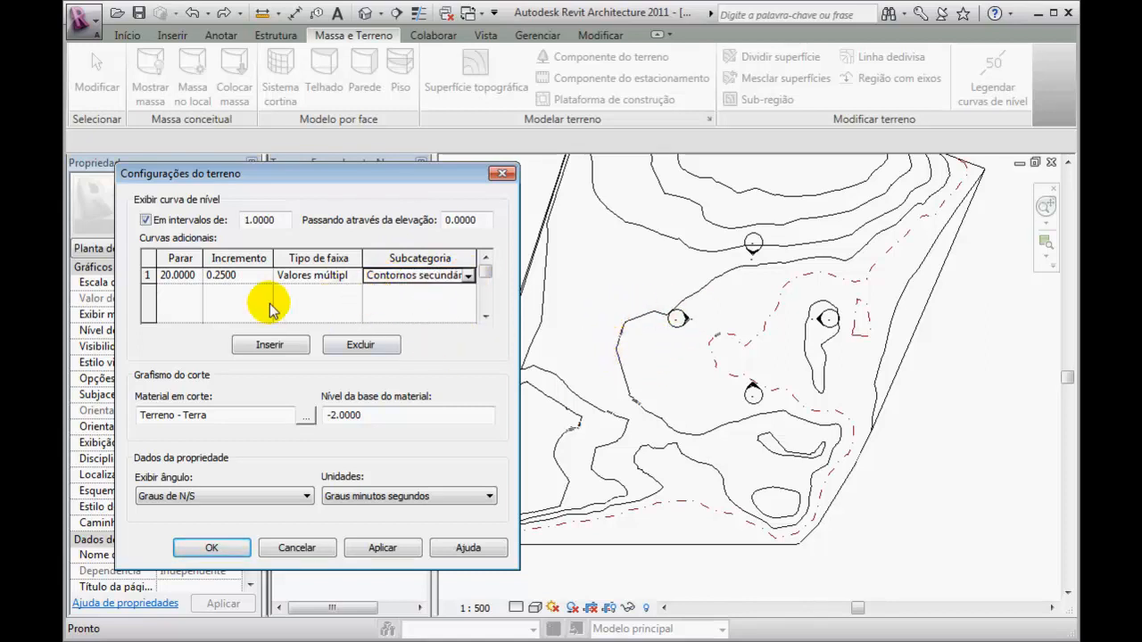
{"action": "left_click", "coordinate": [383, 546]}
{"action": "left_click", "coordinate": [212, 546]}
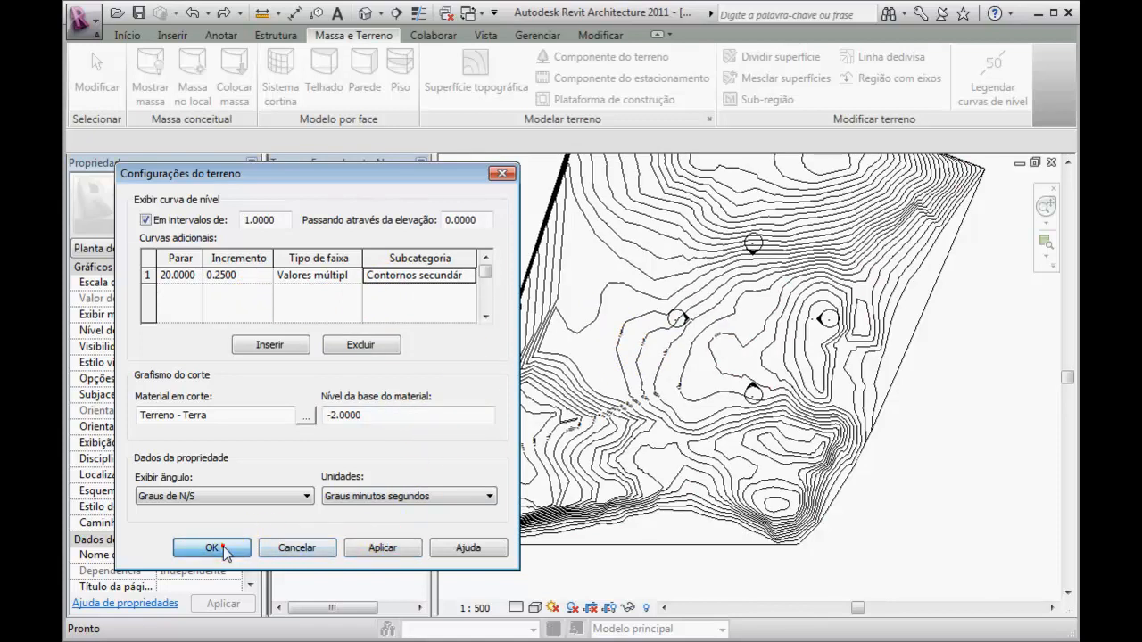
Examine the main and secondary contours around the diagonal row of labels, and review the terrain settings without changing them
{"action": "scroll", "coordinate": [562, 381], "scroll_direction": "up", "scroll_amount": 5}
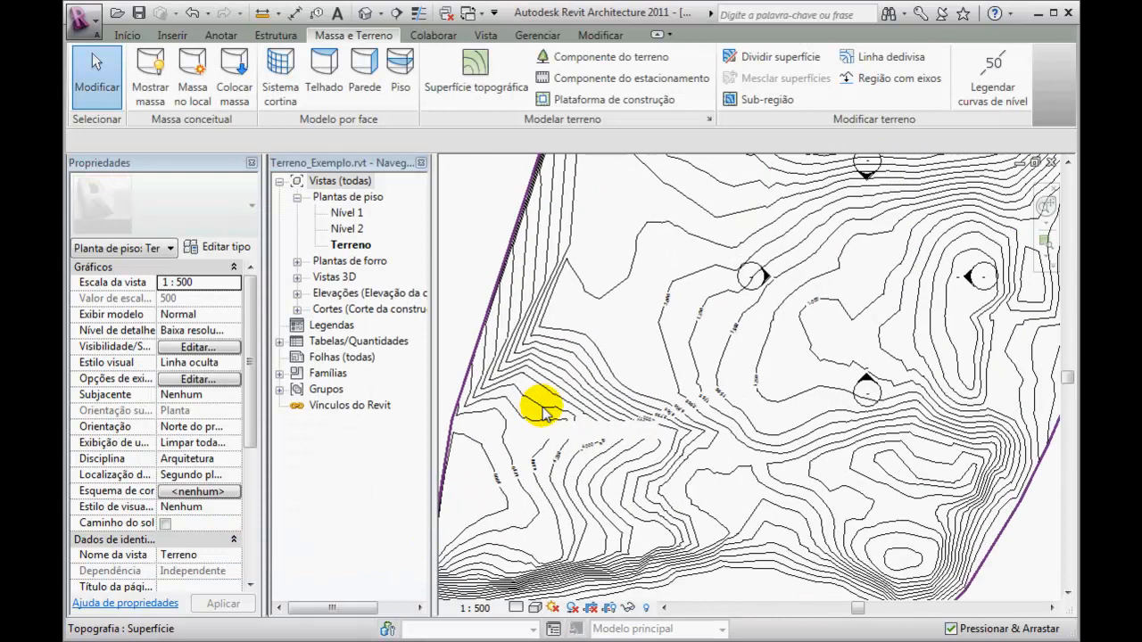
{"action": "middle_click_drag", "start_coordinate": [727, 379], "coordinate": [785, 279]}
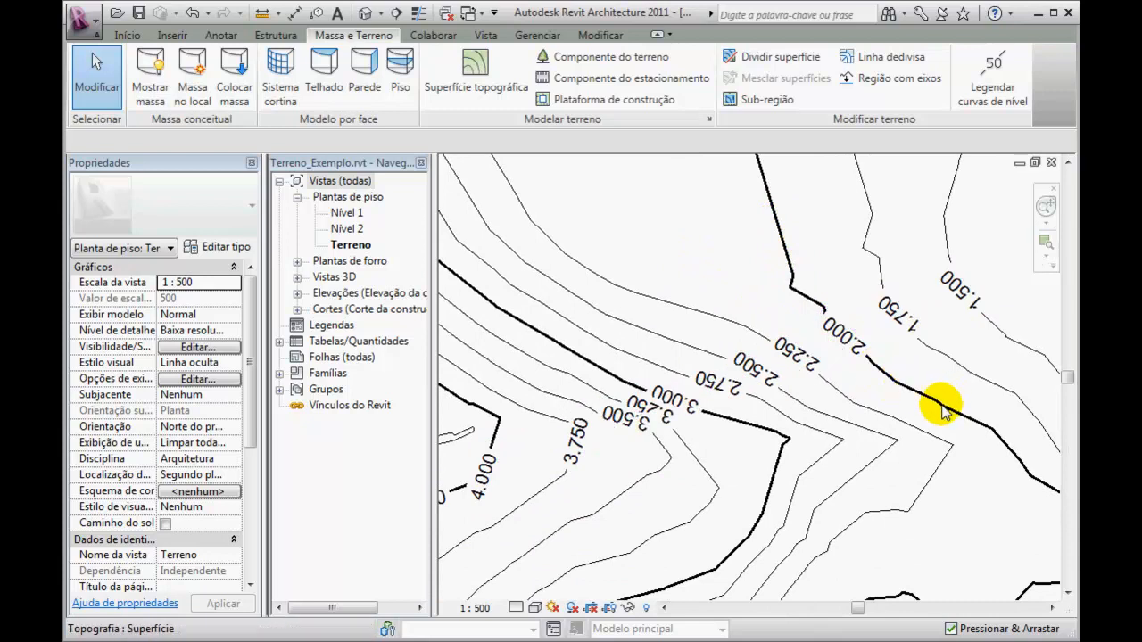
{"action": "left_click", "coordinate": [709, 119]}
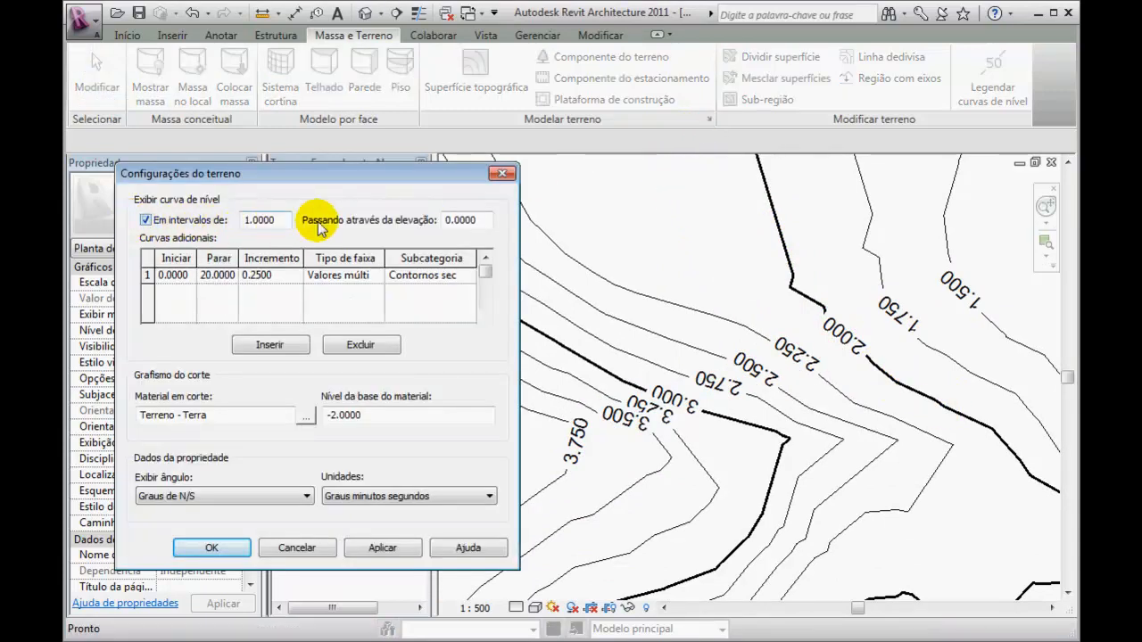
{"action": "left_click", "coordinate": [296, 548]}
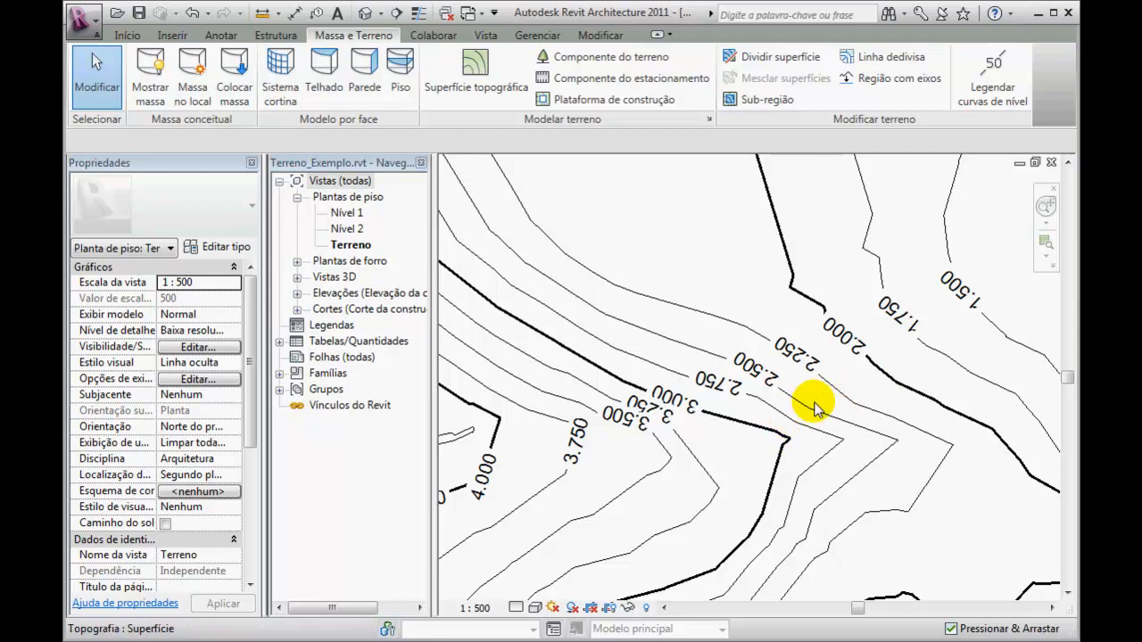
In the terrain settings, make the additional contours start at 2 and stop at 3
{"action": "left_click", "coordinate": [709, 119]}
{"action": "left_click_drag", "start_coordinate": [430, 180], "coordinate": [498, 163]}
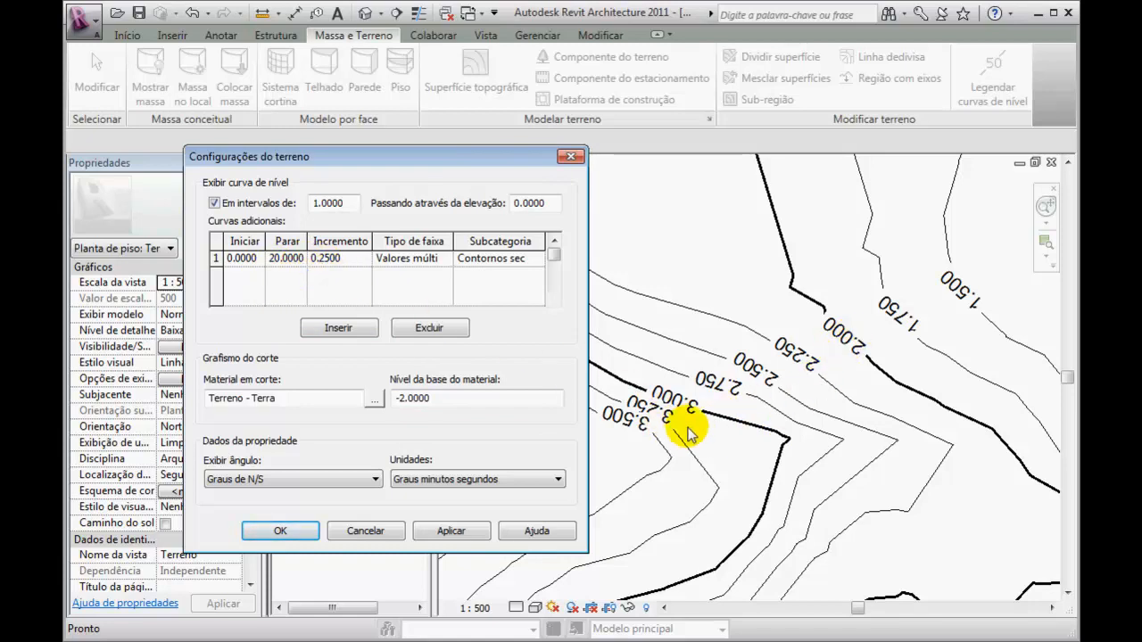
{"action": "left_click", "coordinate": [257, 259]}
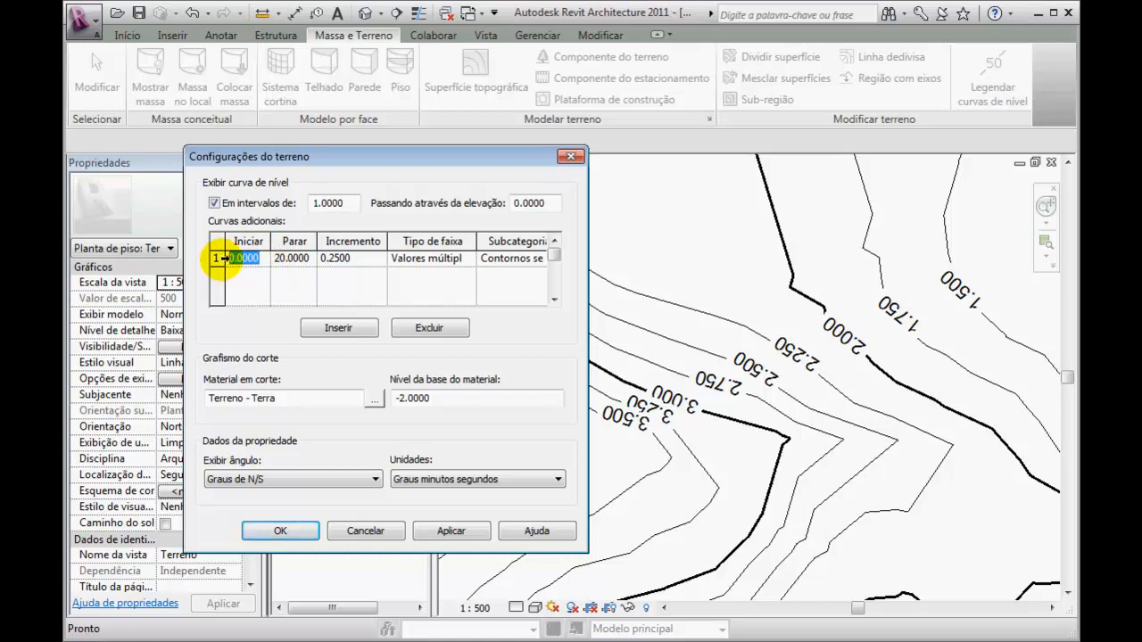
{"action": "type", "text": "2"}
{"action": "left_click", "coordinate": [310, 258]}
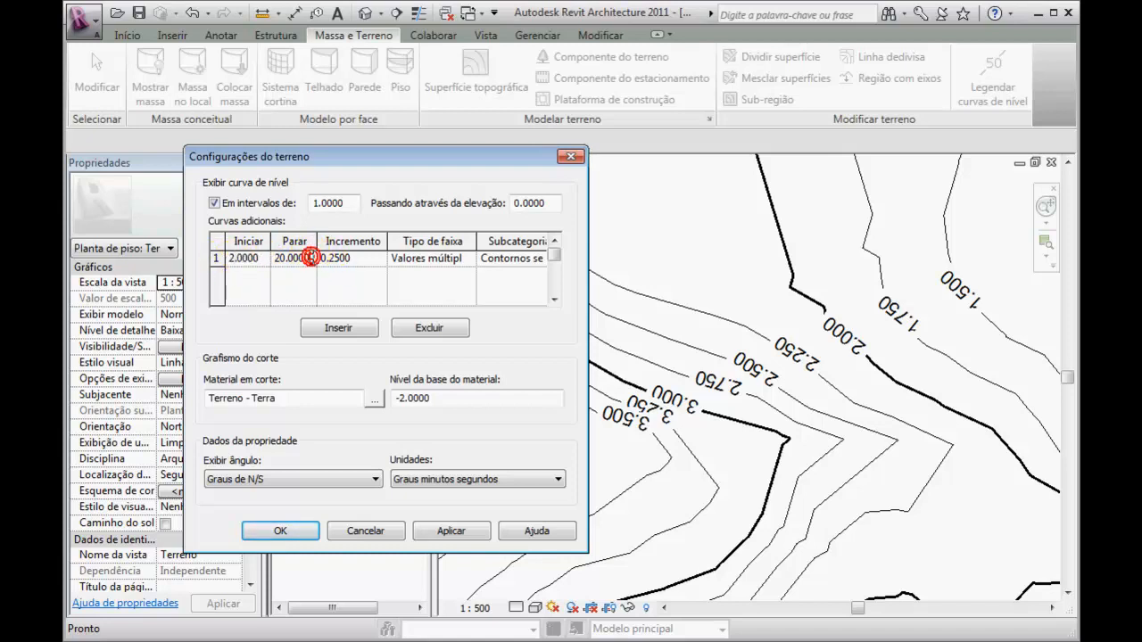
{"action": "left_click_drag", "start_coordinate": [312, 257], "coordinate": [275, 257]}
{"action": "type", "text": "3"}
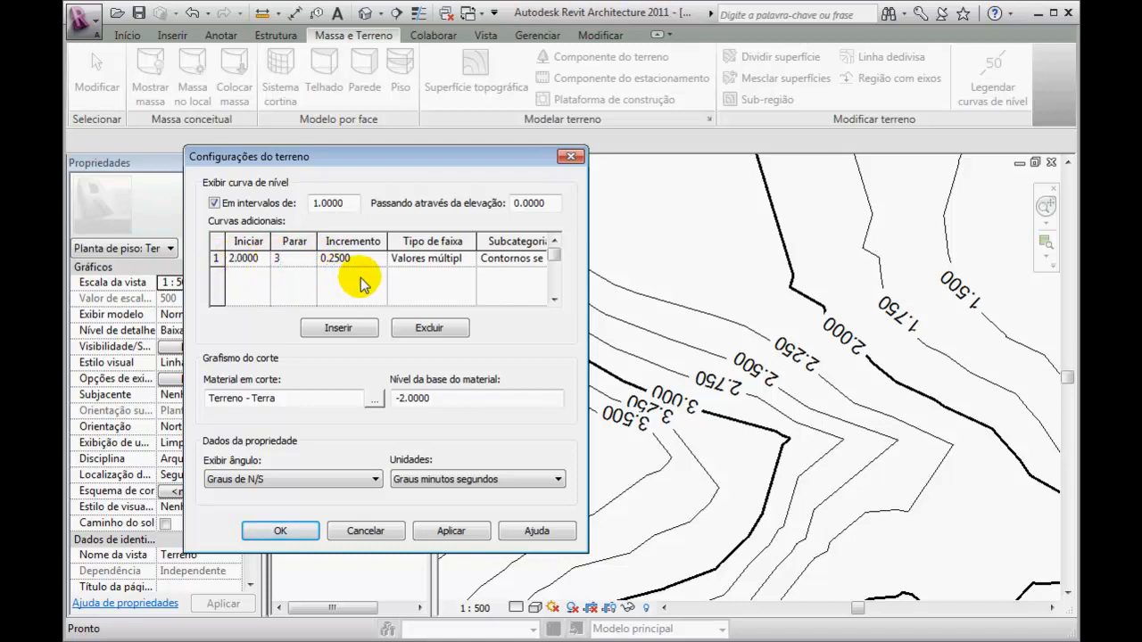
Set the additional contours' increment to 0.1, accept the terrain settings, and examine the contours across the terrain
{"action": "left_click_drag", "start_coordinate": [357, 259], "coordinate": [341, 254]}
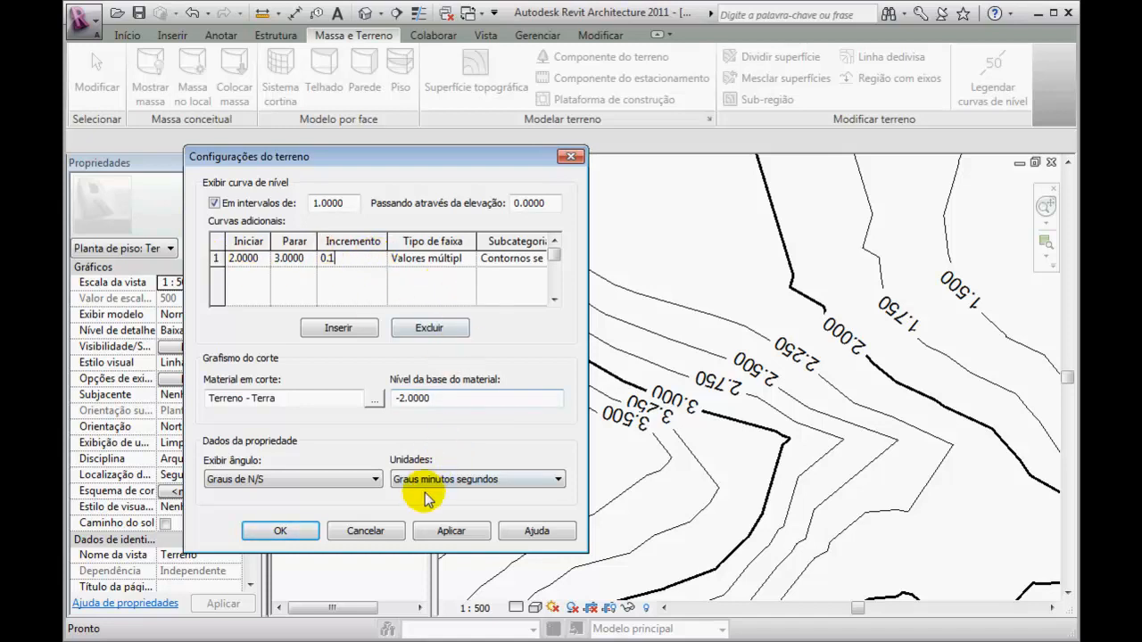
{"action": "left_click", "coordinate": [446, 532]}
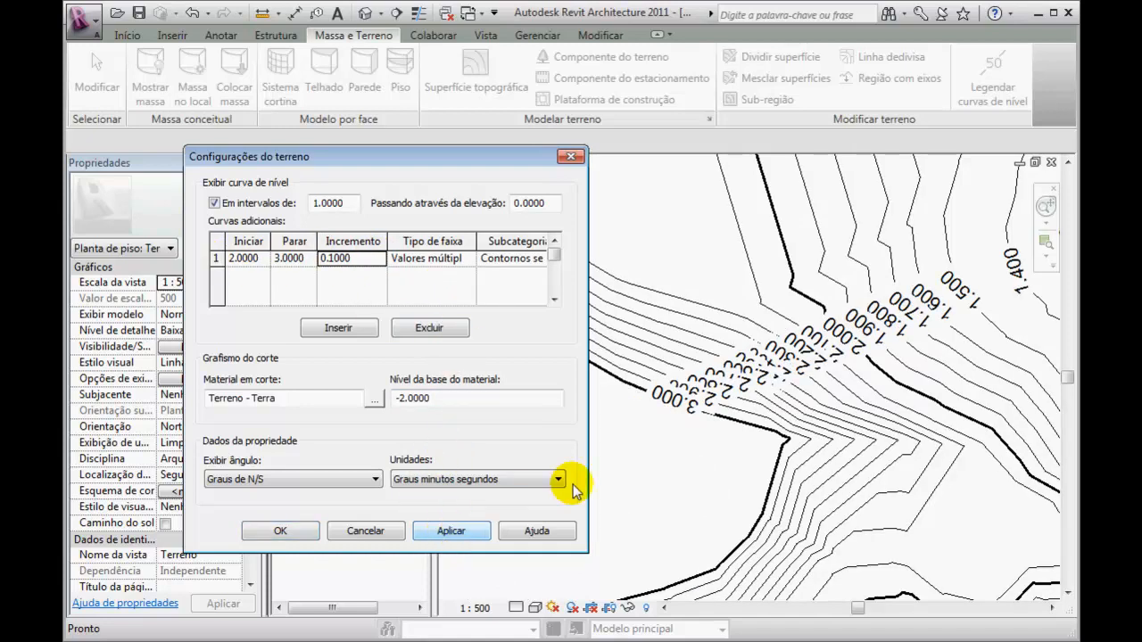
{"action": "left_click", "coordinate": [280, 531]}
{"action": "scroll", "coordinate": [688, 312], "scroll_direction": "down", "scroll_amount": 5}
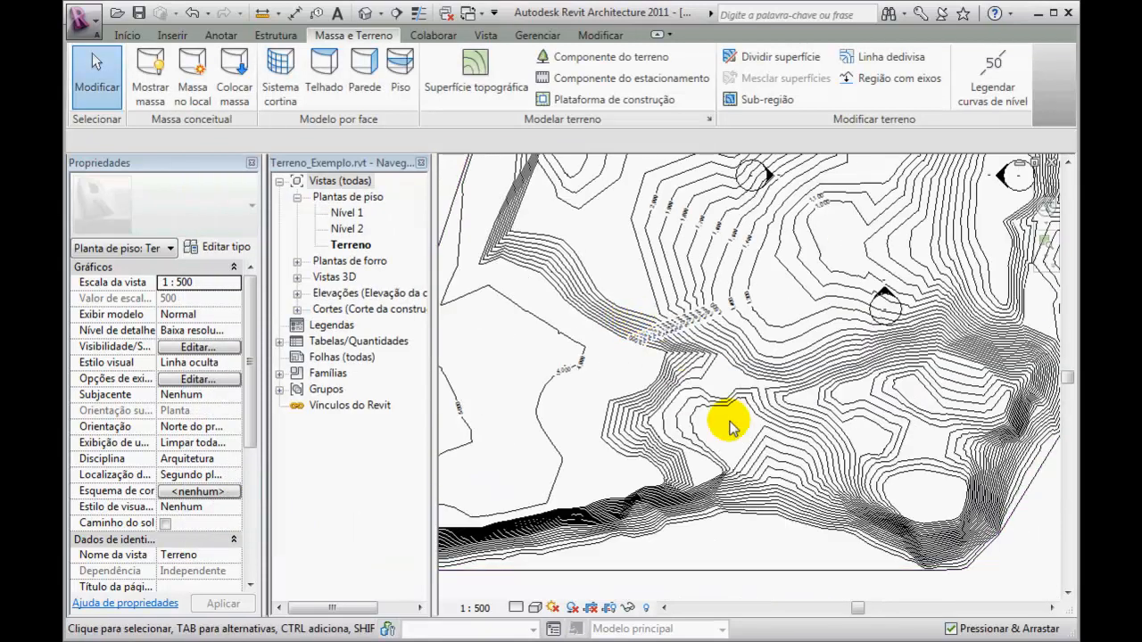
{"action": "scroll", "coordinate": [748, 455], "scroll_direction": "up", "scroll_amount": 3}
{"action": "scroll", "coordinate": [747, 455], "scroll_direction": "up", "scroll_amount": 3}
{"action": "scroll", "coordinate": [713, 299], "scroll_direction": "down", "scroll_amount": 4}
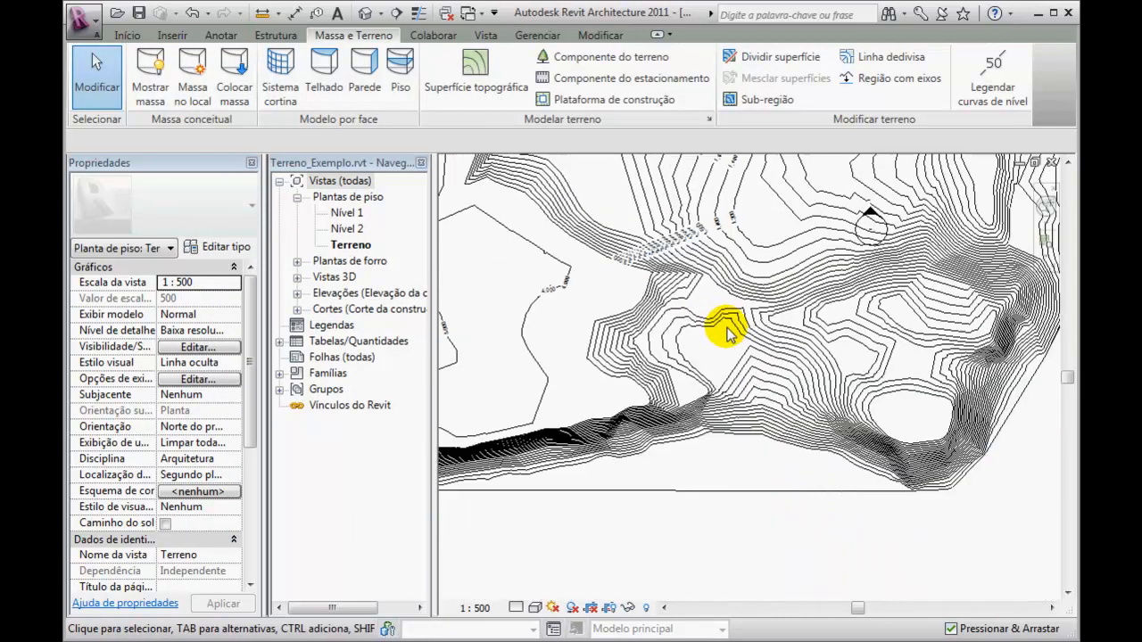
Examine the main and secondary contours between the 2.000 and 3.000 labels, and review the terrain settings without changing them
{"action": "middle_click_drag", "start_coordinate": [798, 284], "coordinate": [764, 392]}
{"action": "scroll", "coordinate": [625, 393], "scroll_direction": "up", "scroll_amount": 5}
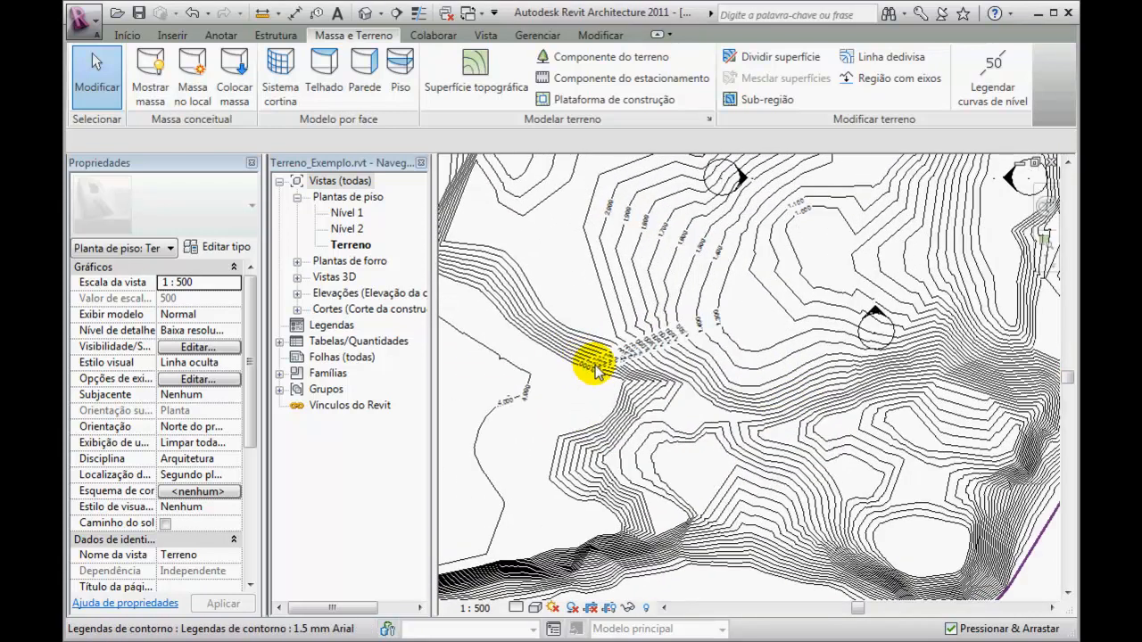
{"action": "scroll", "coordinate": [654, 357], "scroll_direction": "up", "scroll_amount": 3}
{"action": "scroll", "coordinate": [752, 357], "scroll_direction": "down", "scroll_amount": 3}
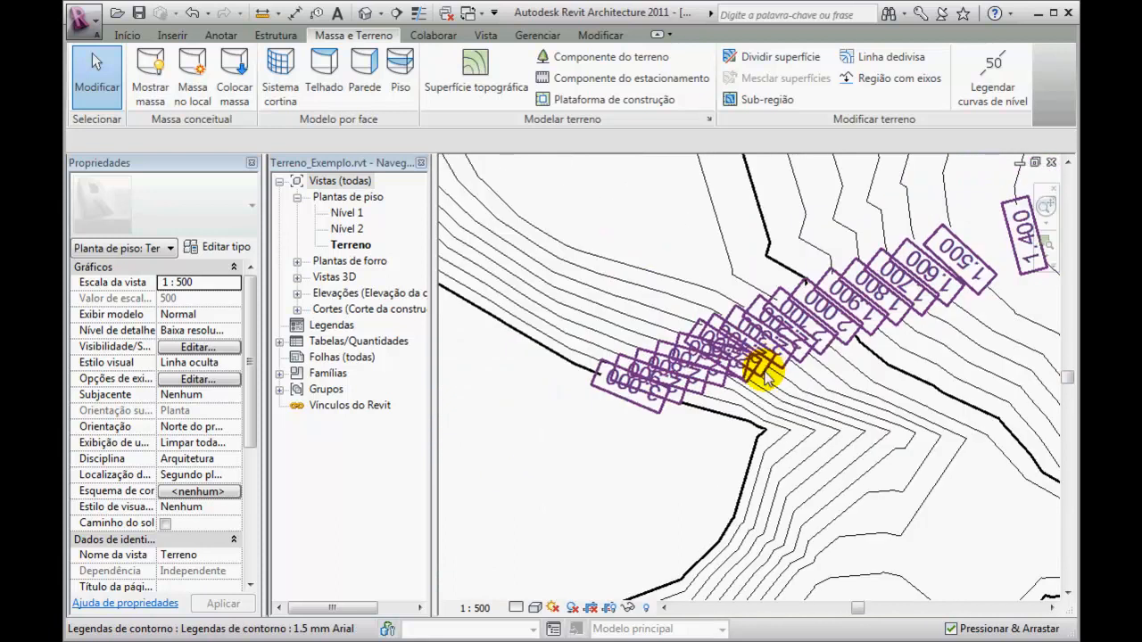
{"action": "scroll", "coordinate": [627, 419], "scroll_direction": "down", "scroll_amount": 3}
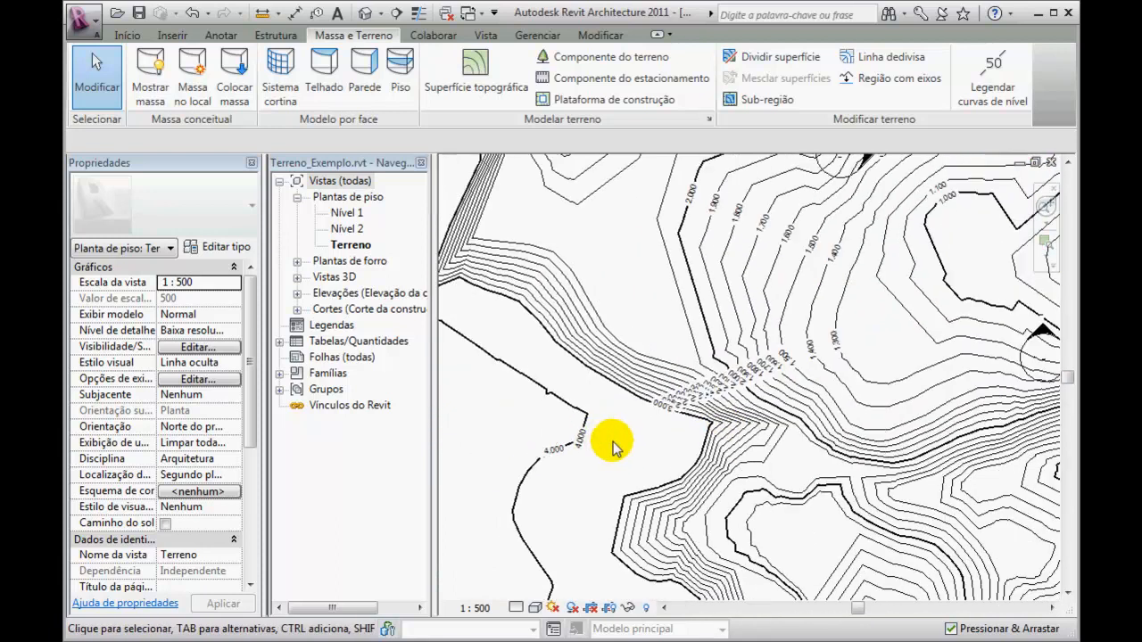
{"action": "scroll", "coordinate": [629, 433], "scroll_direction": "down", "scroll_amount": 1}
{"action": "scroll", "coordinate": [627, 411], "scroll_direction": "up", "scroll_amount": 1}
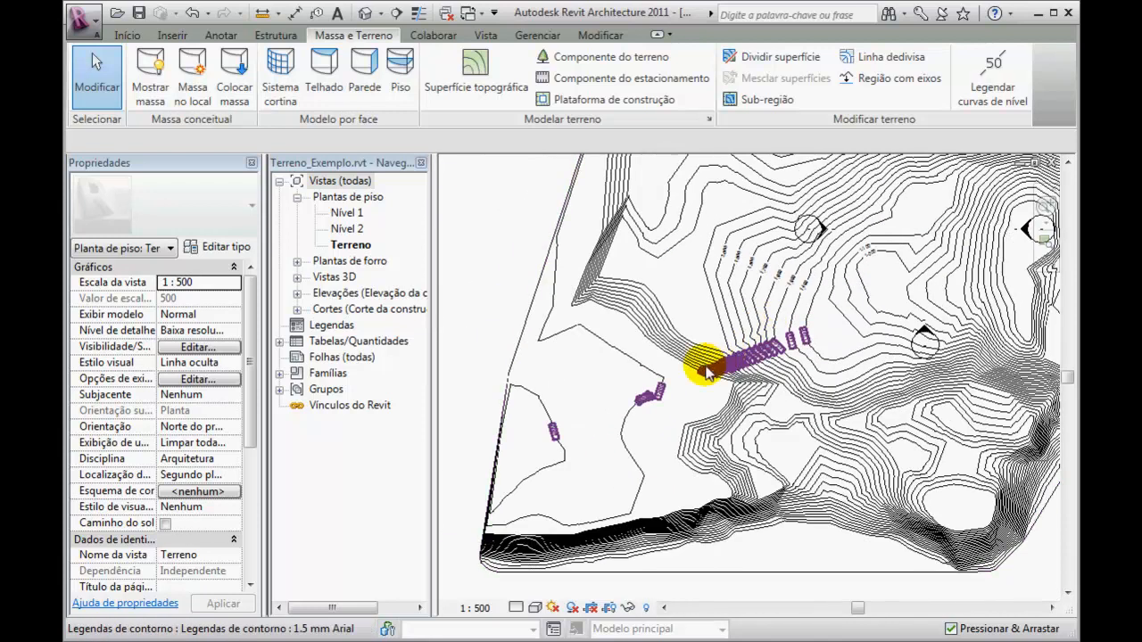
{"action": "scroll", "coordinate": [708, 341], "scroll_direction": "up", "scroll_amount": 3}
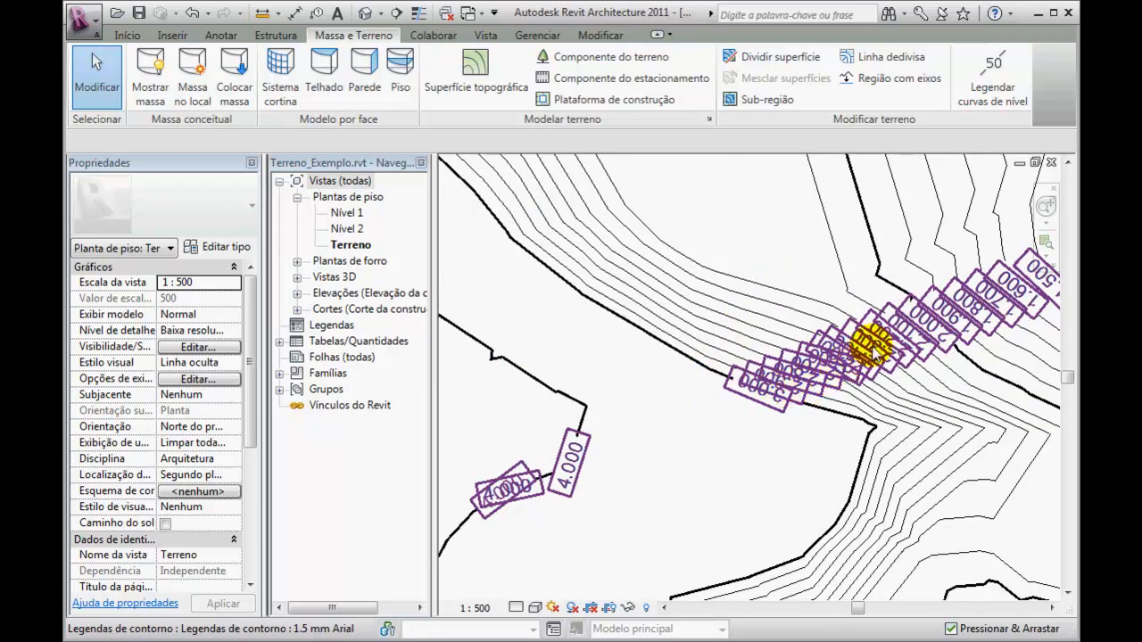
{"action": "left_click", "coordinate": [709, 119]}
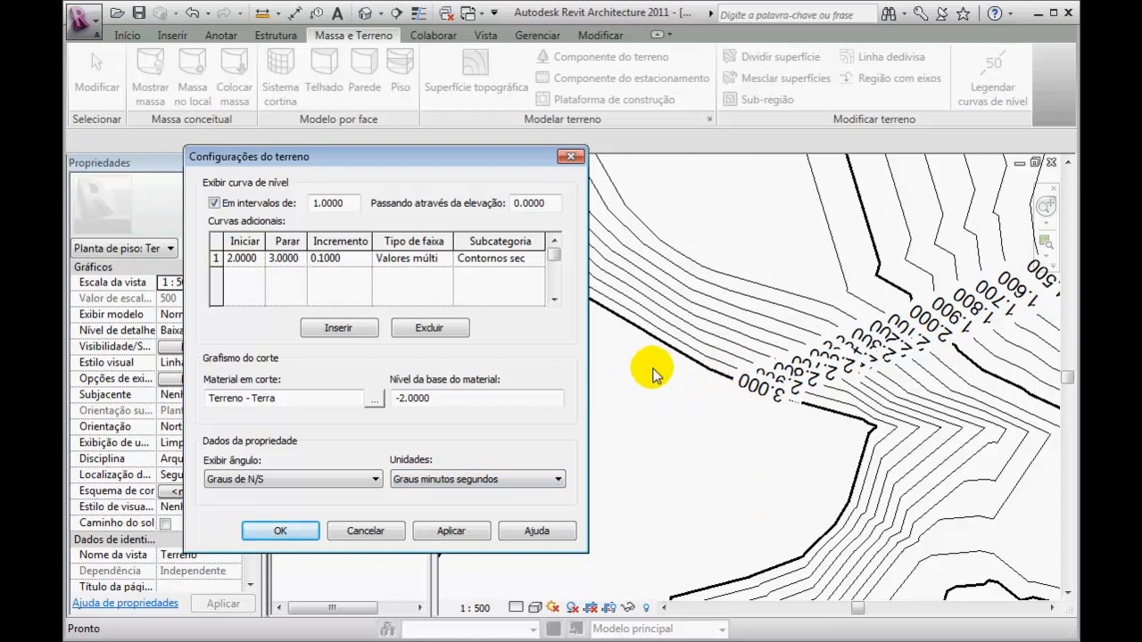
{"action": "left_click", "coordinate": [365, 531]}
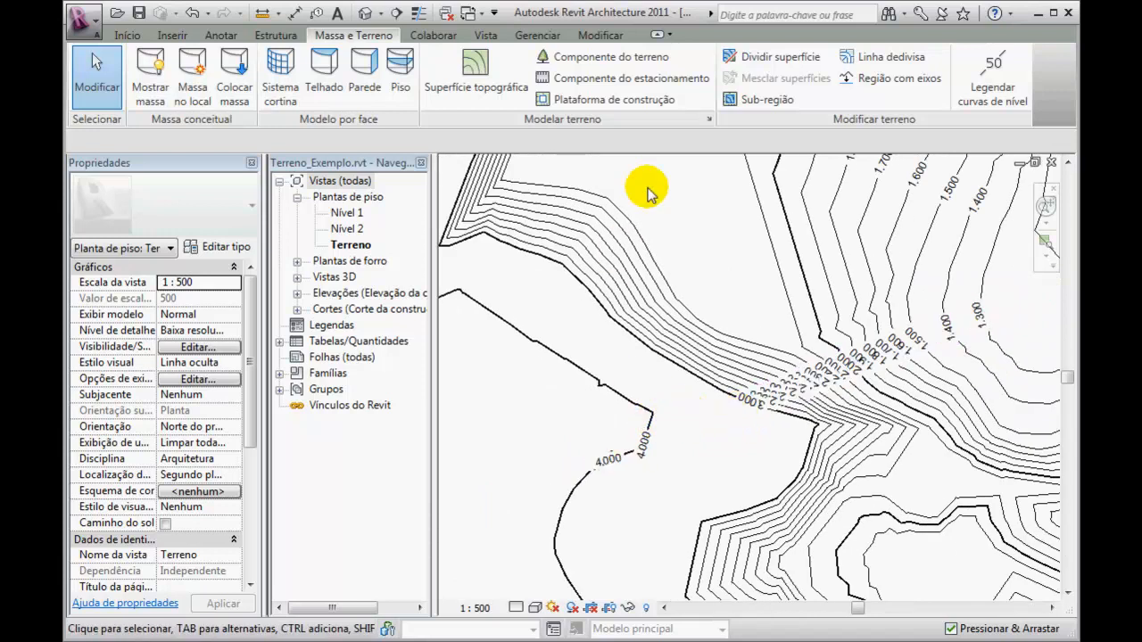
Add a single-value (Valor único) additional contour at elevation 3.5 in the terrain settings, and apply it
{"action": "left_click", "coordinate": [709, 118]}
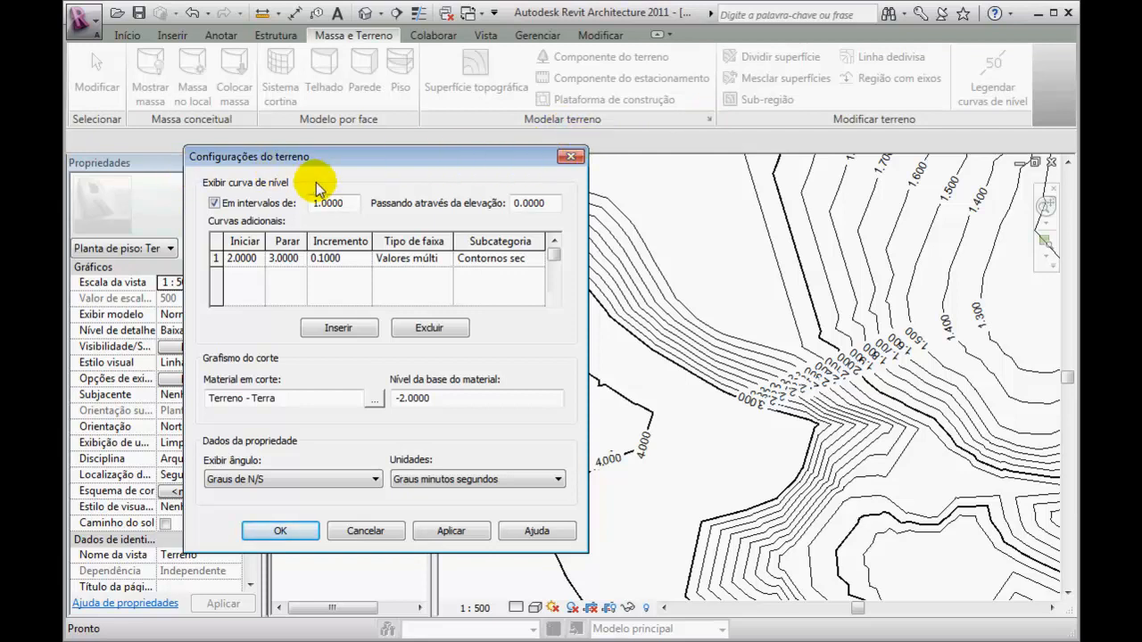
{"action": "left_click", "coordinate": [357, 258]}
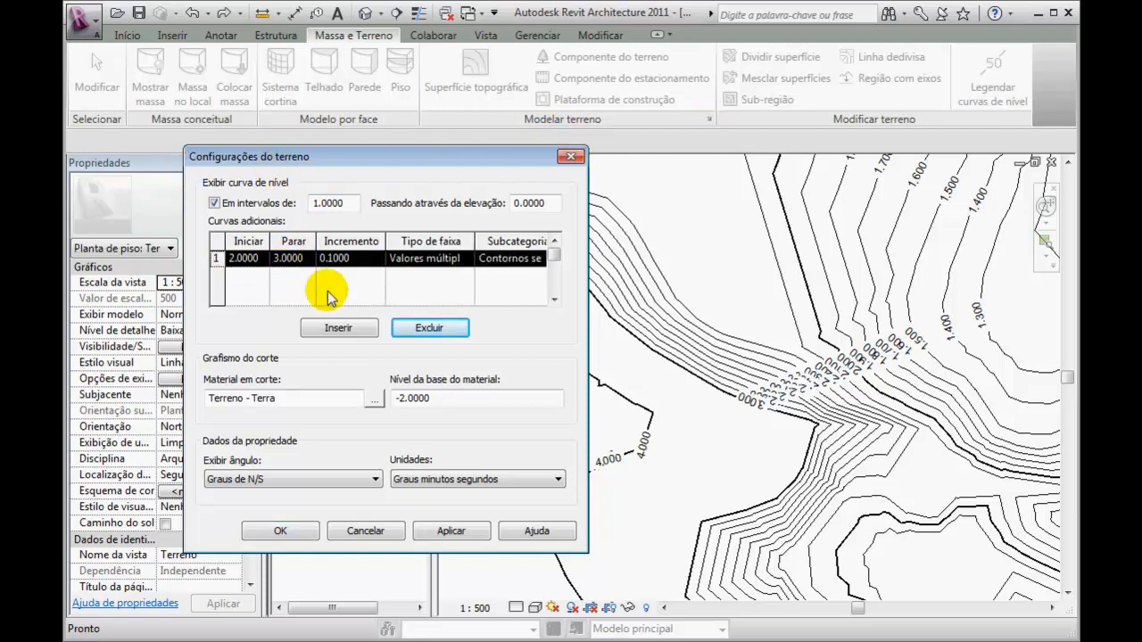
{"action": "left_click", "coordinate": [332, 327]}
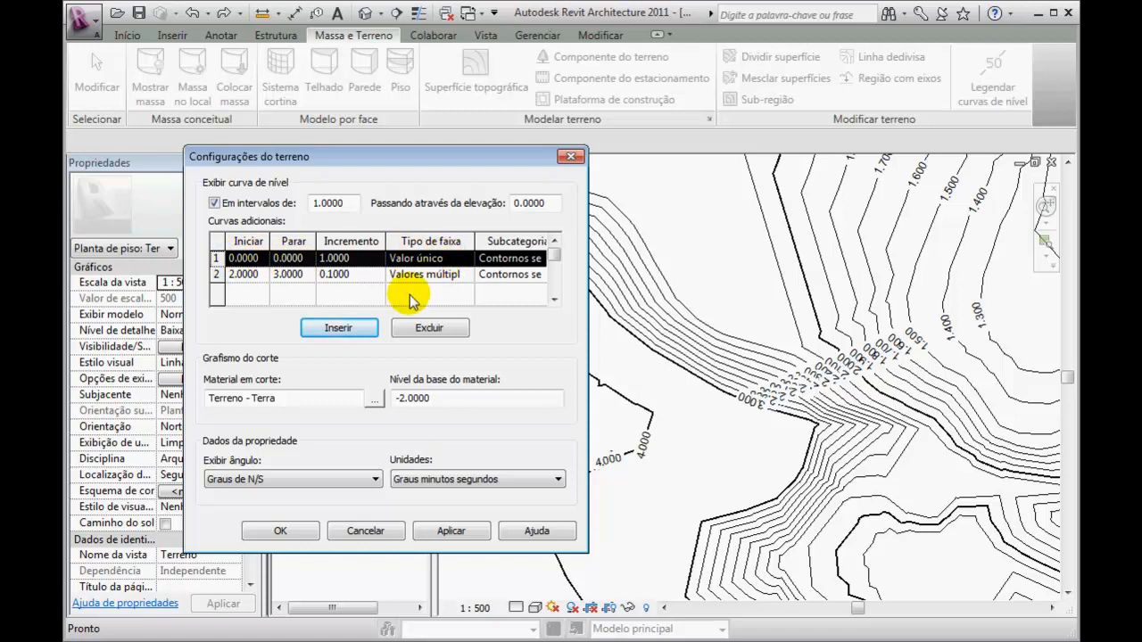
{"action": "left_click", "coordinate": [239, 258]}
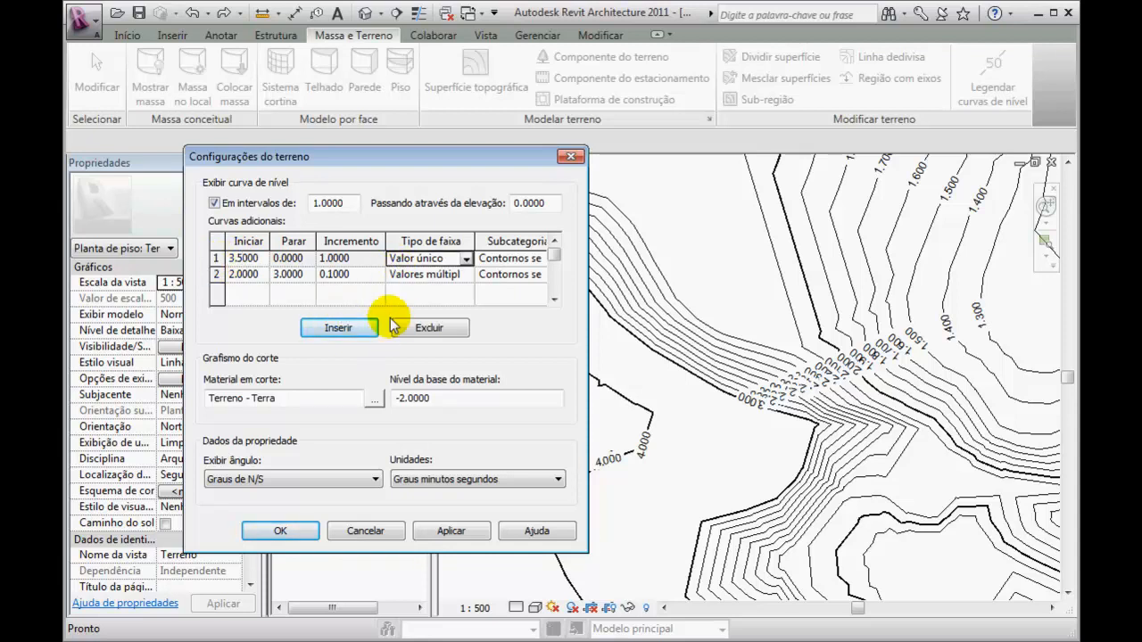
{"action": "left_click", "coordinate": [452, 532]}
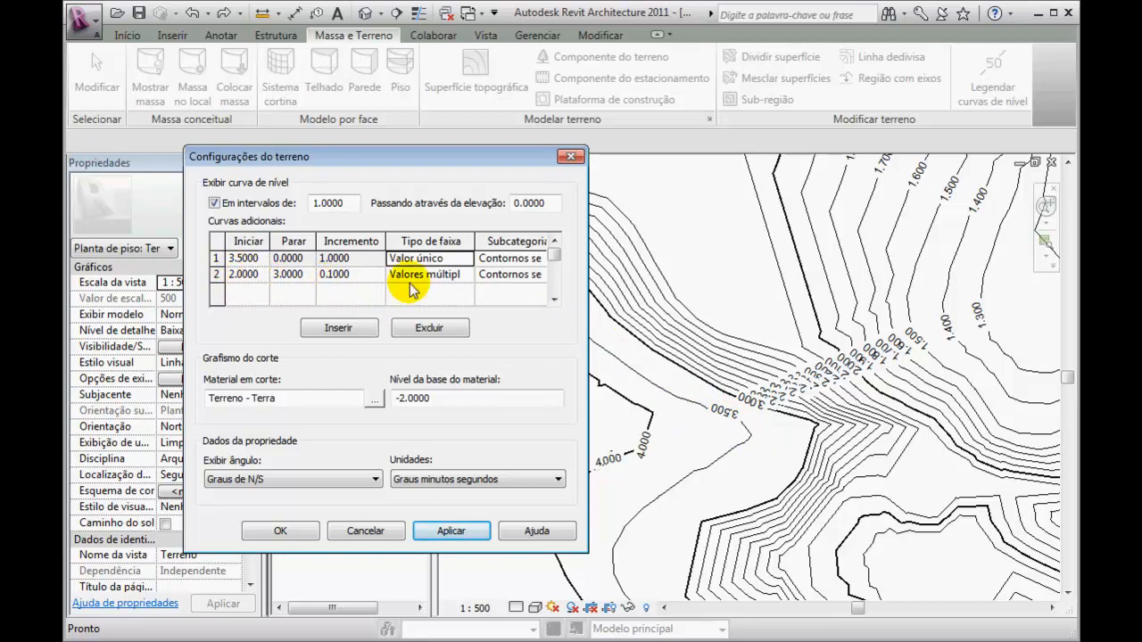
Assign the 3.5 contour to the Contorno de Divisa subcategory, and accept the terrain settings
{"action": "left_click", "coordinate": [512, 258]}
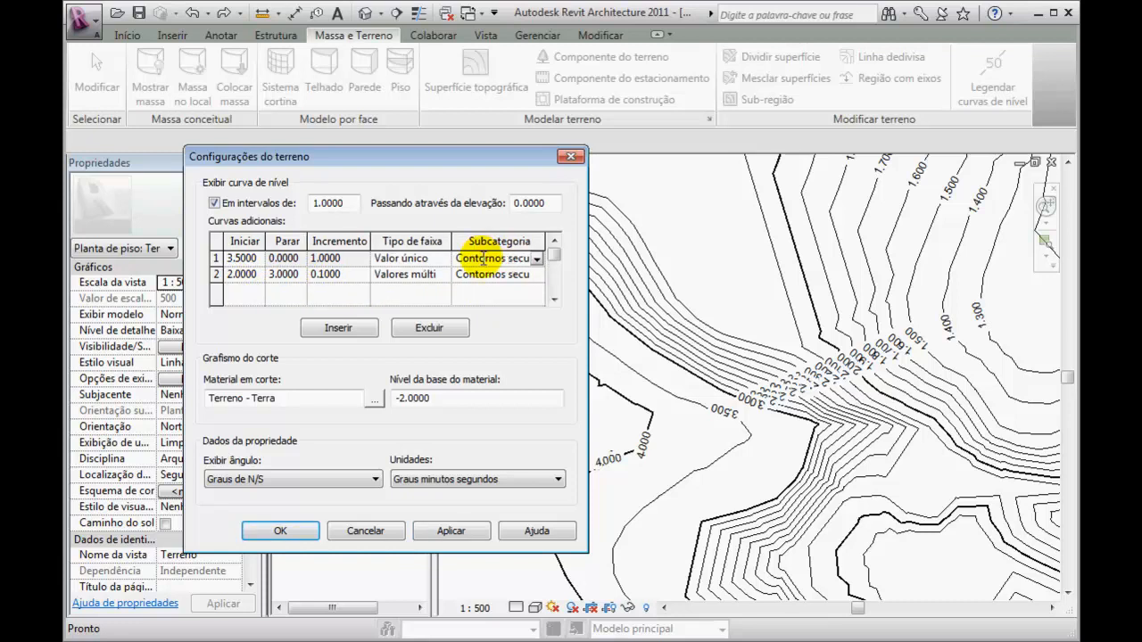
{"action": "left_click", "coordinate": [536, 259]}
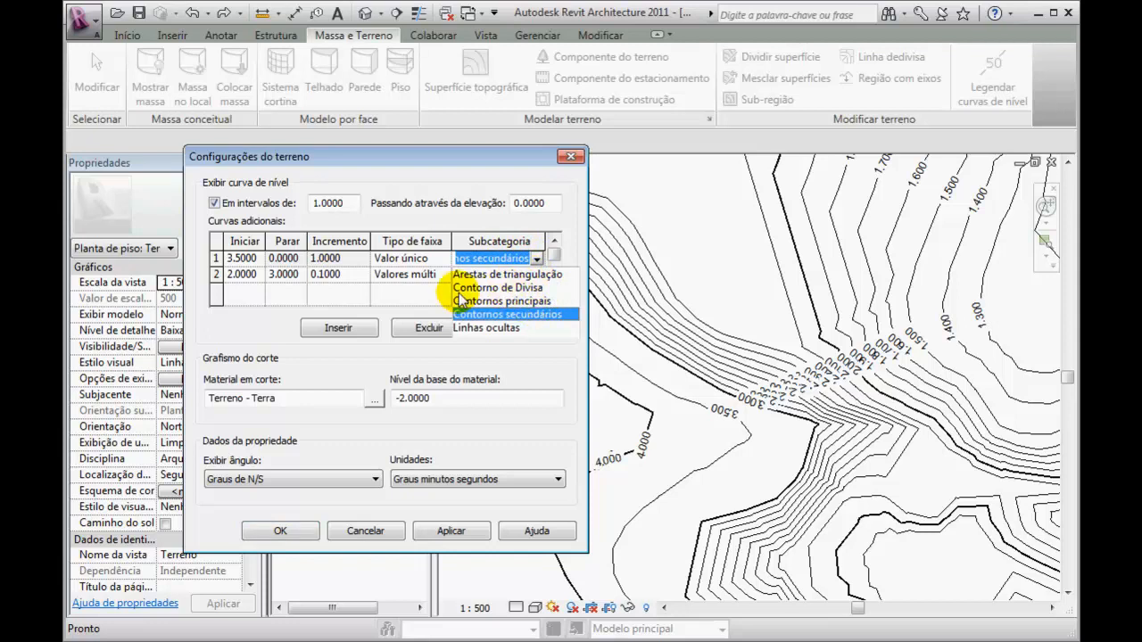
{"action": "left_click", "coordinate": [490, 290]}
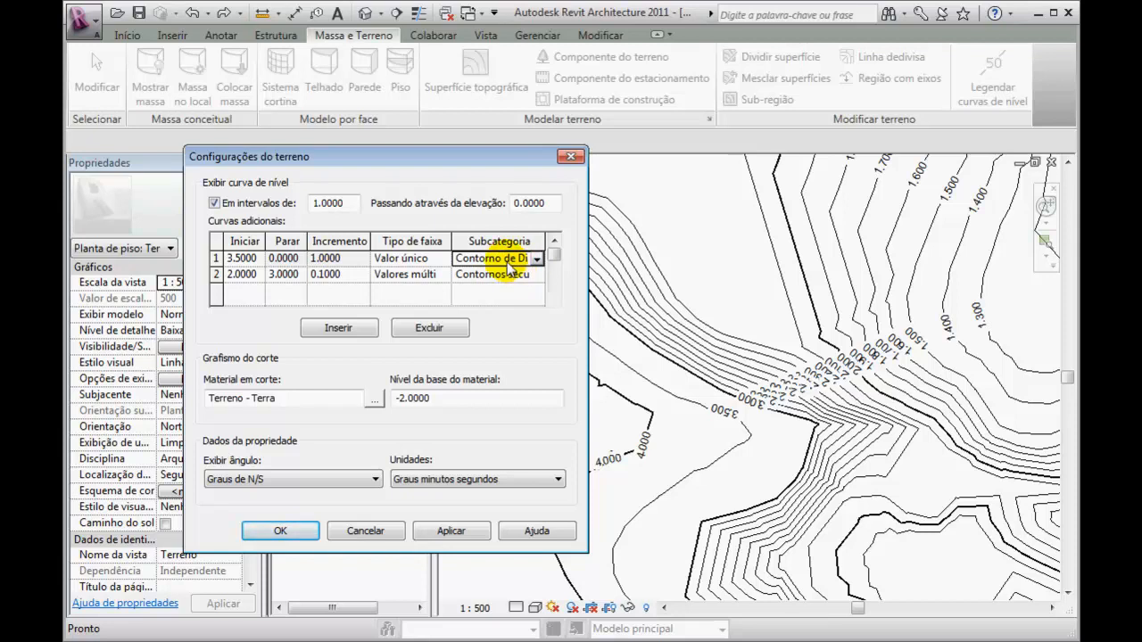
{"action": "left_click", "coordinate": [459, 532]}
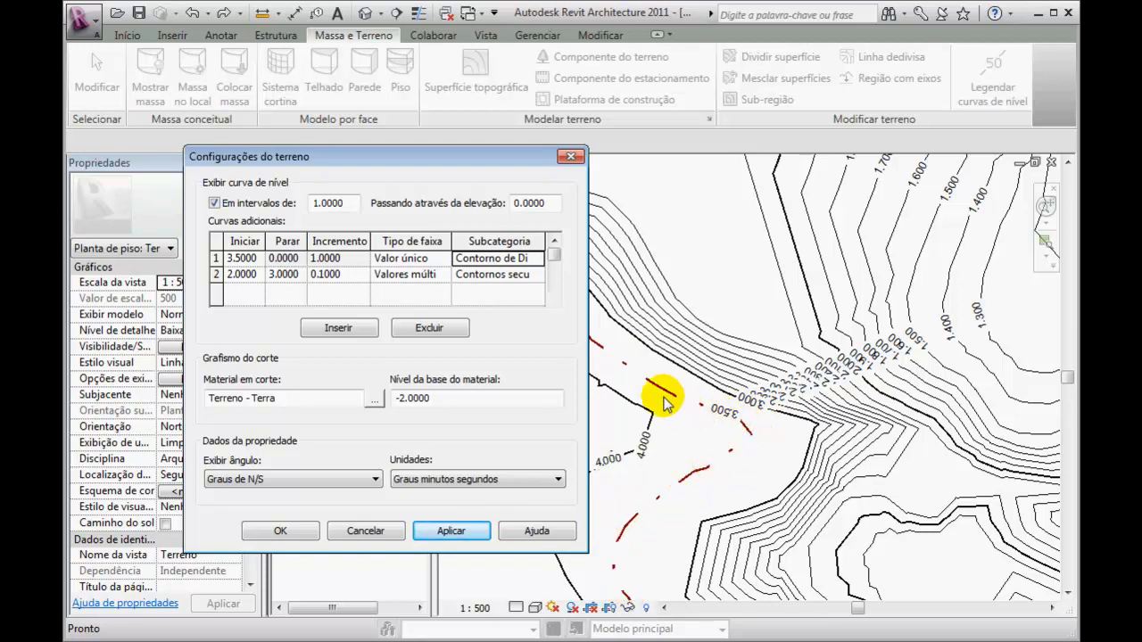
{"action": "left_click", "coordinate": [295, 532]}
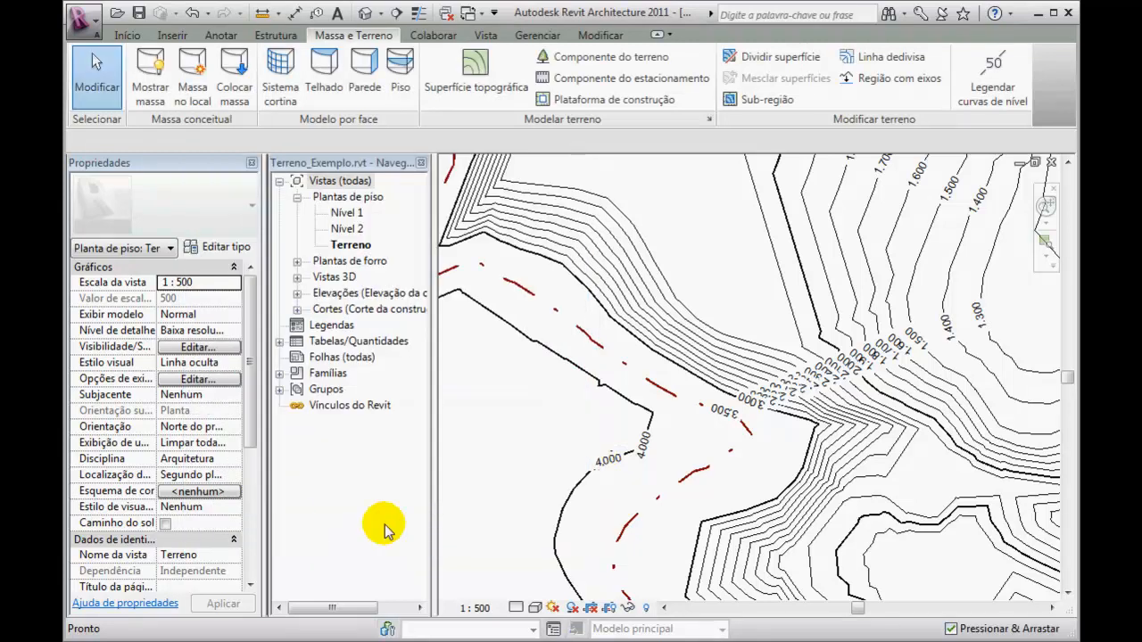
Examine the 3.5 contour across the terrain, and review the section graphics in the terrain settings without changing them
{"action": "scroll", "coordinate": [737, 365], "scroll_direction": "down", "scroll_amount": 5}
{"action": "scroll", "coordinate": [735, 364], "scroll_direction": "up", "scroll_amount": 4}
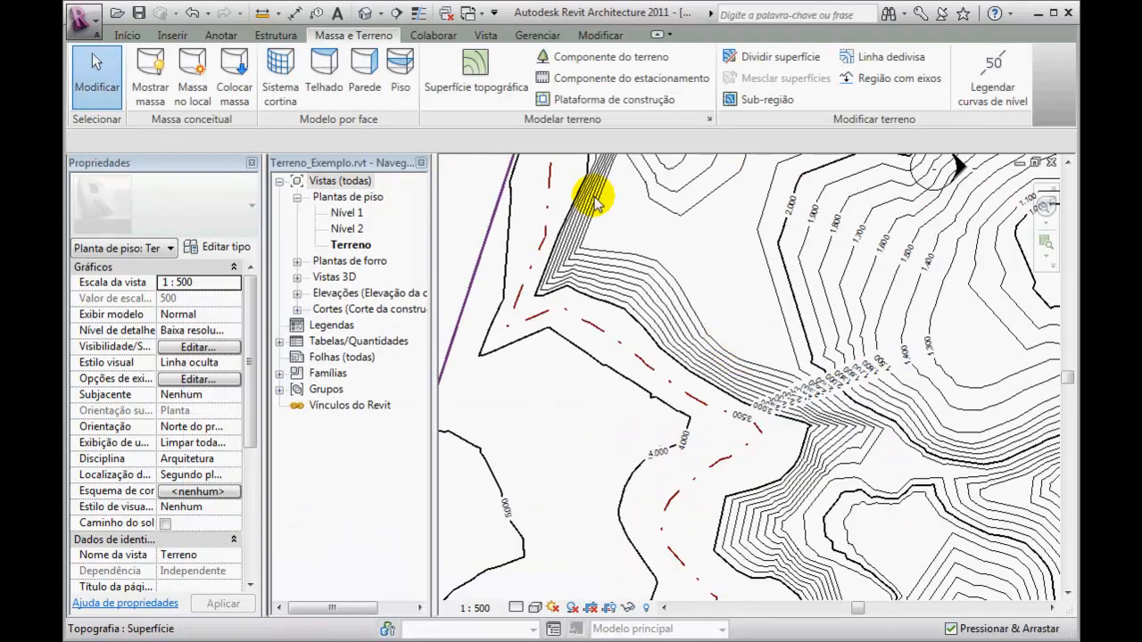
{"action": "scroll", "coordinate": [676, 311], "scroll_direction": "down", "scroll_amount": 3}
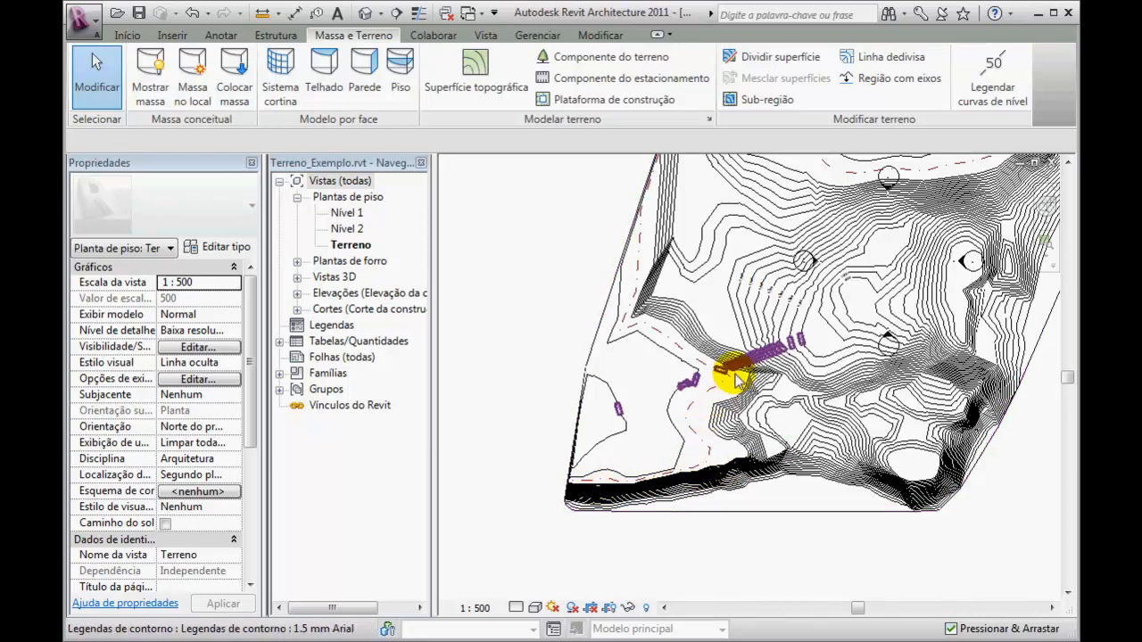
{"action": "middle_click_drag", "start_coordinate": [746, 255], "coordinate": [619, 319]}
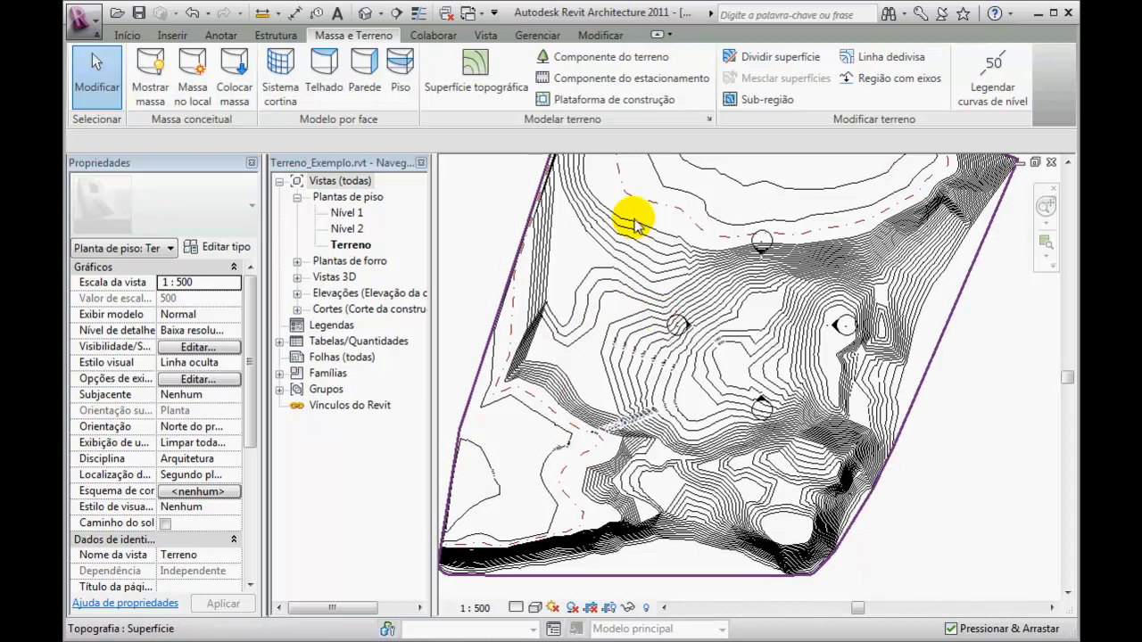
{"action": "left_click", "coordinate": [708, 118]}
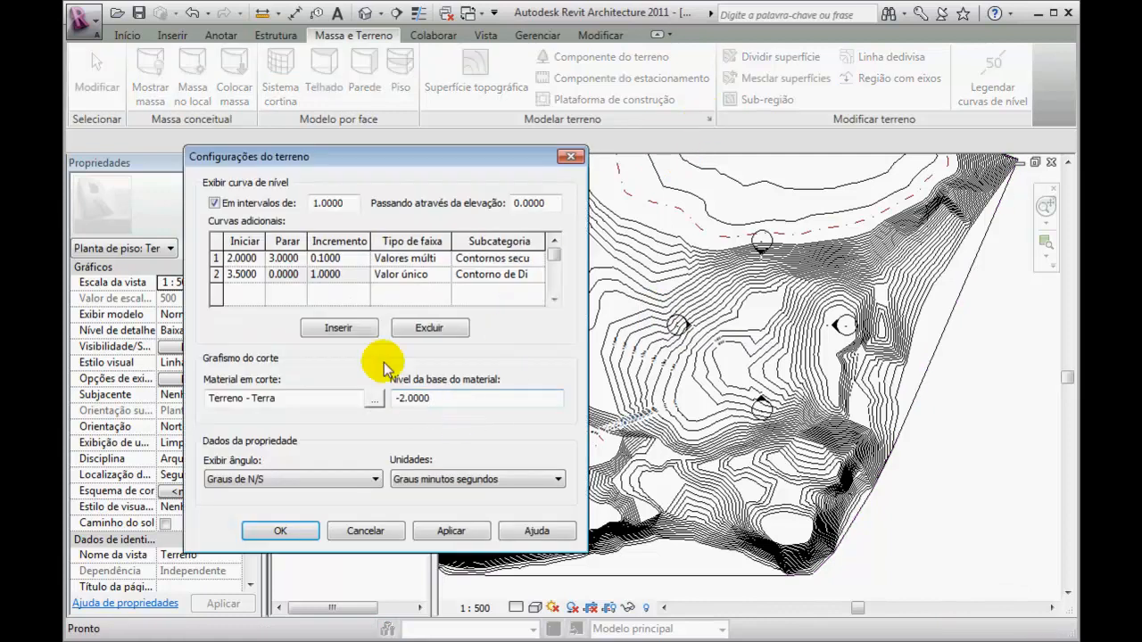
{"action": "left_click_drag", "start_coordinate": [411, 161], "coordinate": [481, 174]}
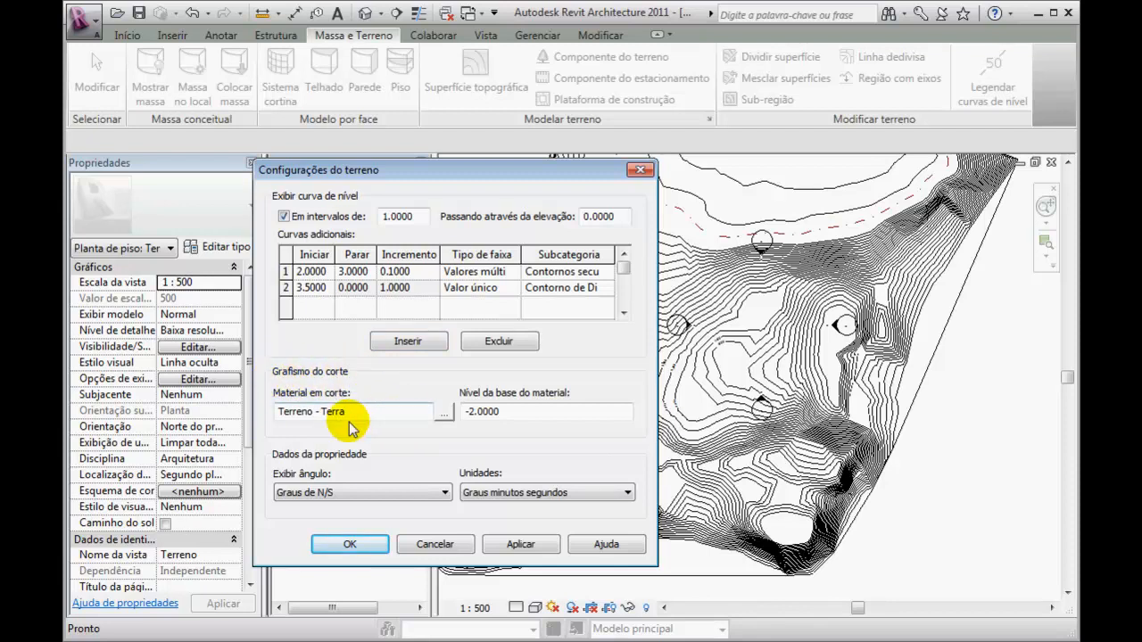
{"action": "left_click", "coordinate": [436, 545]}
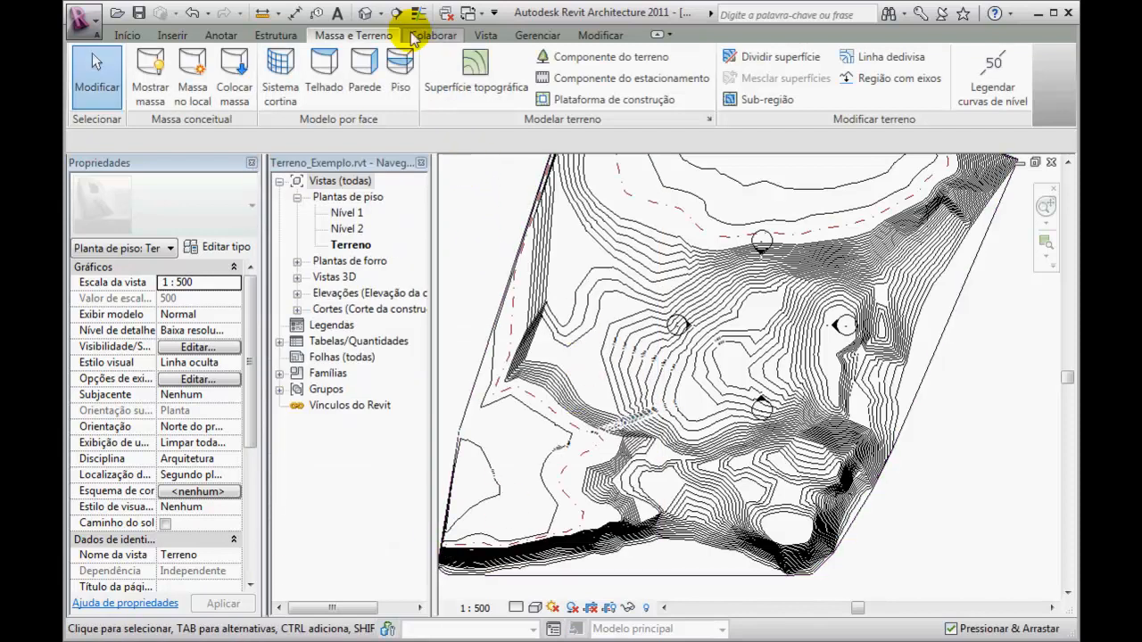
Draw a horizontal building section across the middle of the terrain, and extend its view depth towards the terrain's upper part
{"action": "left_click", "coordinate": [396, 13]}
{"action": "left_click", "coordinate": [473, 315]}
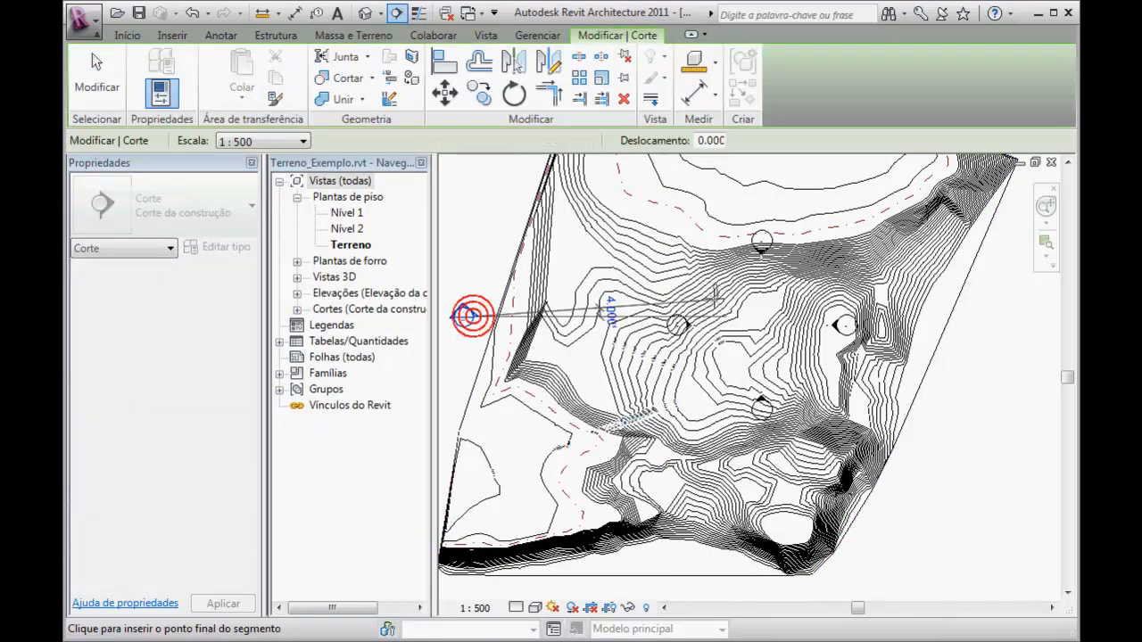
{"action": "left_click", "coordinate": [982, 313]}
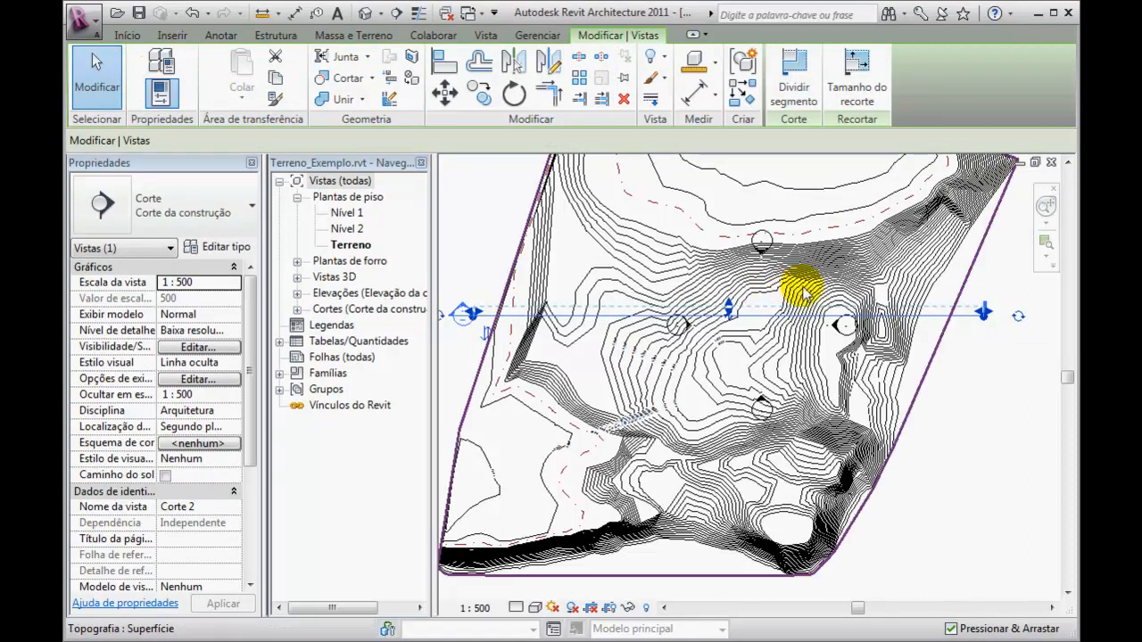
{"action": "left_click_drag", "start_coordinate": [729, 308], "coordinate": [729, 208]}
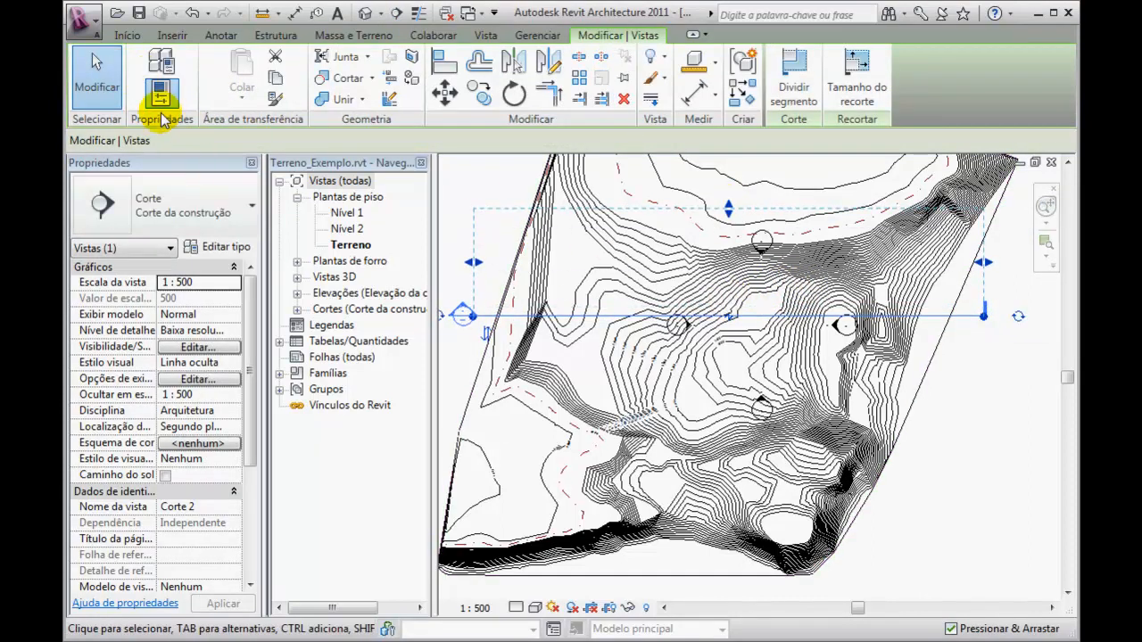
{"action": "left_click", "coordinate": [96, 76]}
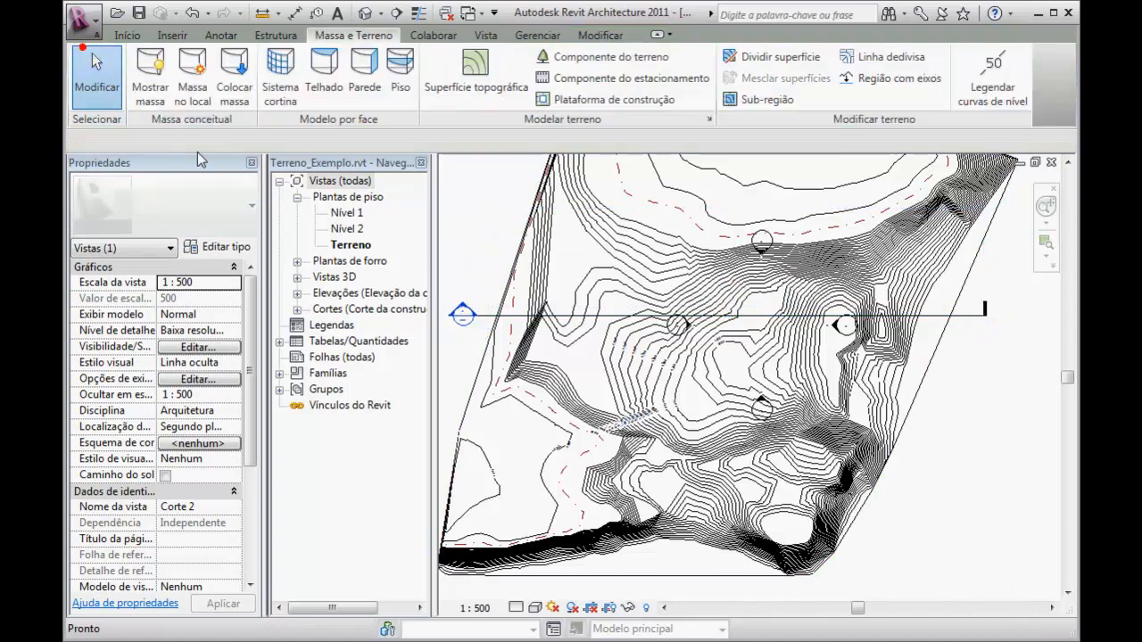
Open the new section view and extend its crop region downward, well below the terrain's soil hatch
{"action": "double_click", "coordinate": [462, 311]}
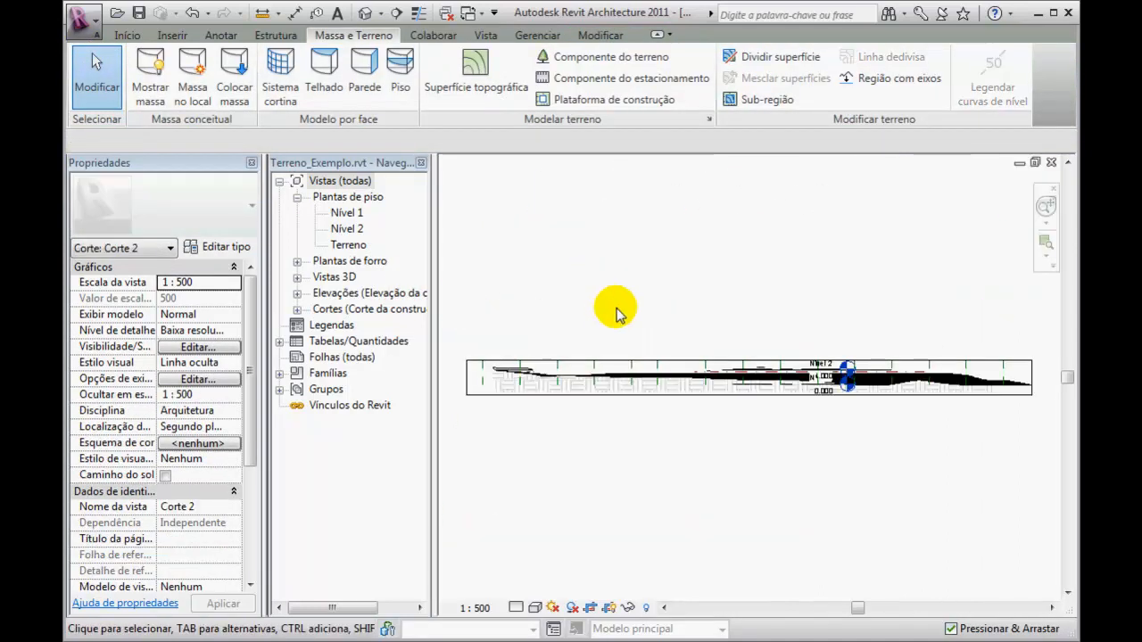
{"action": "left_click", "coordinate": [604, 360]}
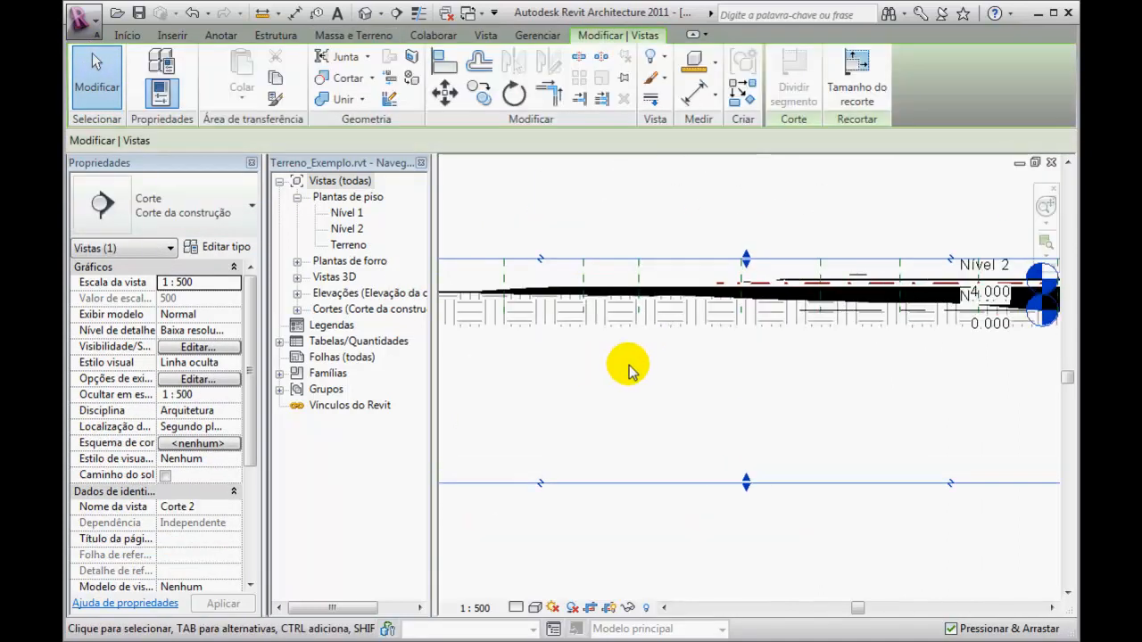
{"action": "scroll", "coordinate": [629, 370], "scroll_direction": "down", "scroll_amount": 1}
{"action": "middle_click_drag", "start_coordinate": [663, 390], "coordinate": [685, 402]}
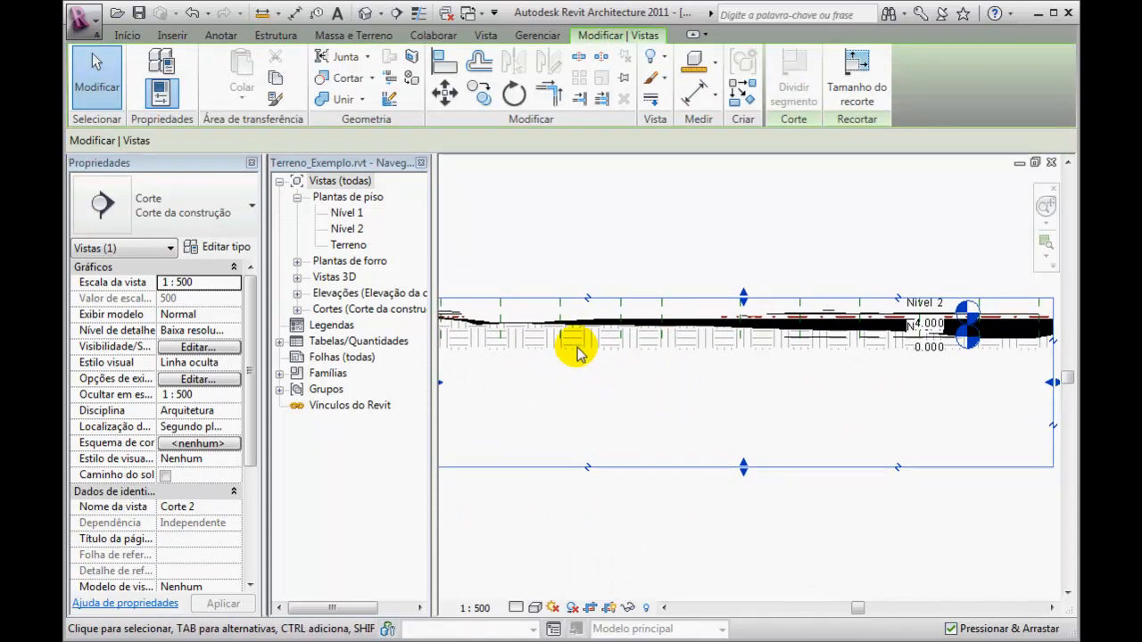
{"action": "scroll", "coordinate": [713, 361], "scroll_direction": "up", "scroll_amount": 2}
{"action": "scroll", "coordinate": [889, 318], "scroll_direction": "up", "scroll_amount": 3}
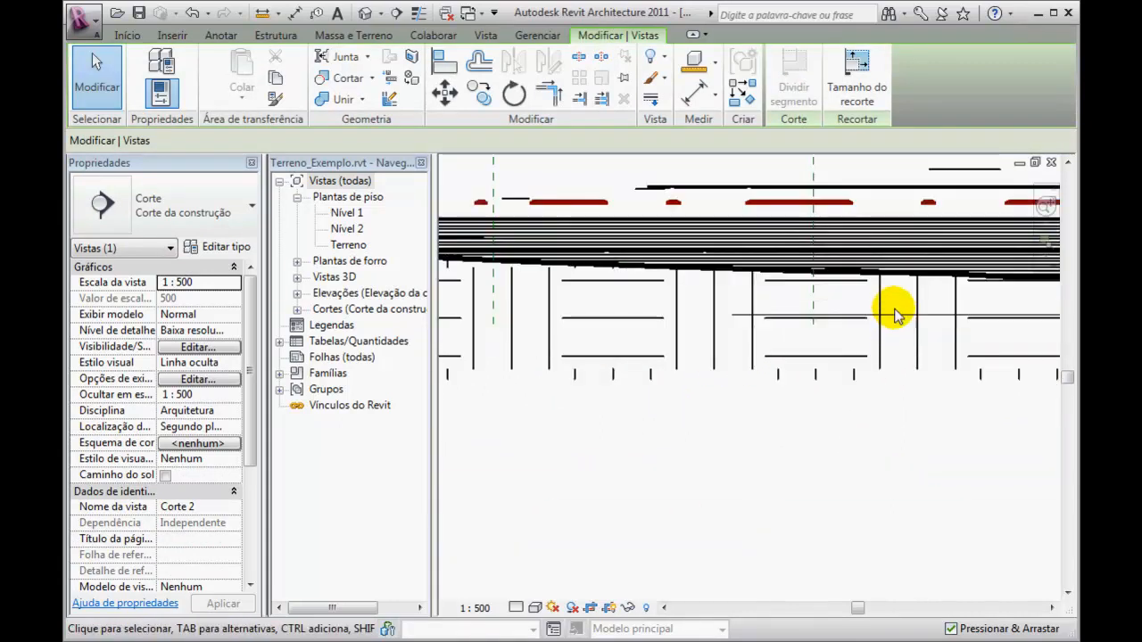
{"action": "scroll", "coordinate": [834, 298], "scroll_direction": "down", "scroll_amount": 5}
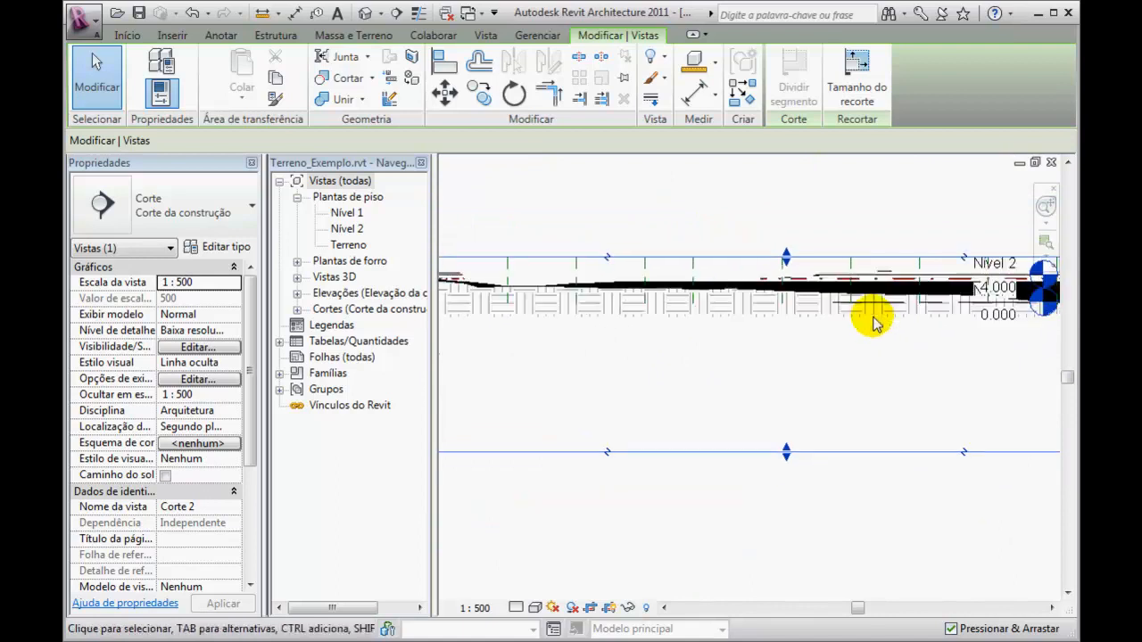
{"action": "middle_click_drag", "start_coordinate": [709, 365], "coordinate": [630, 359]}
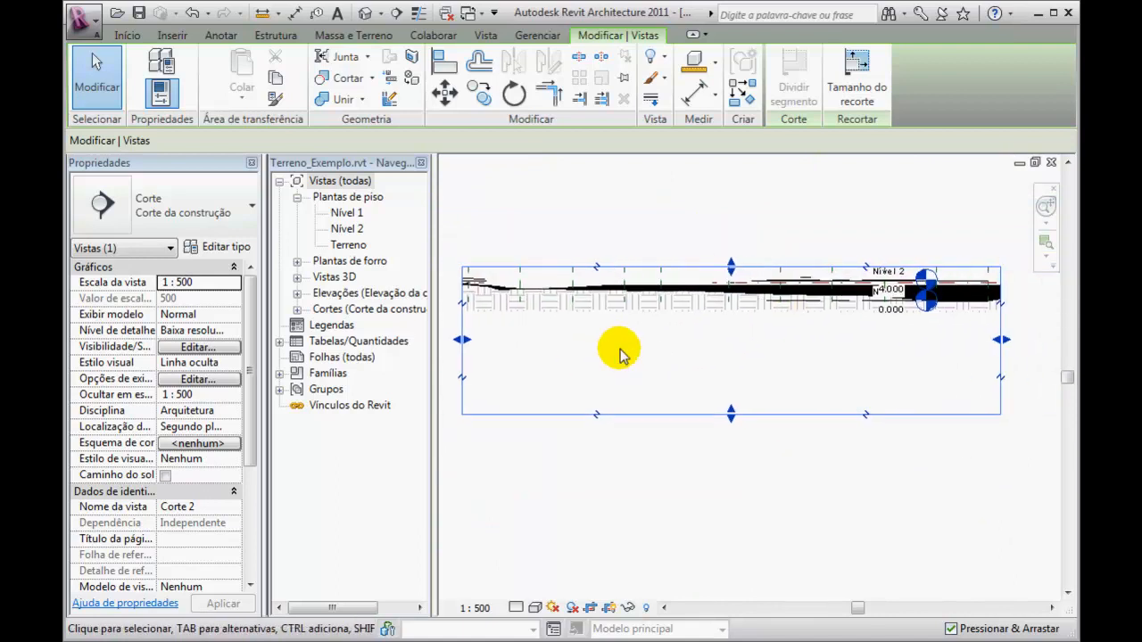
Open the terrain settings and review the section material Terreno - Terra and its Terra cut pattern, without changing them
{"action": "left_click", "coordinate": [362, 36]}
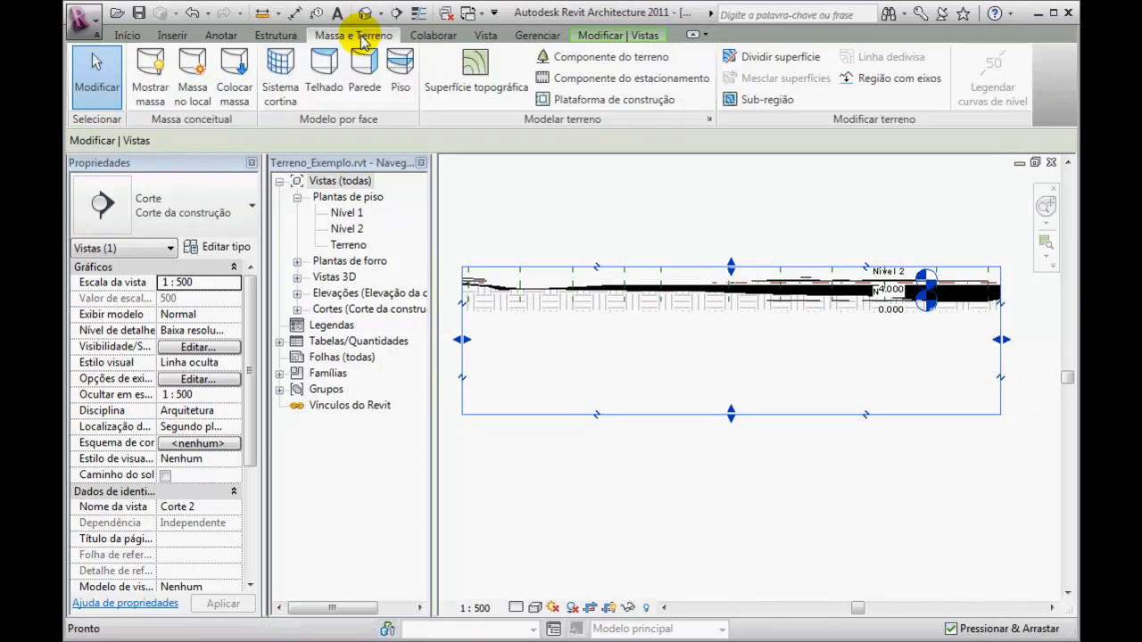
{"action": "left_click", "coordinate": [709, 118]}
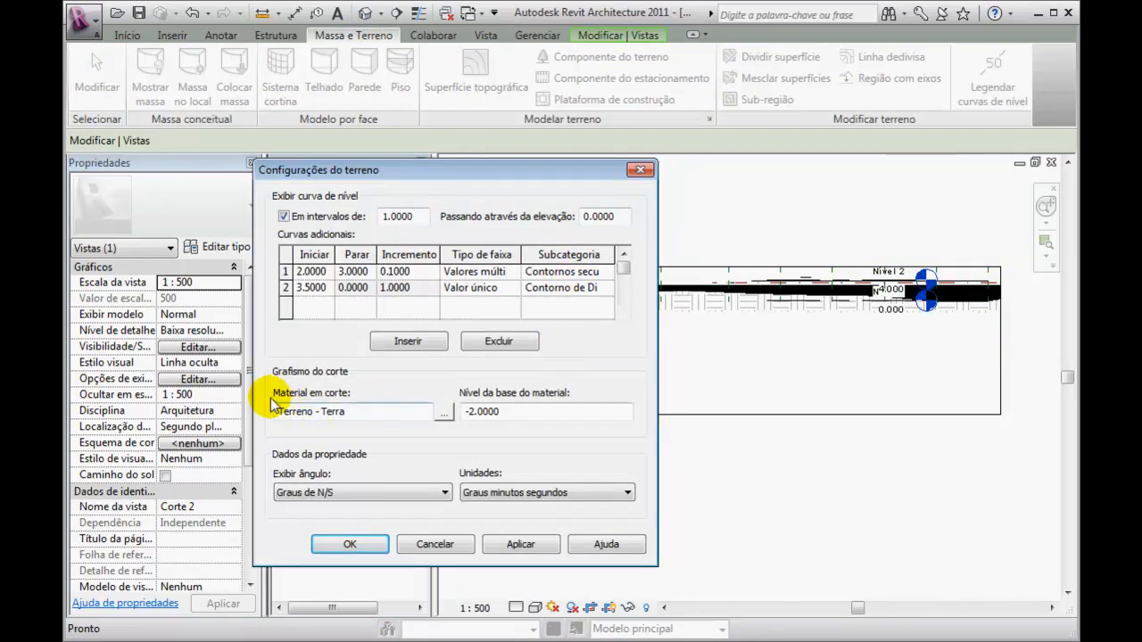
{"action": "left_click", "coordinate": [445, 413]}
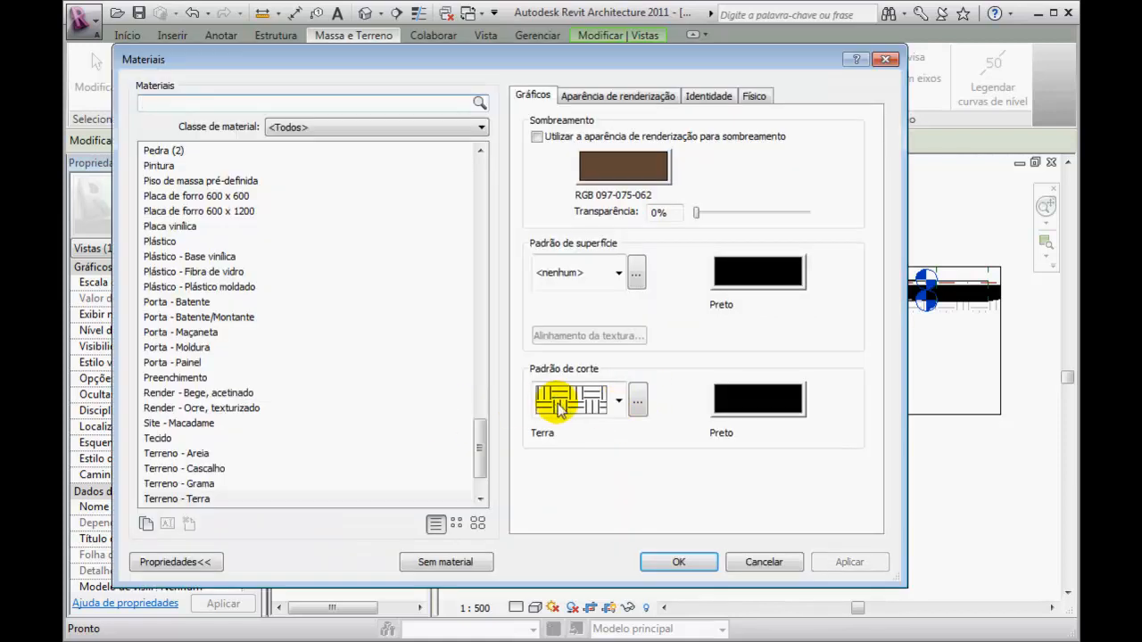
{"action": "left_click", "coordinate": [638, 405]}
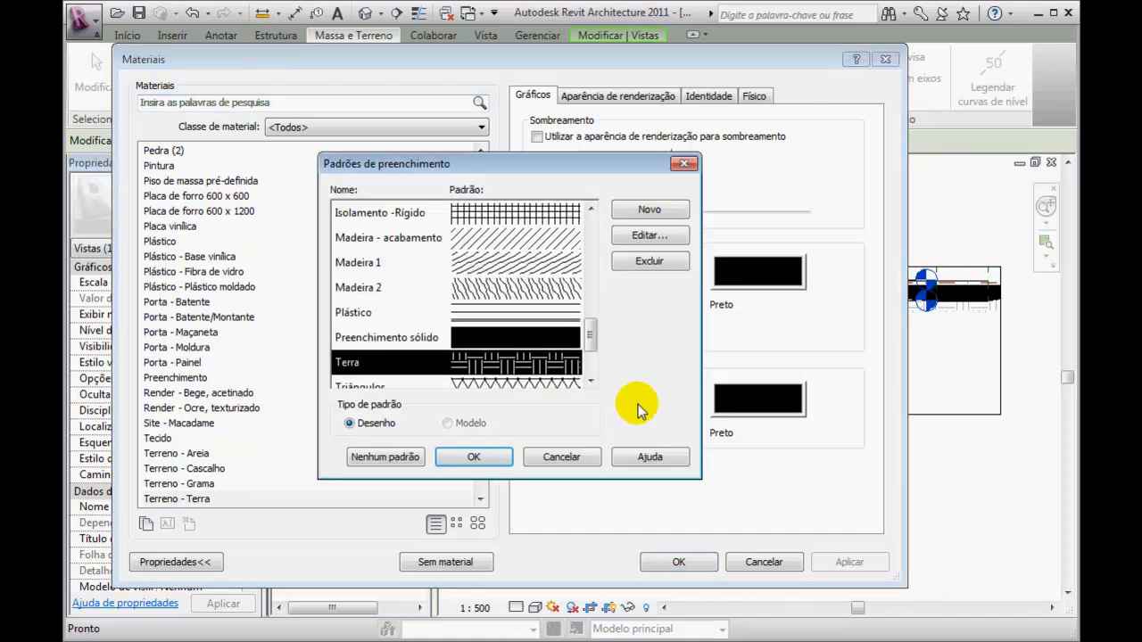
{"action": "left_click", "coordinate": [471, 458]}
{"action": "left_click", "coordinate": [564, 401]}
{"action": "left_click", "coordinate": [572, 407]}
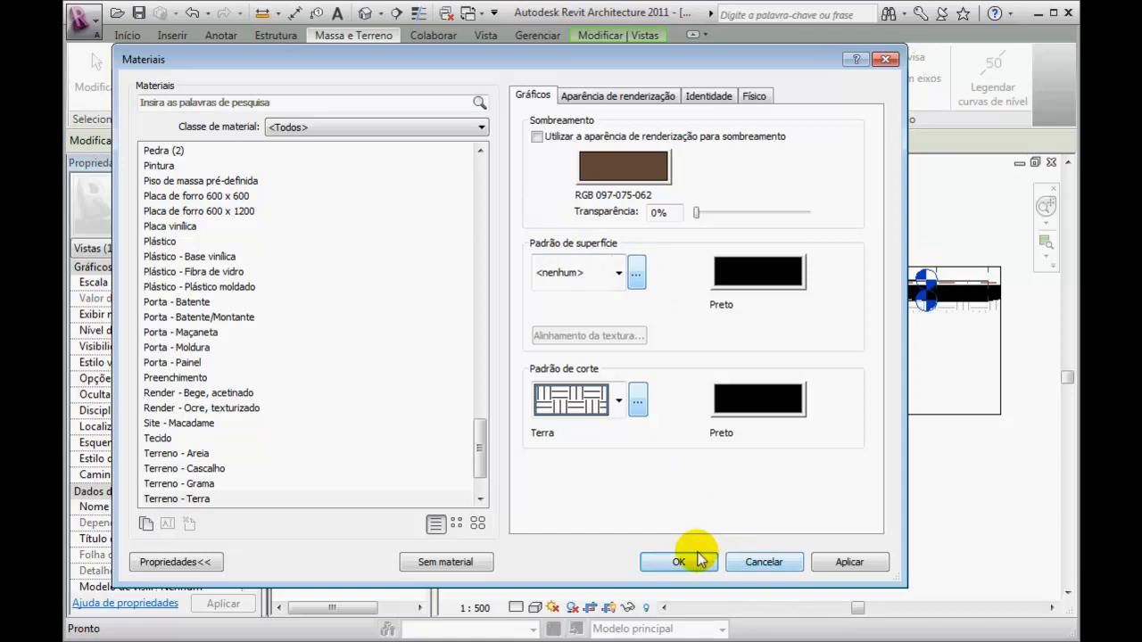
{"action": "left_click", "coordinate": [765, 563]}
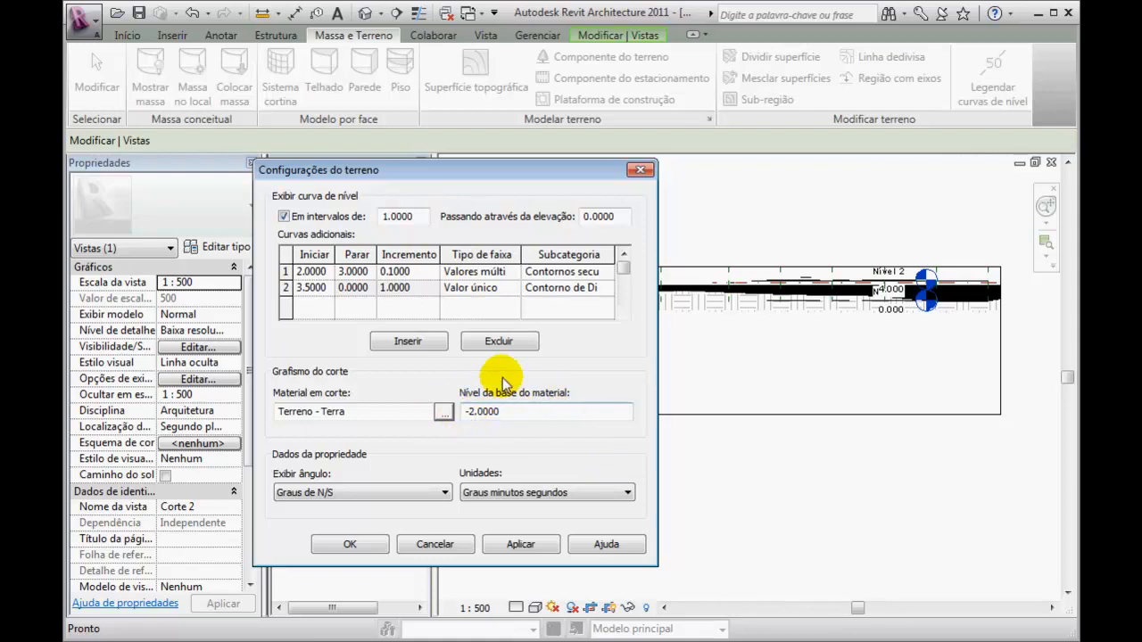
Set the base level of the terrain's section material to -10 and apply it
{"action": "left_click", "coordinate": [511, 411]}
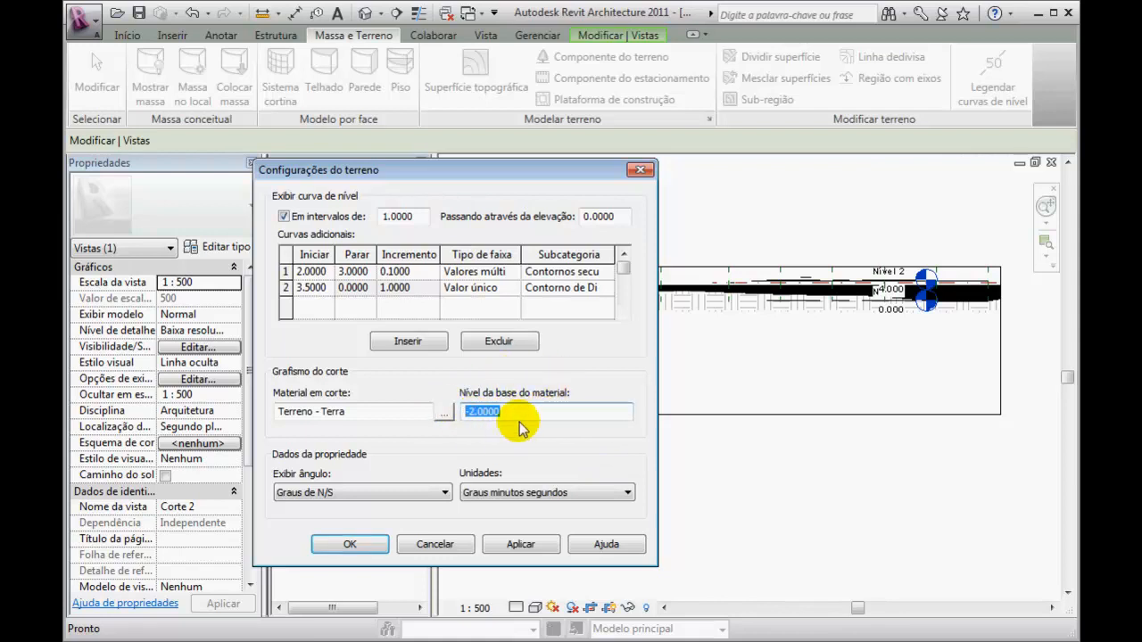
{"action": "type", "text": "-10"}
{"action": "left_click", "coordinate": [519, 544]}
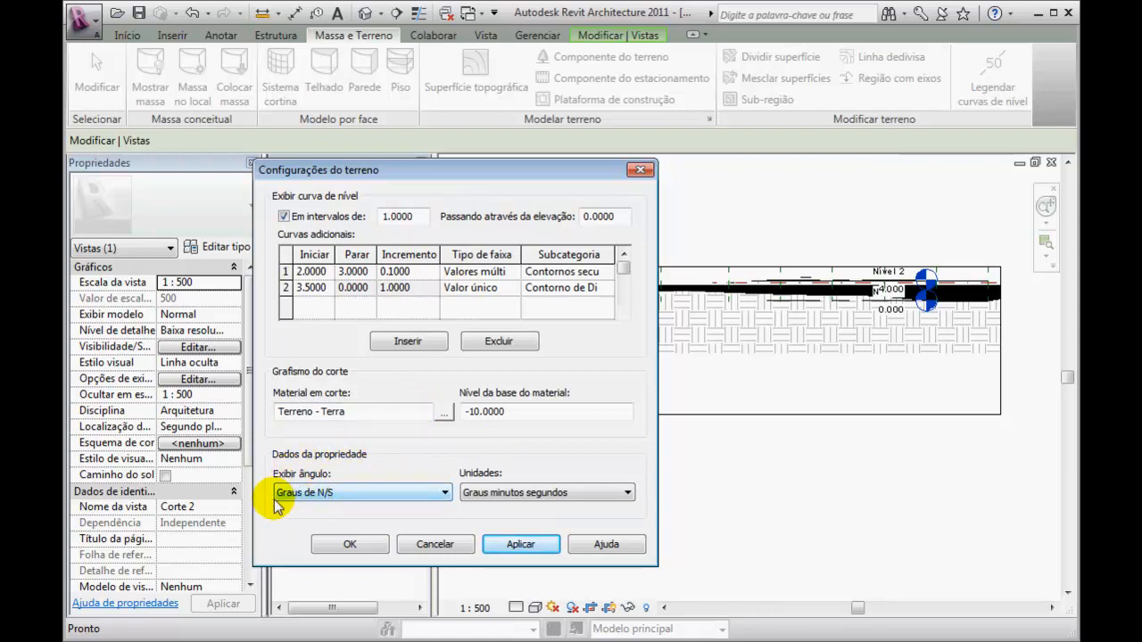
Review the angle display and unit options for the property data, and close the terrain settings
{"action": "left_click", "coordinate": [445, 493]}
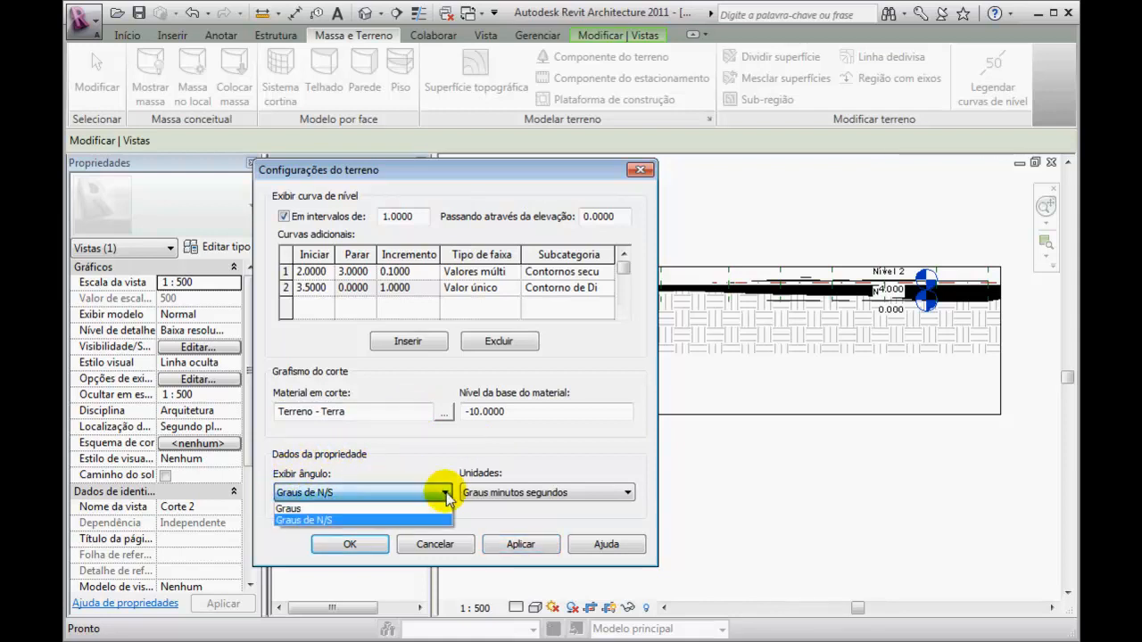
{"action": "left_click", "coordinate": [446, 494]}
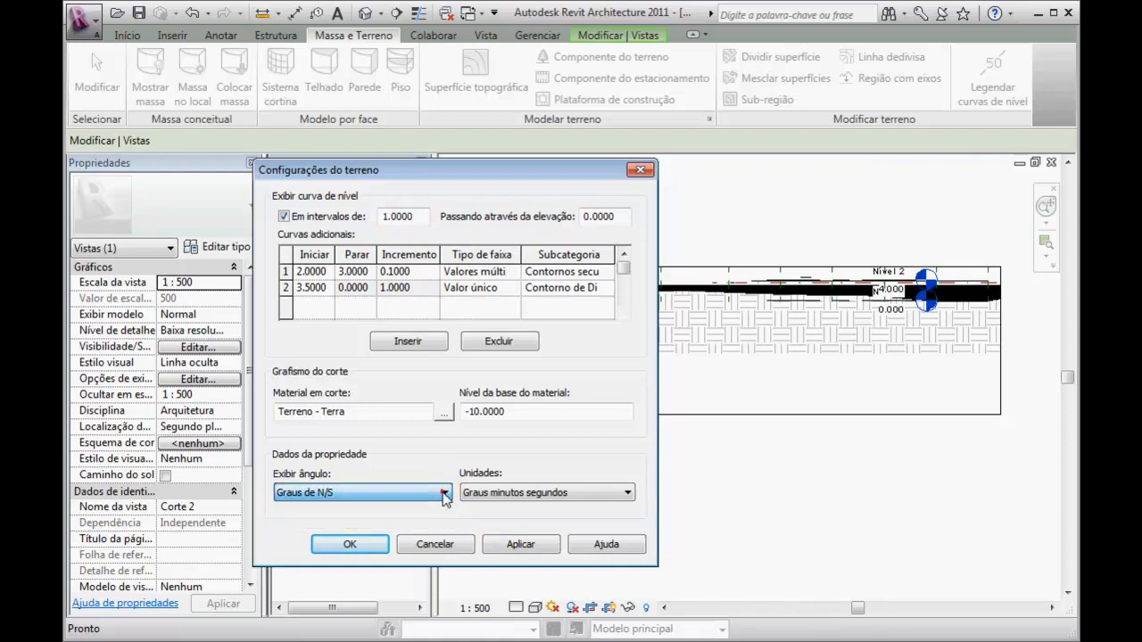
{"action": "left_click", "coordinate": [555, 495]}
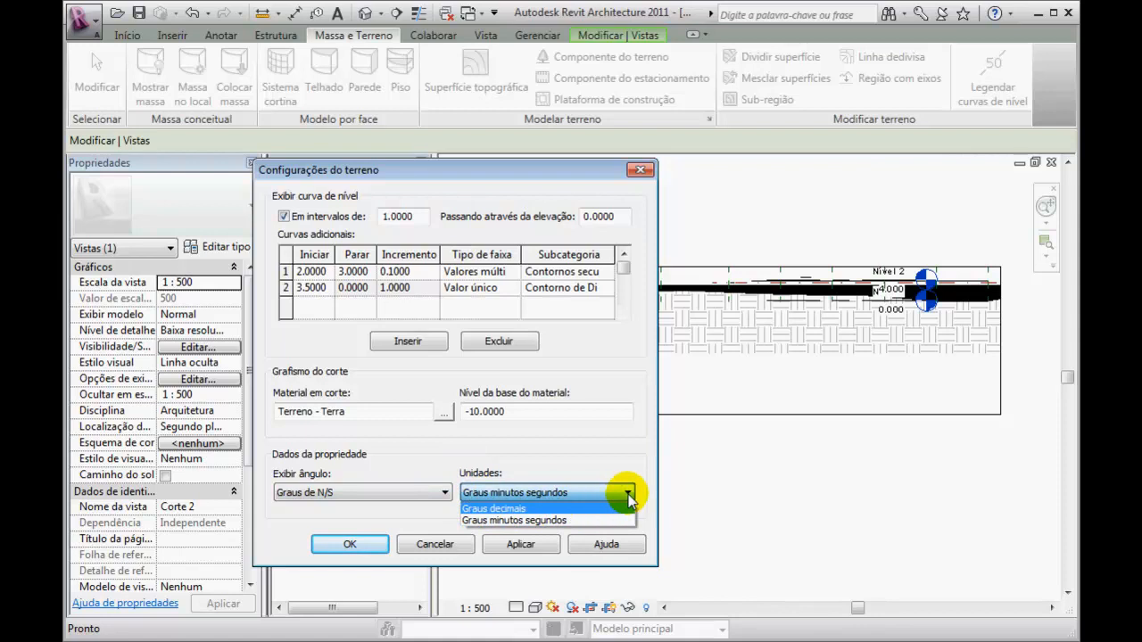
{"action": "left_click", "coordinate": [629, 496]}
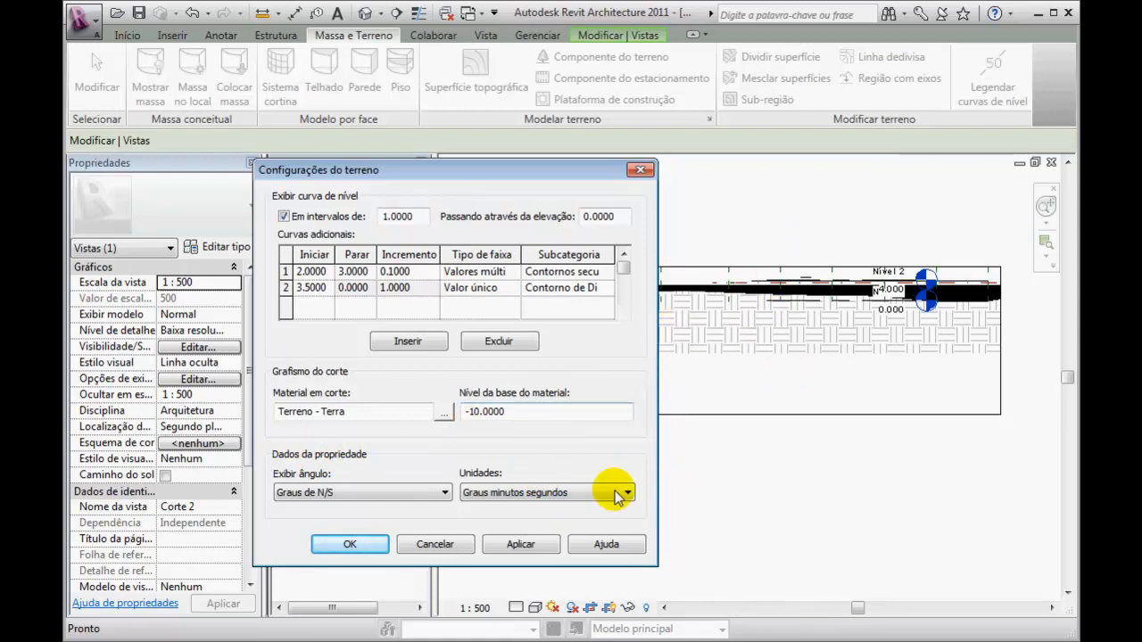
{"action": "left_click", "coordinate": [521, 544]}
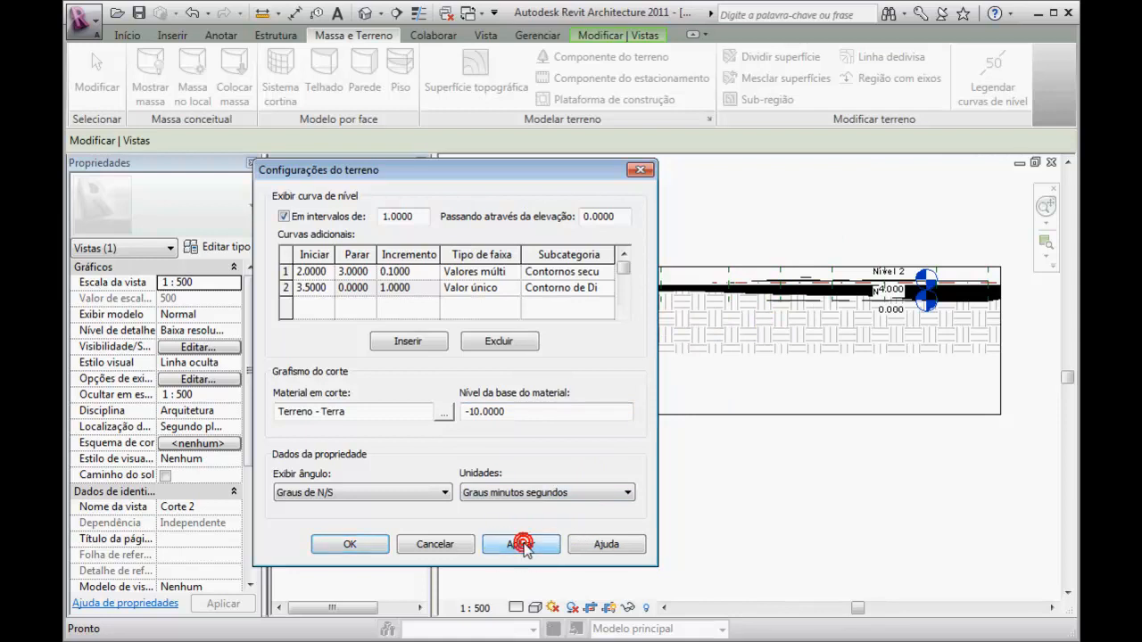
{"action": "left_click", "coordinate": [426, 545]}
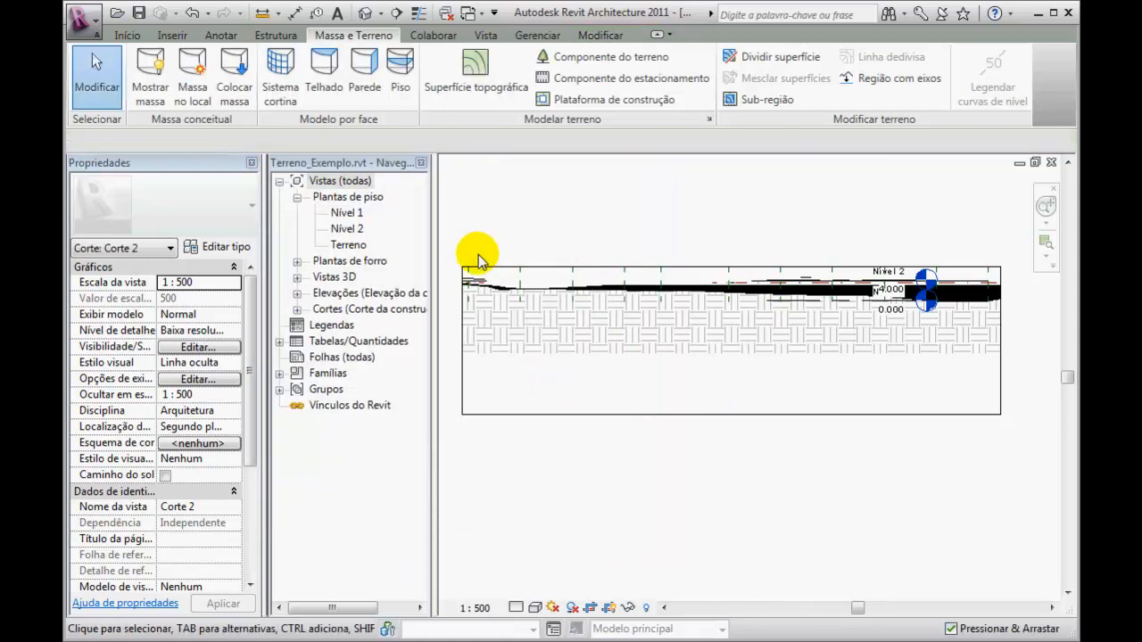
Return to the Terreno floor plan and delete the horizontal section across the terrain together with its view
{"action": "double_click", "coordinate": [347, 245]}
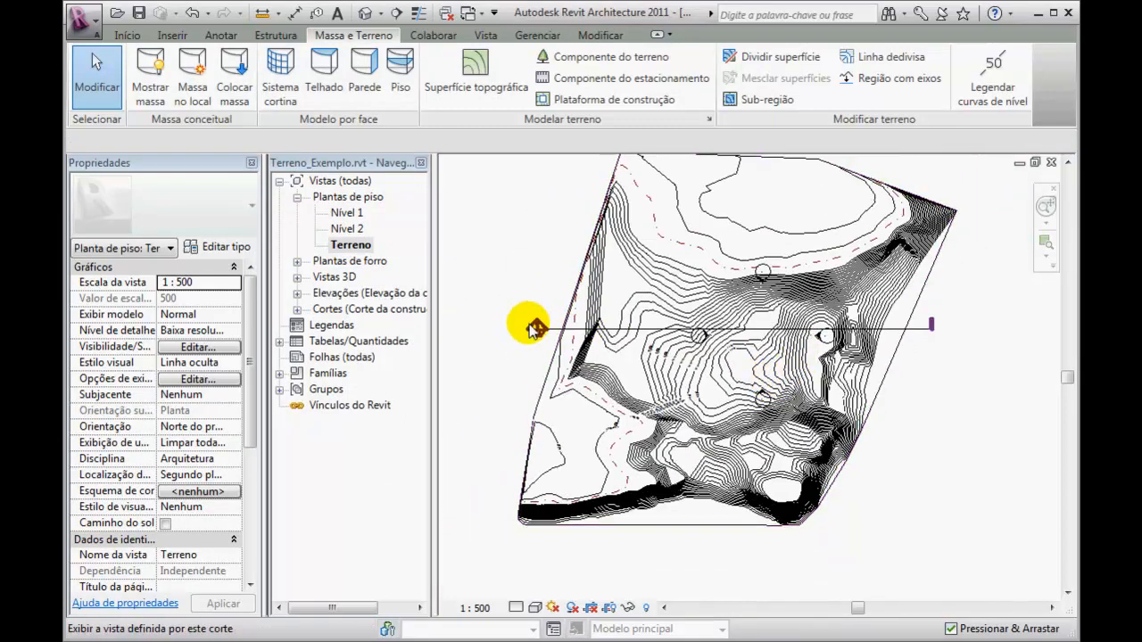
{"action": "left_click", "coordinate": [540, 328]}
{"action": "key", "text": "Delete"}
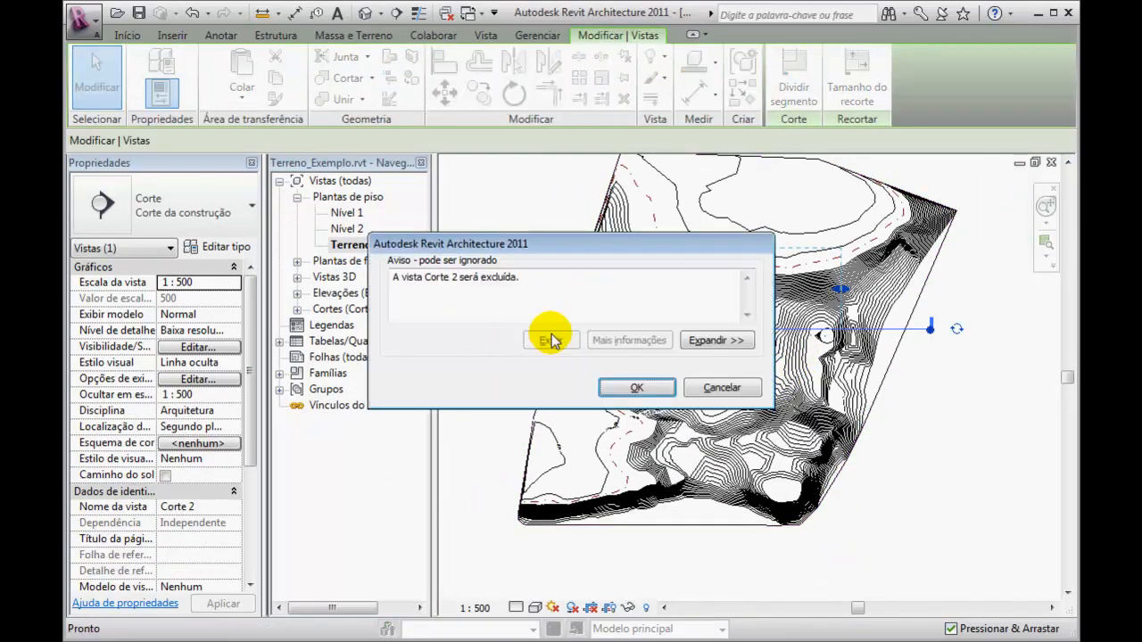
{"action": "left_click", "coordinate": [635, 384]}
{"action": "middle_click_drag", "start_coordinate": [696, 331], "coordinate": [653, 400]}
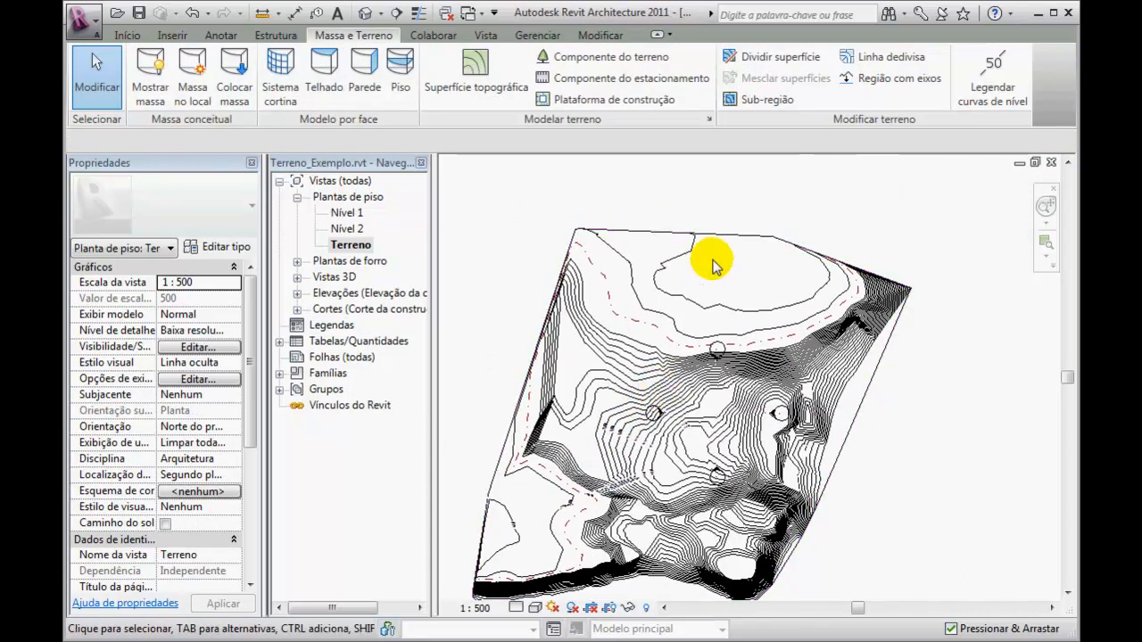
Reopen the terrain settings from the Terreno plan to check the property data units, and leave them unchanged
{"action": "left_click", "coordinate": [709, 119]}
{"action": "left_click", "coordinate": [547, 493]}
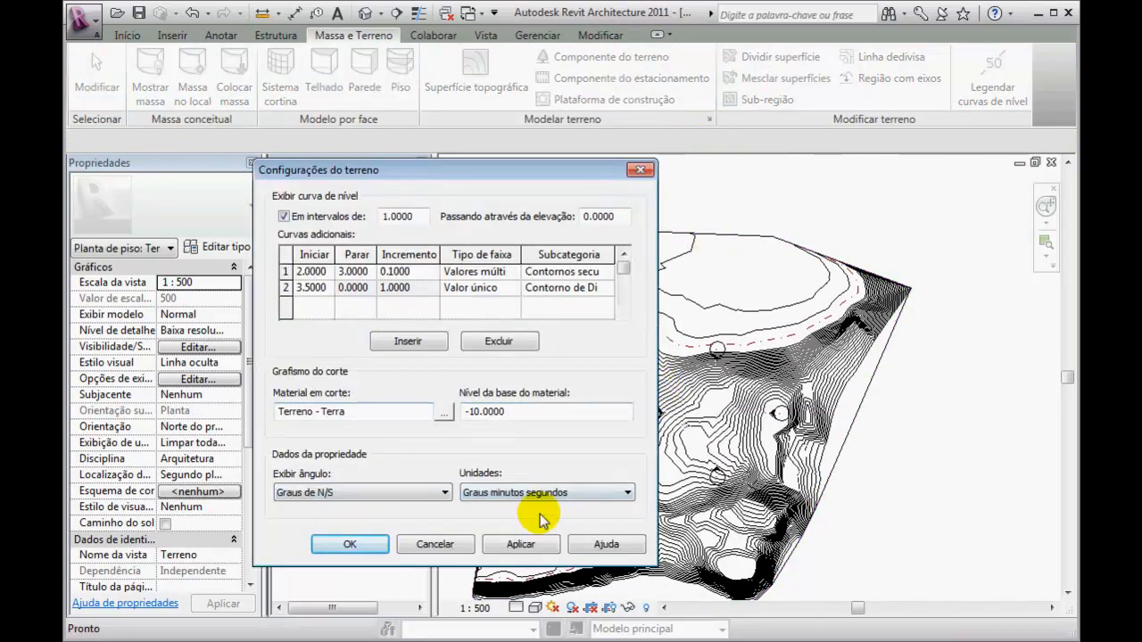
{"action": "left_click", "coordinate": [435, 543]}
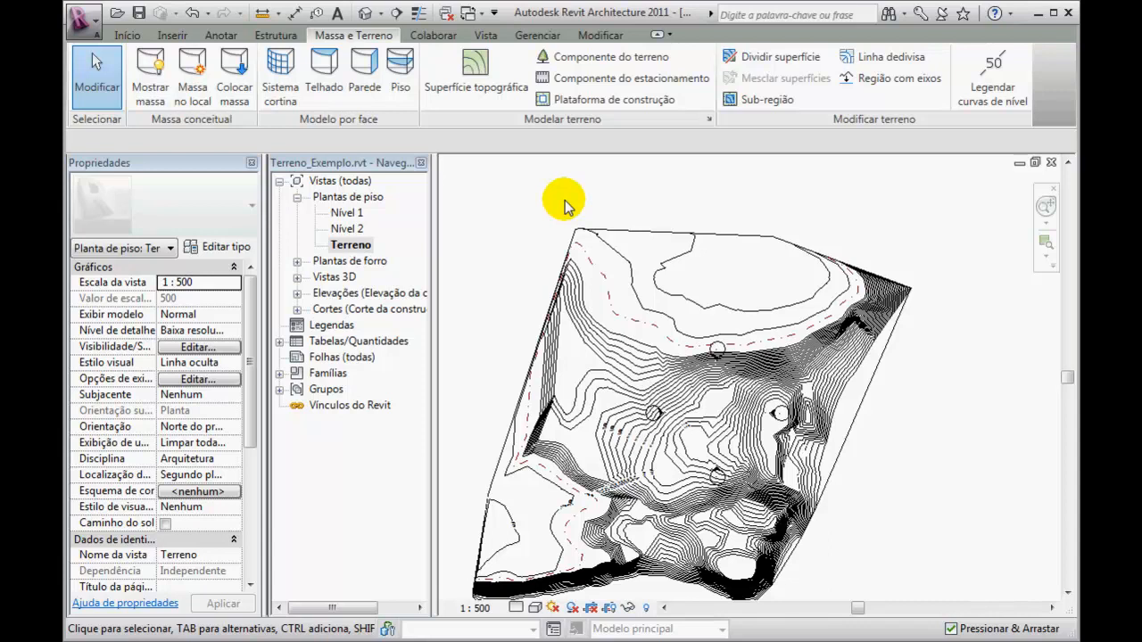
{"action": "middle_click_drag", "start_coordinate": [898, 262], "coordinate": [923, 230]}
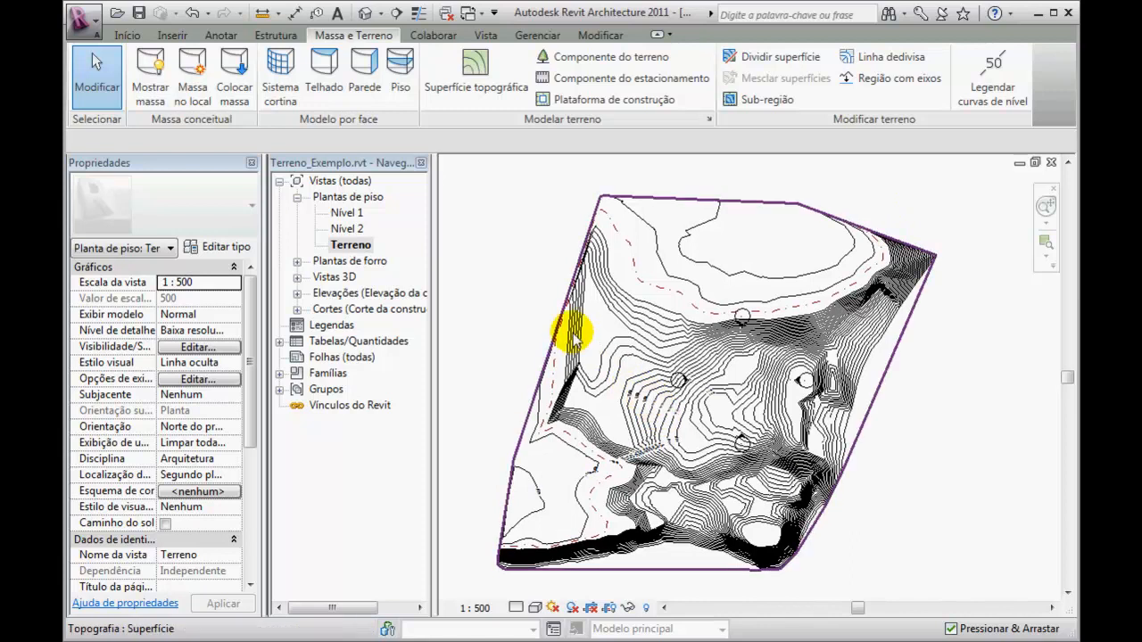